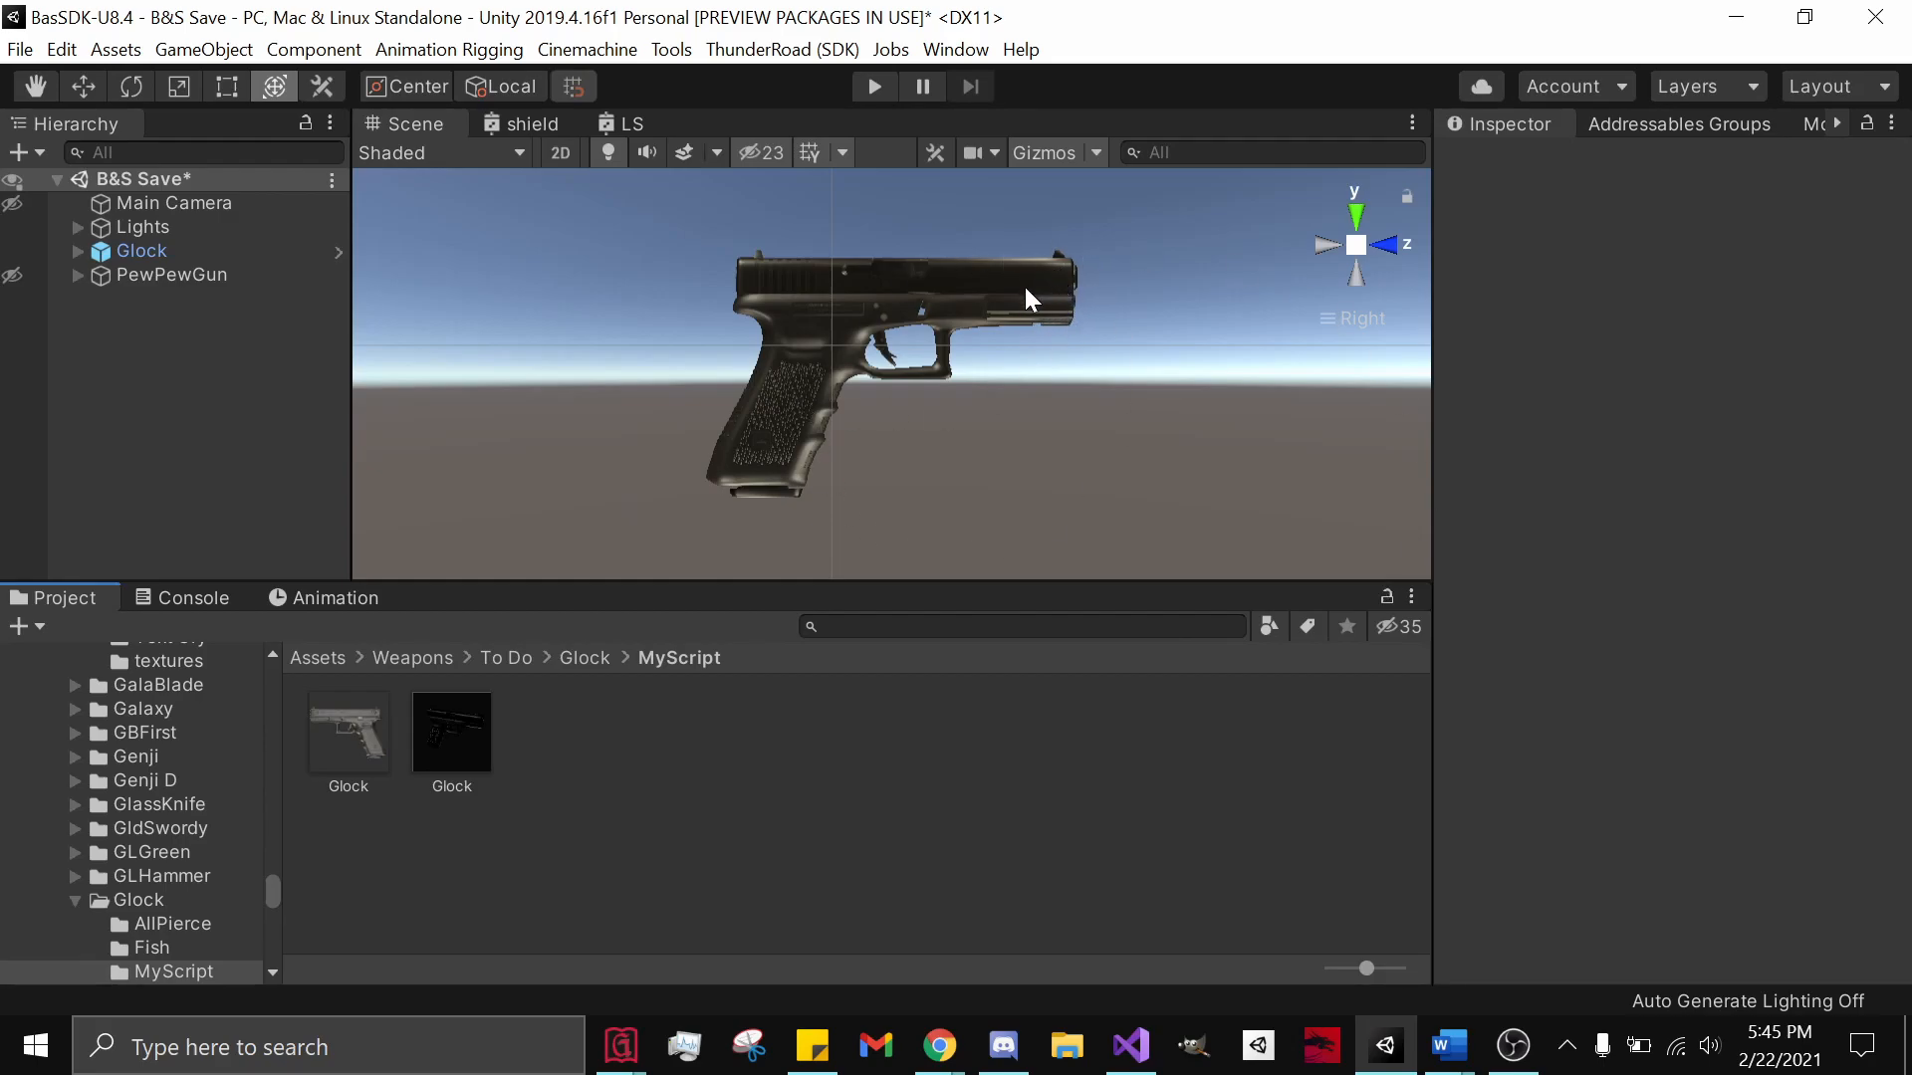
{"action": "scroll", "coordinate": [667, 343], "scroll_direction": "up", "scroll_amount": 2}
{"action": "left_click", "coordinate": [205, 378]}
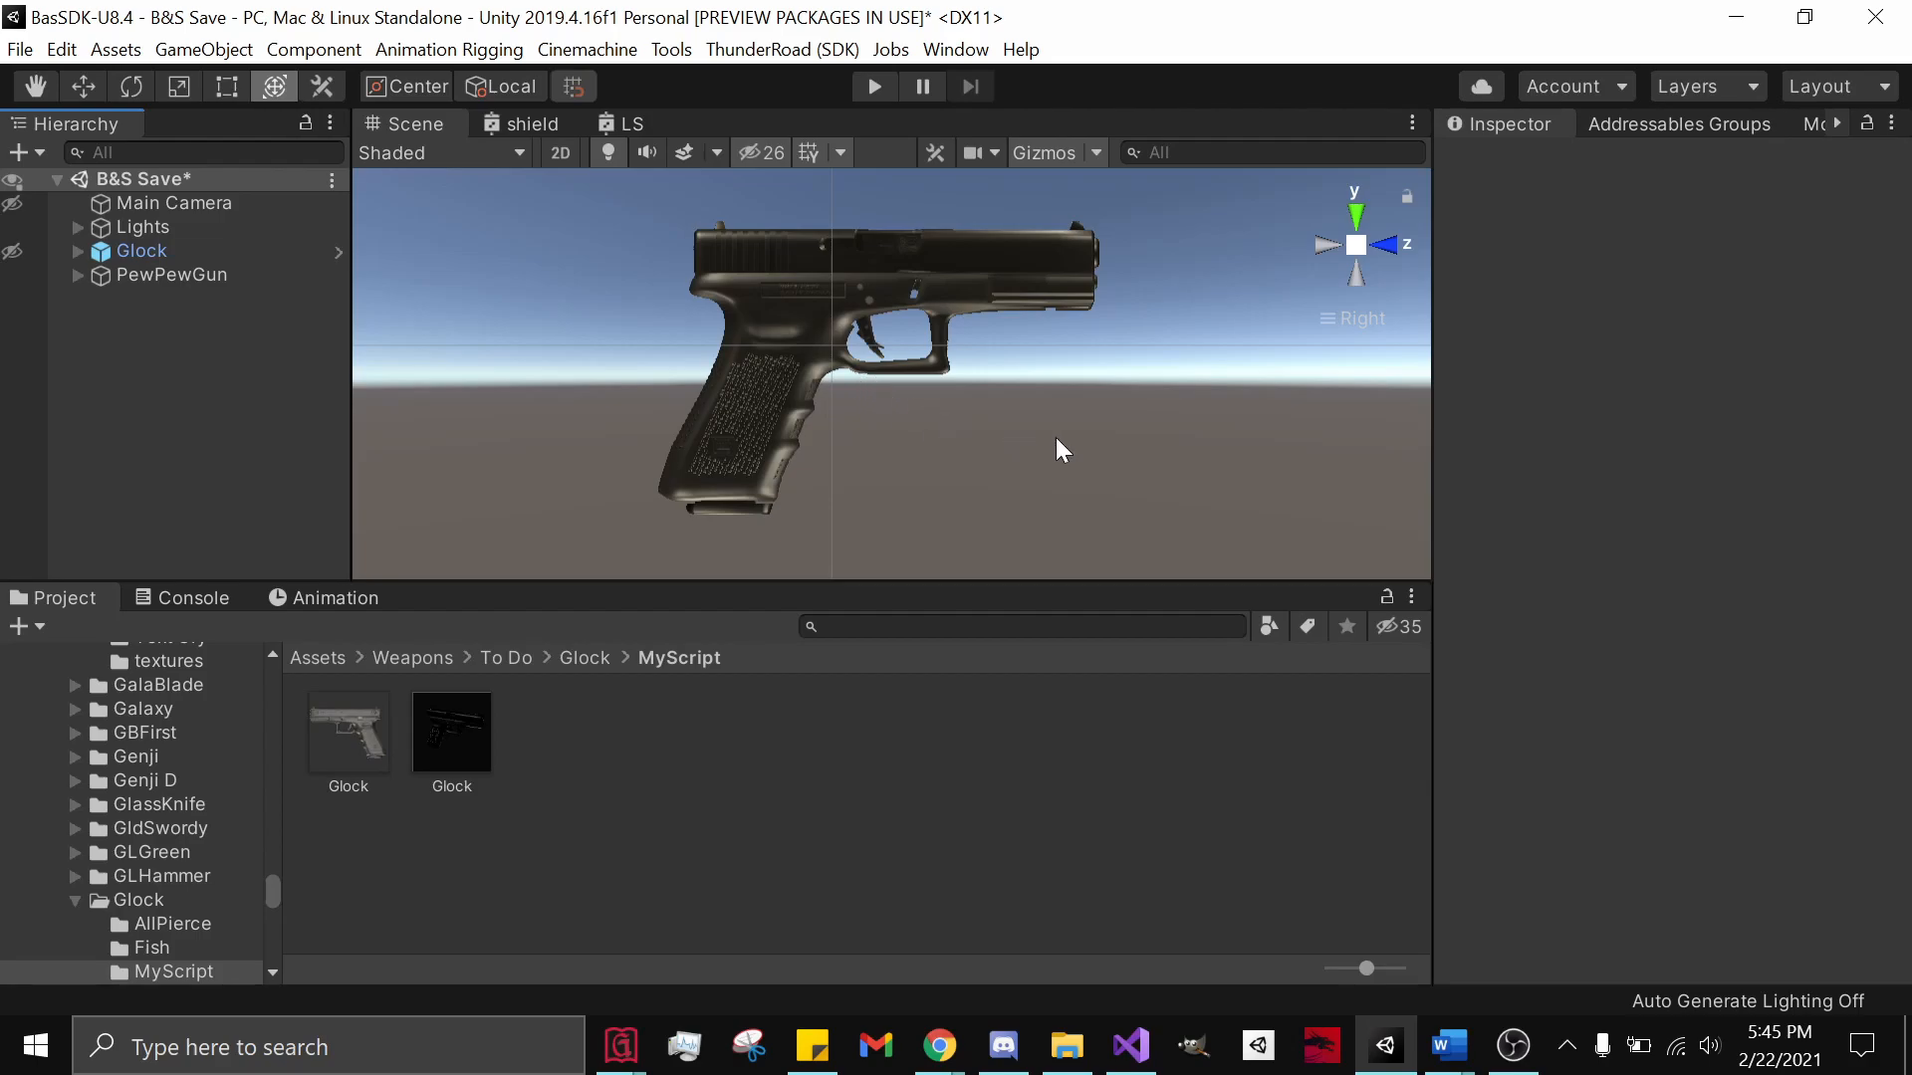
{"action": "left_click_drag", "start_coordinate": [1050, 396], "coordinate": [975, 422], "text": "alt"}
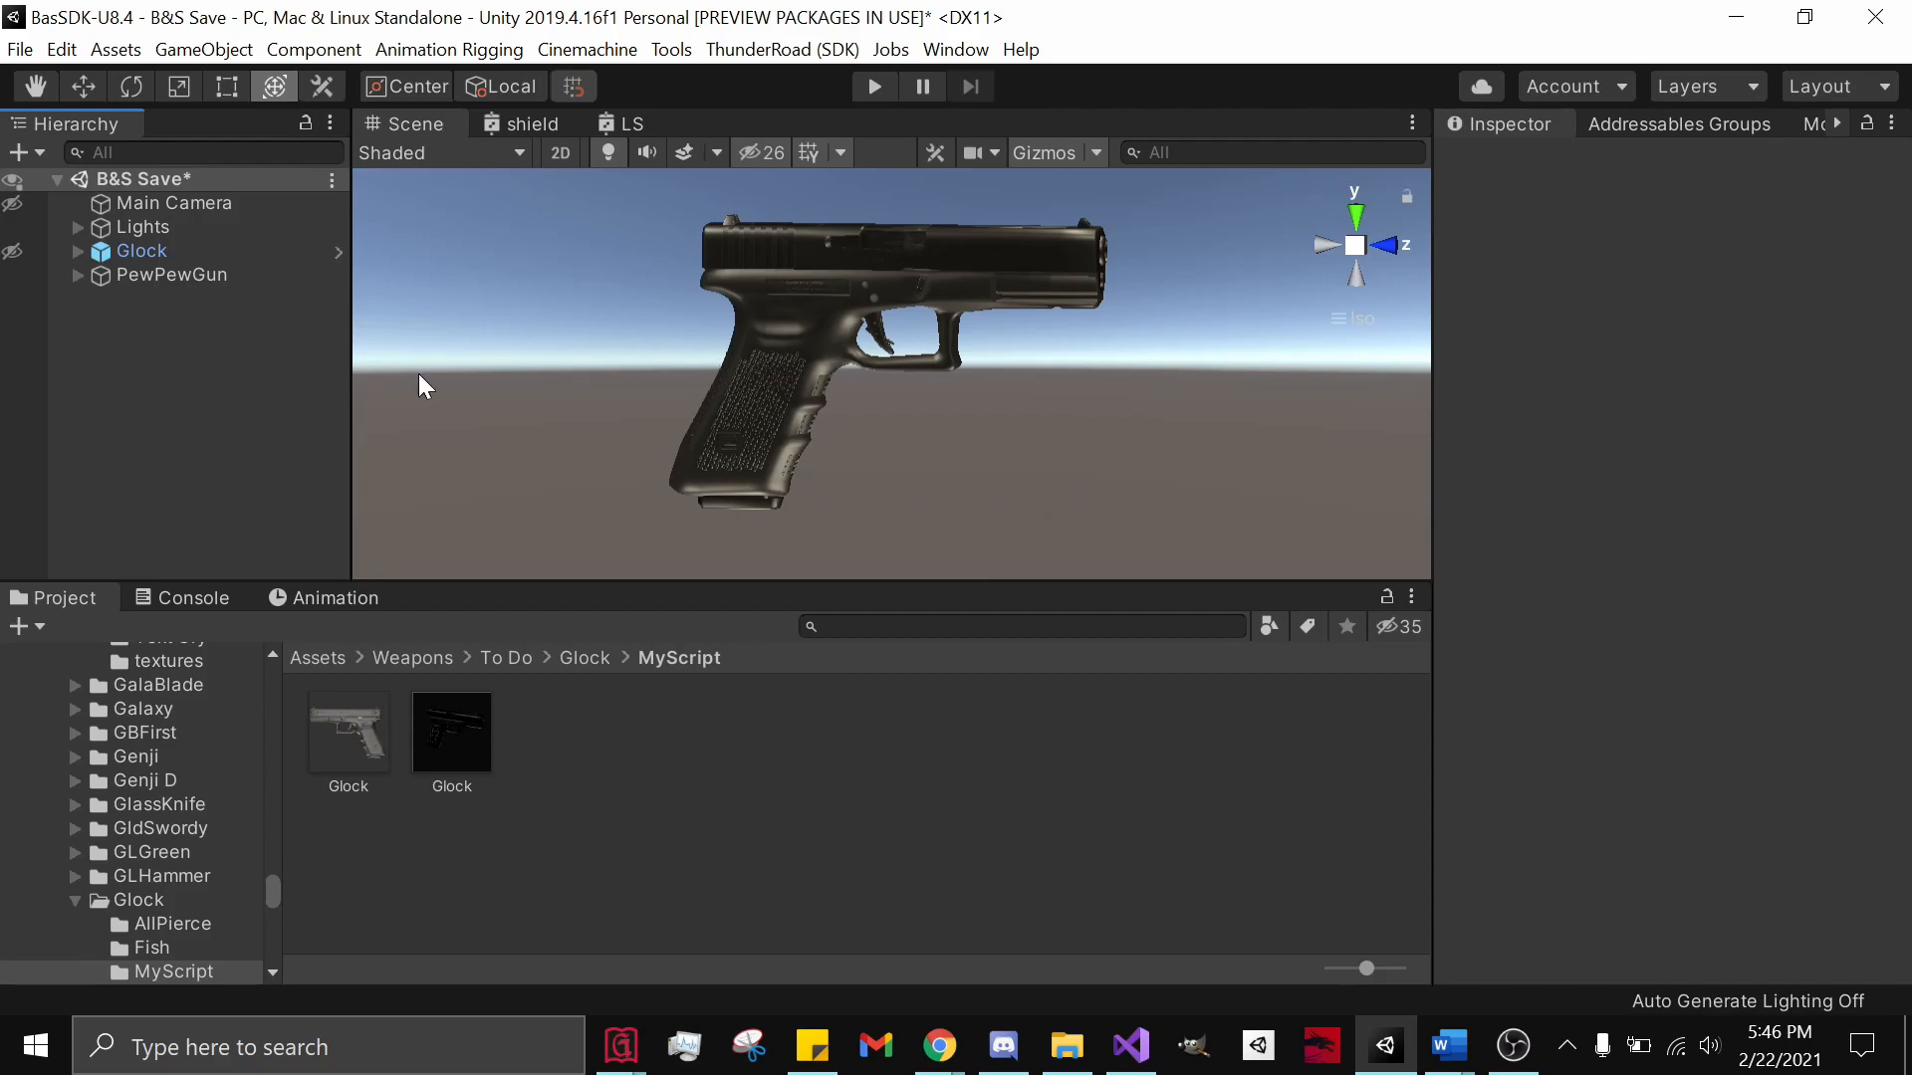
- Clear the Fly Dir Ref transform in PewPewGun's Item component by choosing None
{"action": "left_click", "coordinate": [231, 276]}
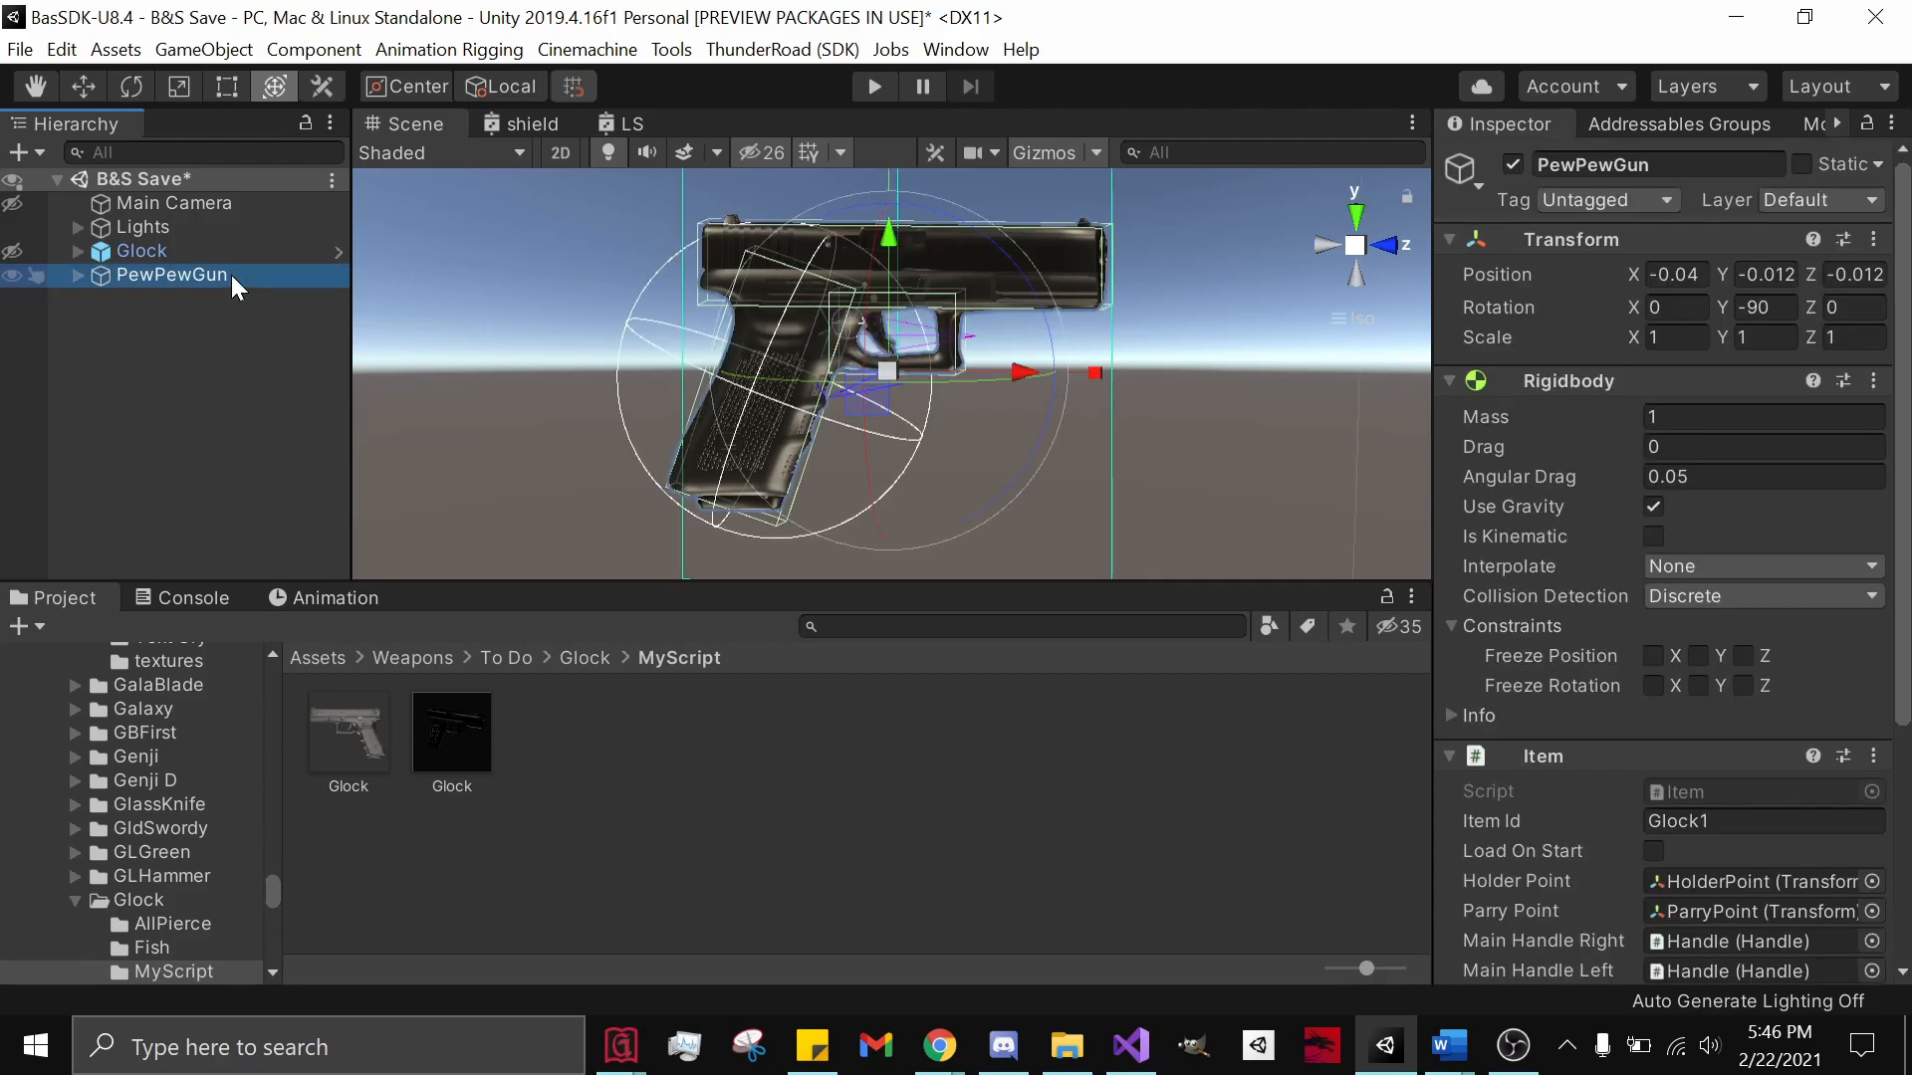
{"action": "scroll", "coordinate": [1603, 513], "scroll_direction": "down", "scroll_amount": 3}
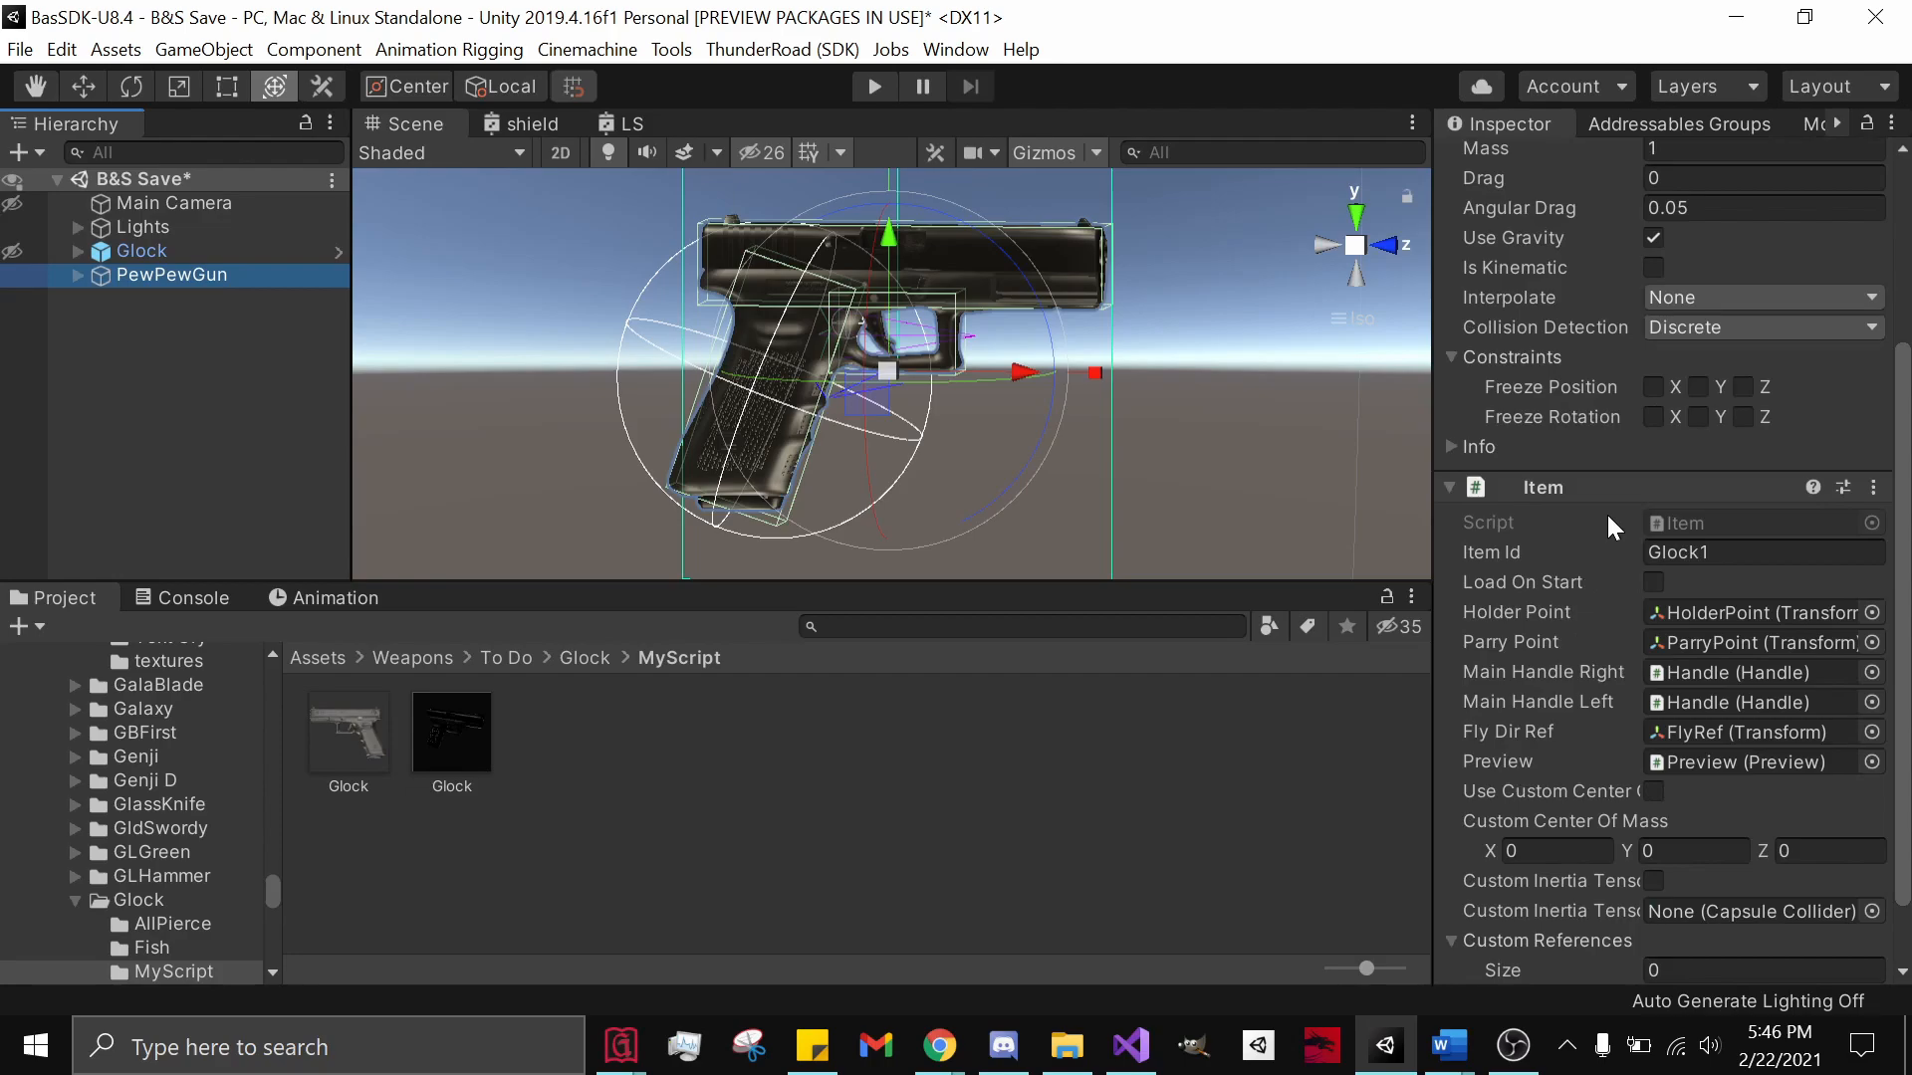
{"action": "left_click", "coordinate": [1872, 732]}
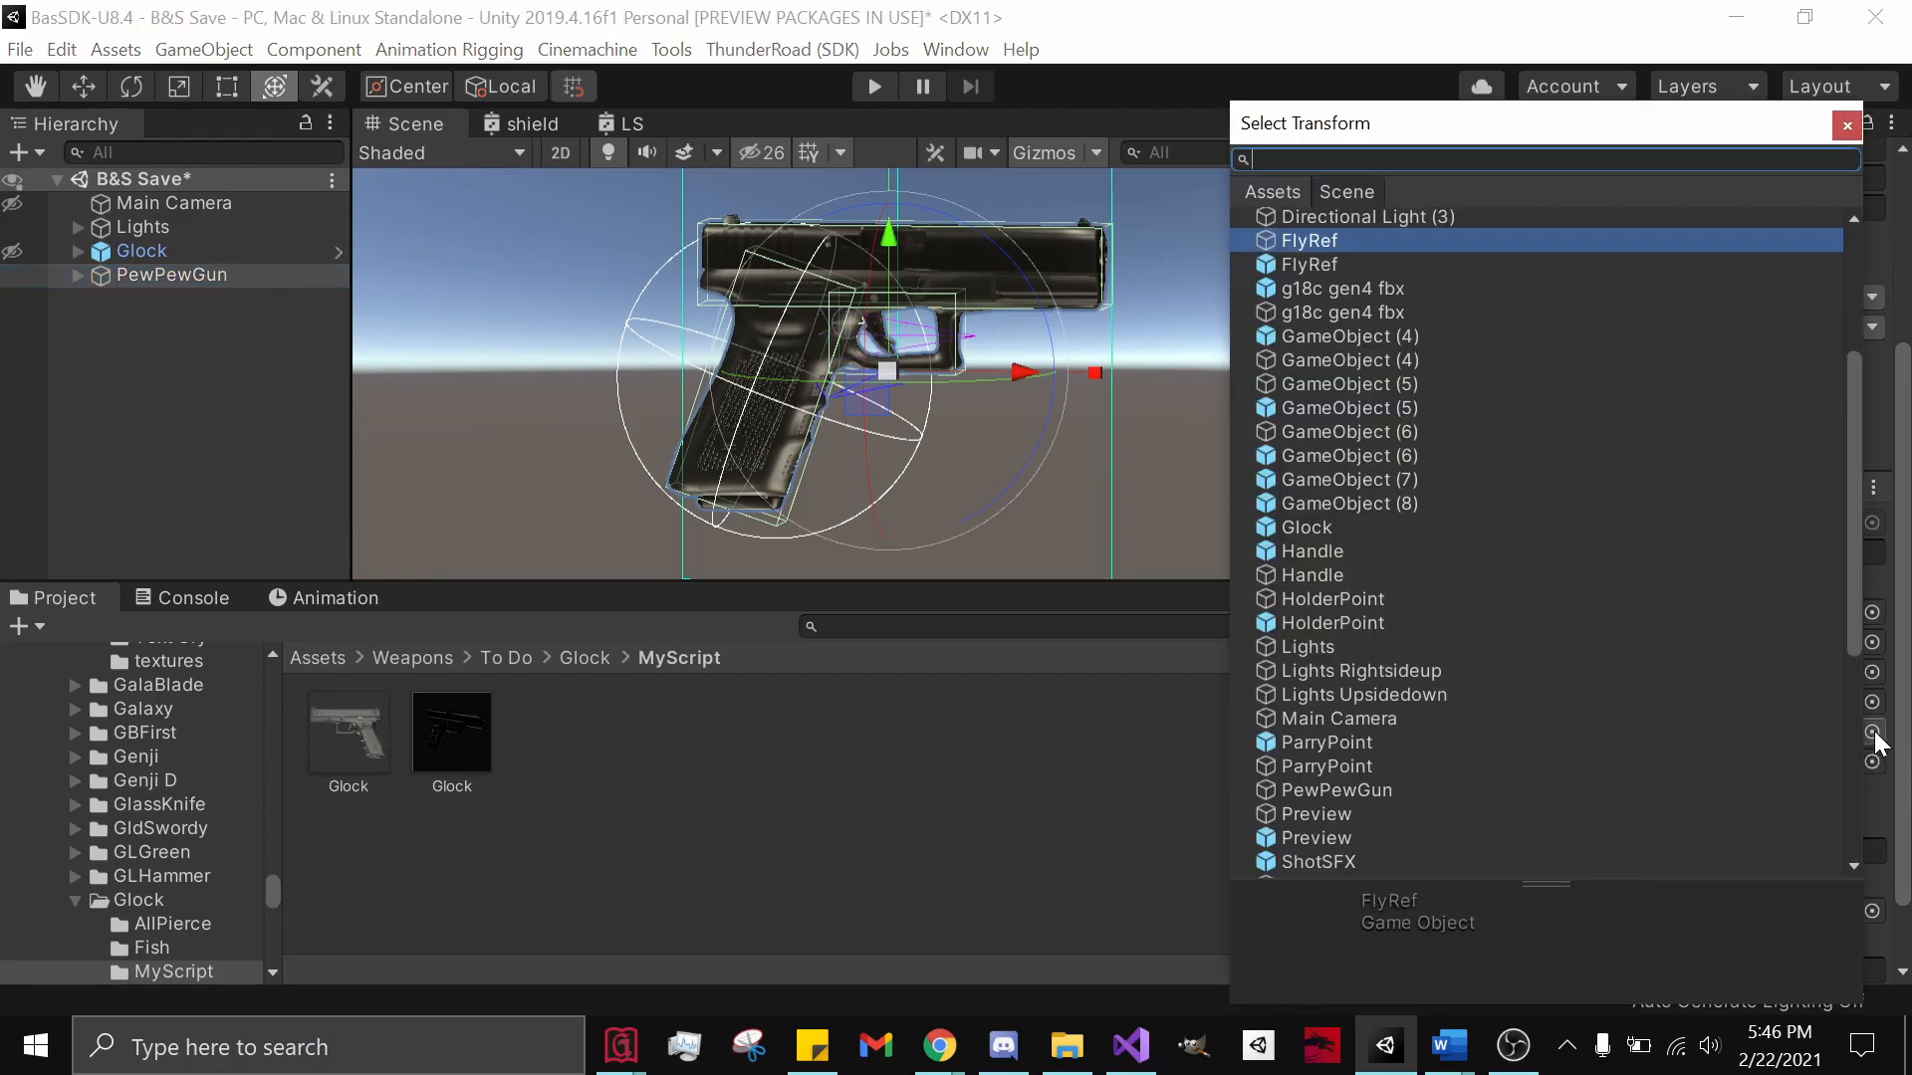
{"action": "left_click", "coordinate": [1367, 221]}
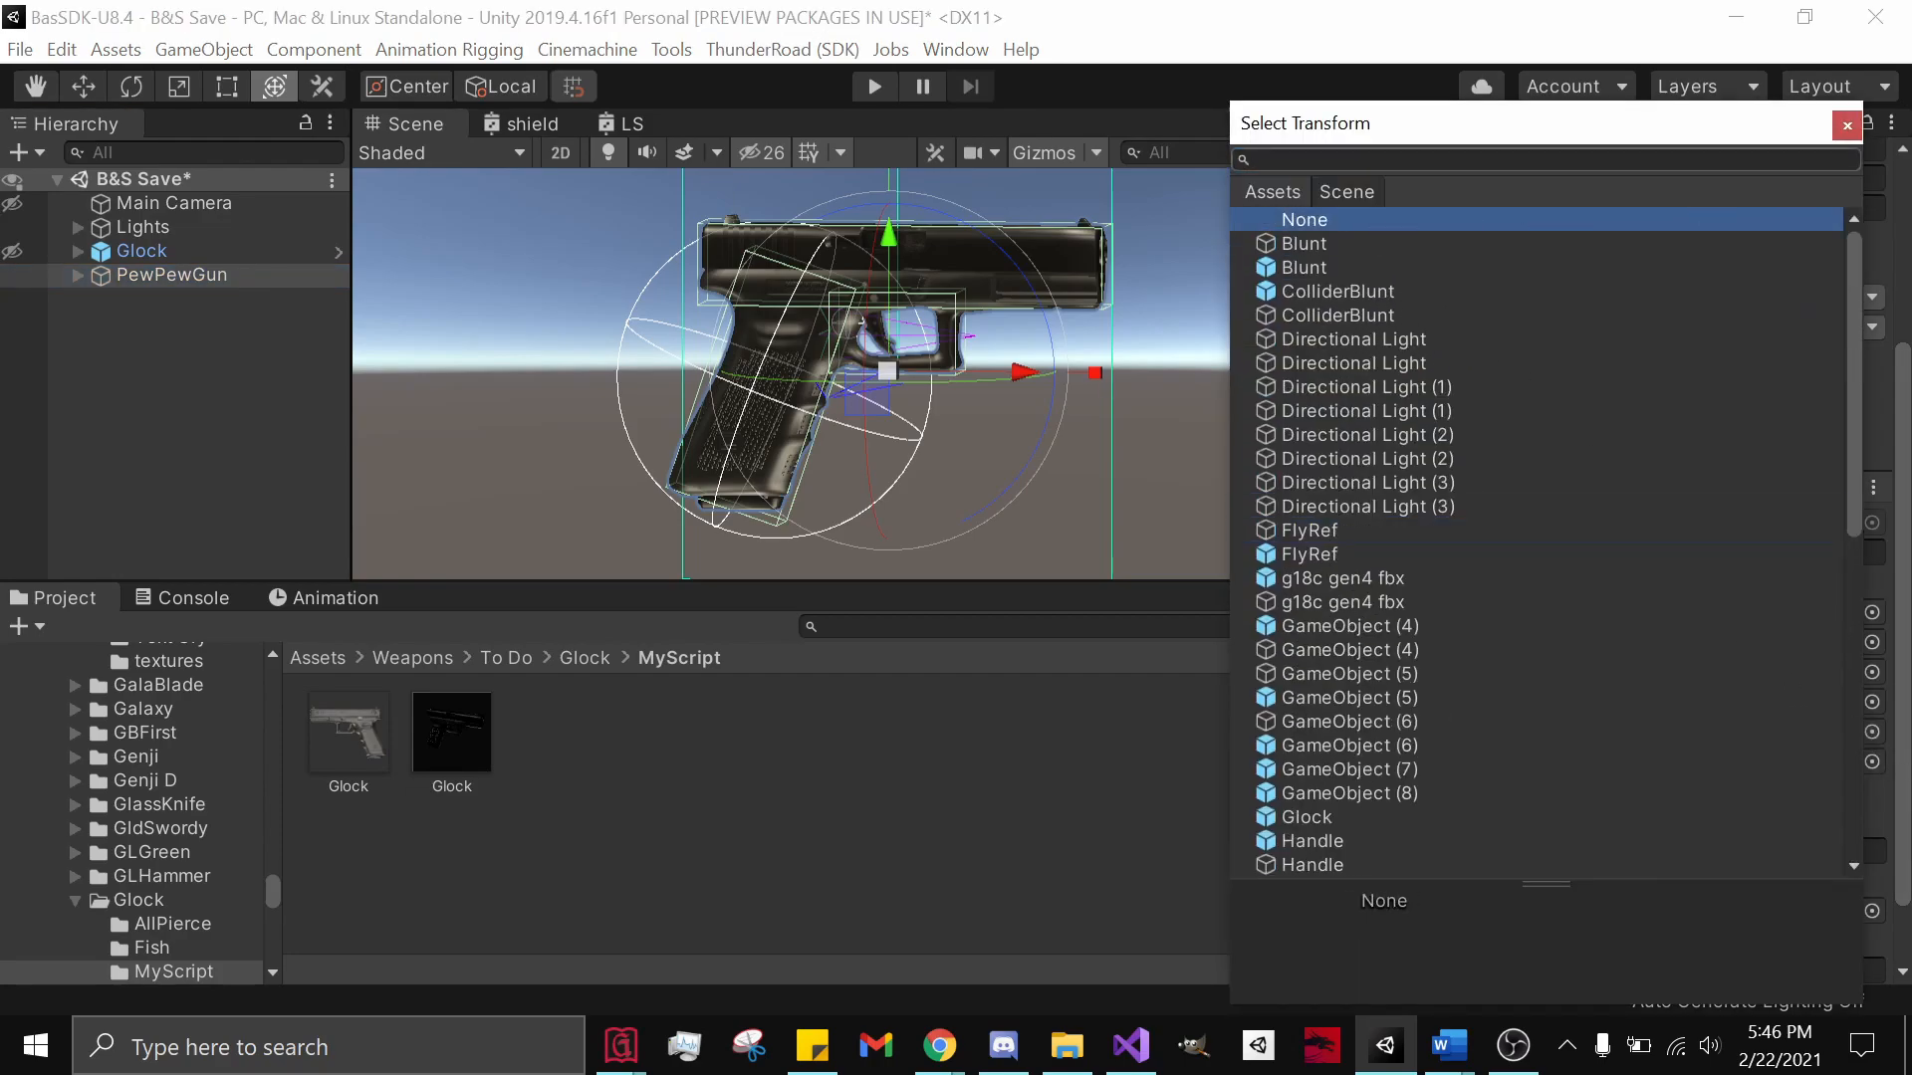
{"action": "left_click", "coordinate": [1847, 124]}
- Set the Custom References size of PewPewGun's Item component to 3
{"action": "scroll", "coordinate": [1604, 723], "scroll_direction": "down", "scroll_amount": 1}
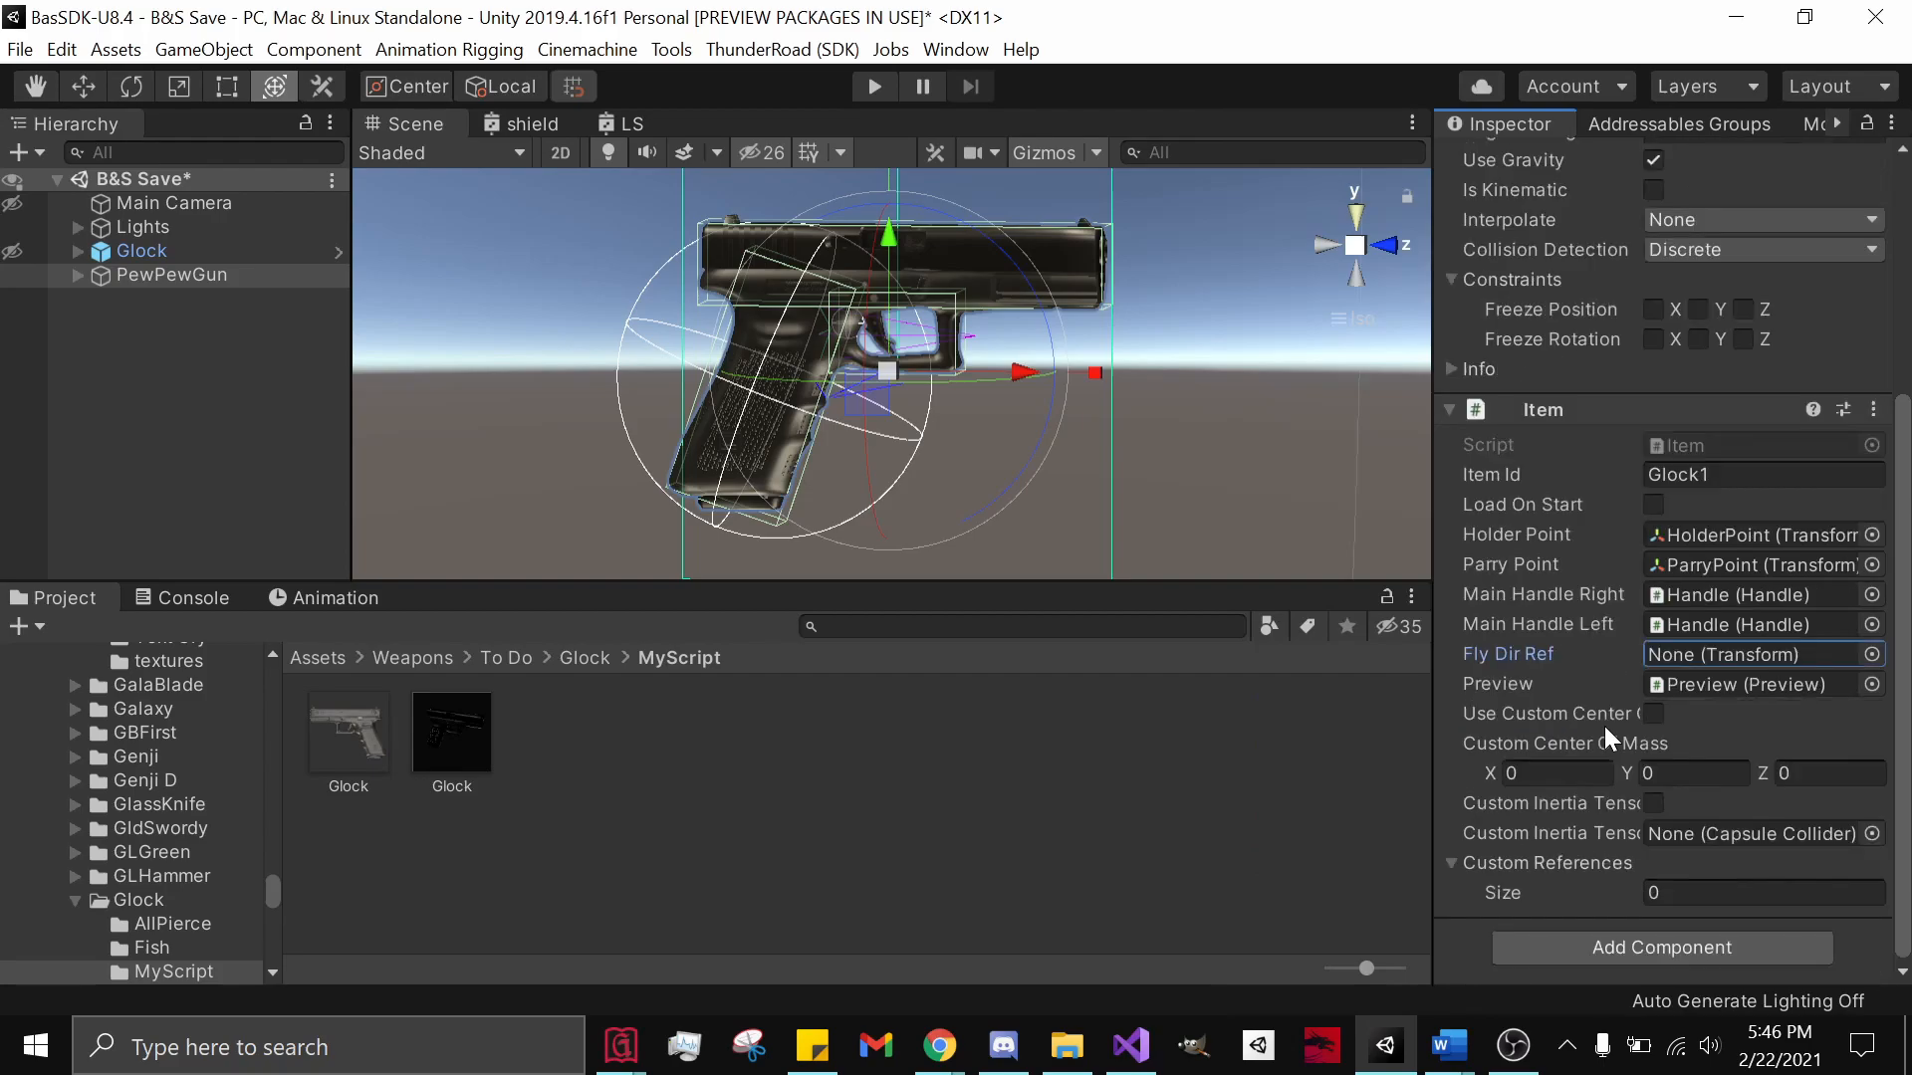
{"action": "left_click", "coordinate": [1763, 893]}
{"action": "type", "text": "3"}
{"action": "key", "text": "Return"}
{"action": "scroll", "coordinate": [1700, 851], "scroll_direction": "down", "scroll_amount": 3}
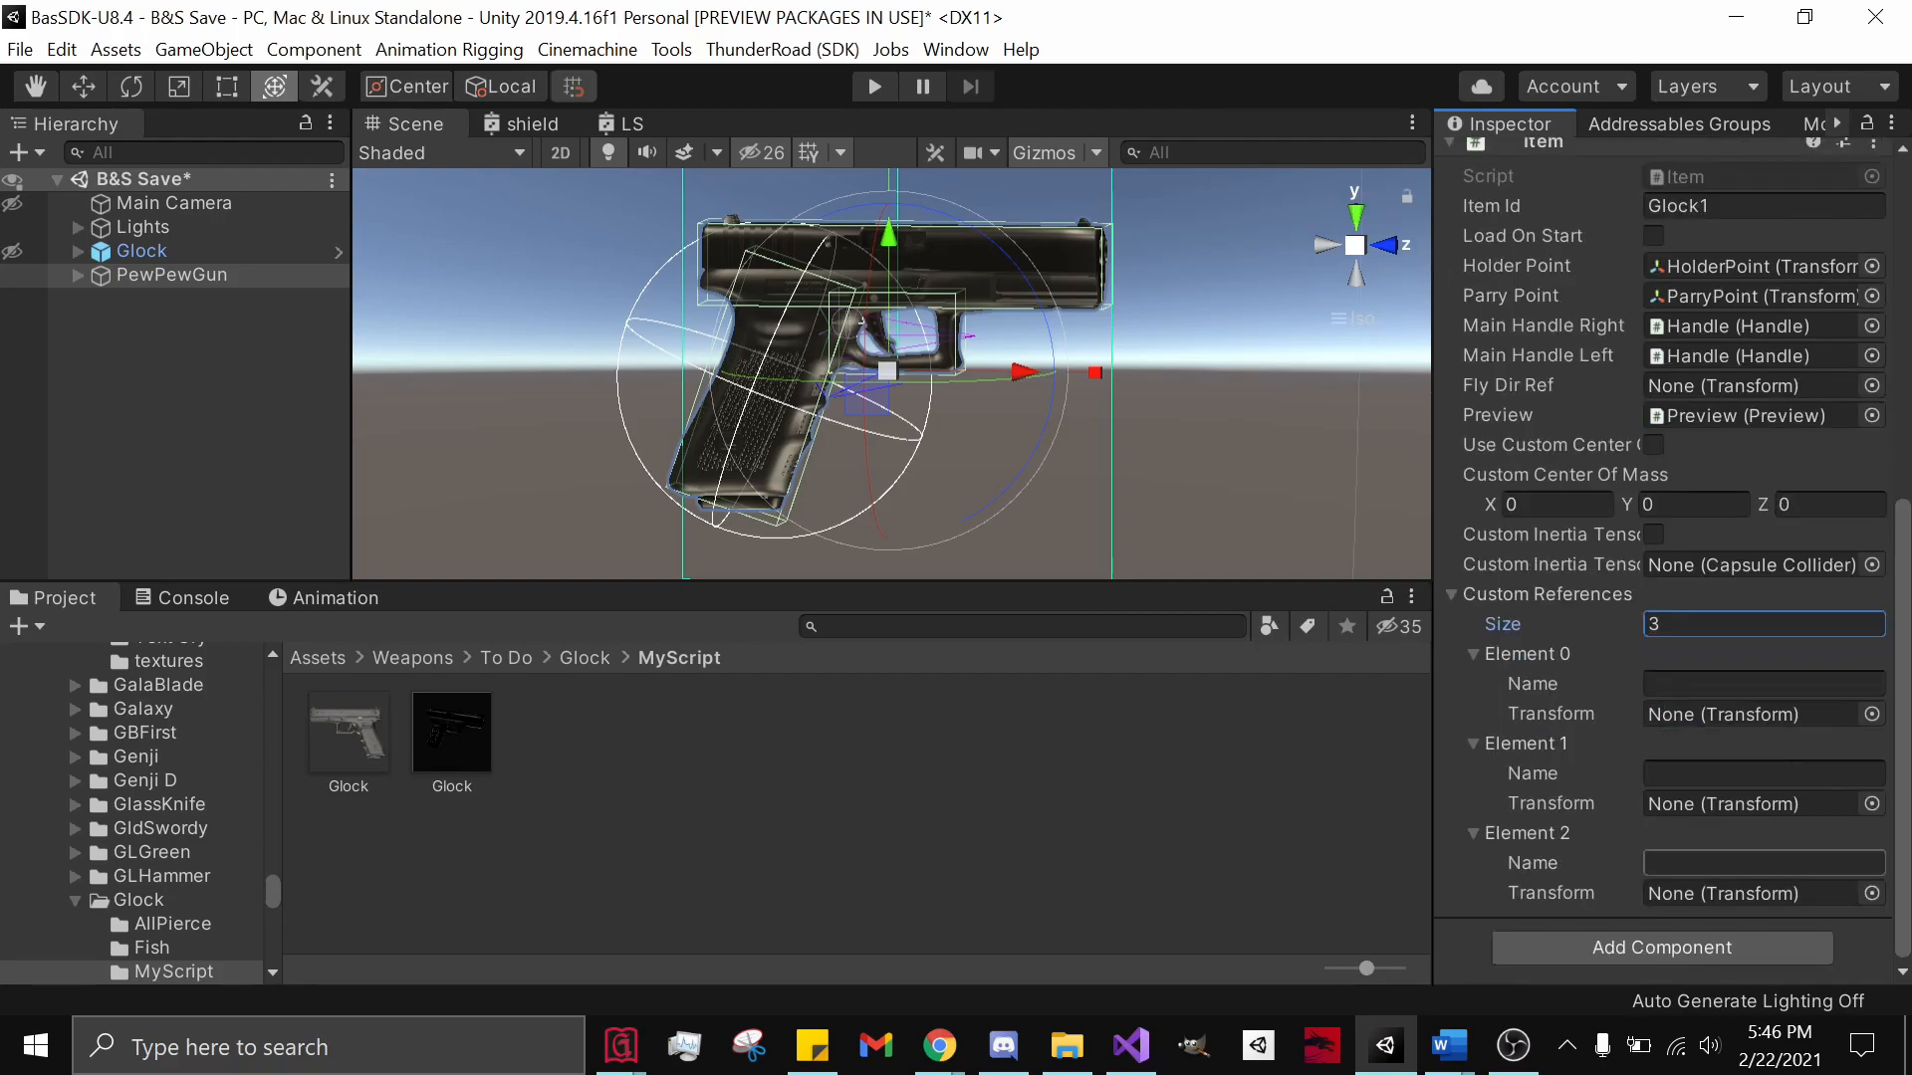
- Name the three custom references SpawnPoint, bulletShotVFX and bulletShotSFX, in that order
{"action": "left_click", "coordinate": [1703, 694]}
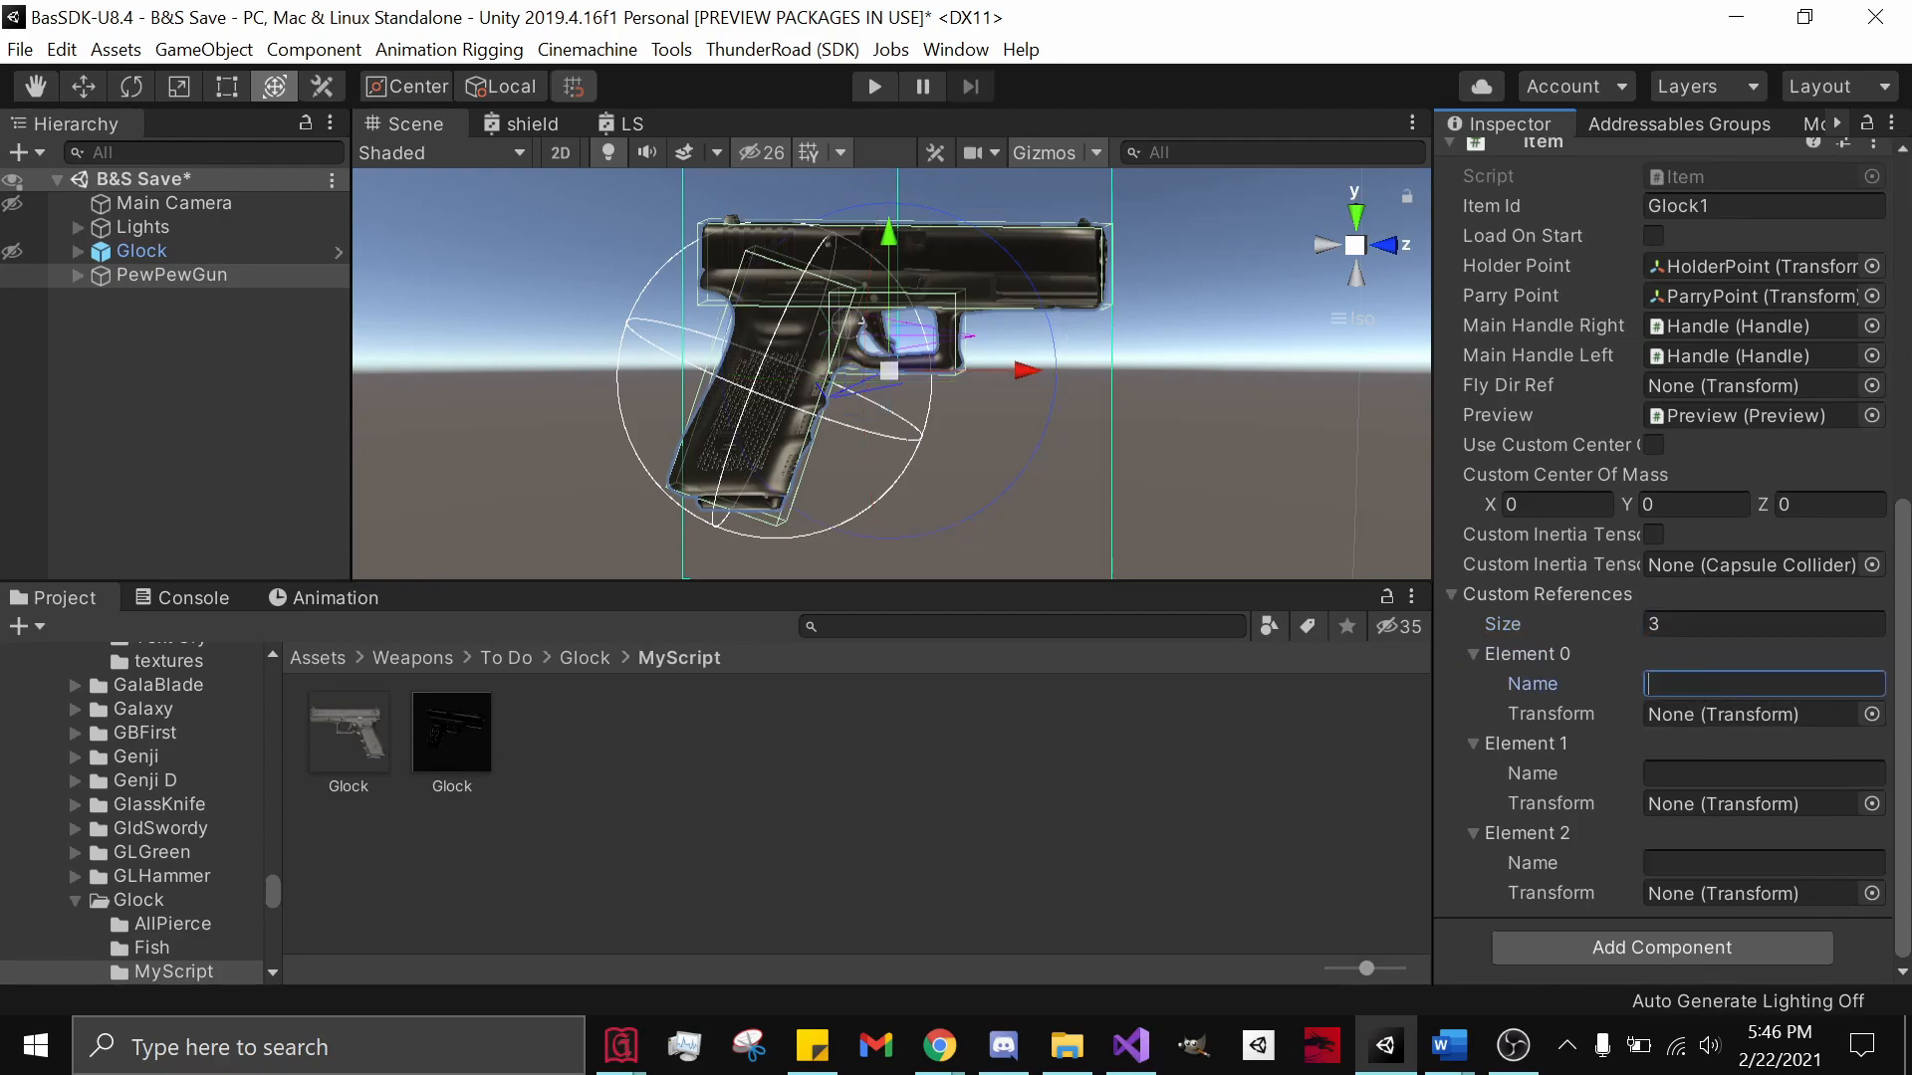
{"action": "type", "text": "SpawnPoint"}
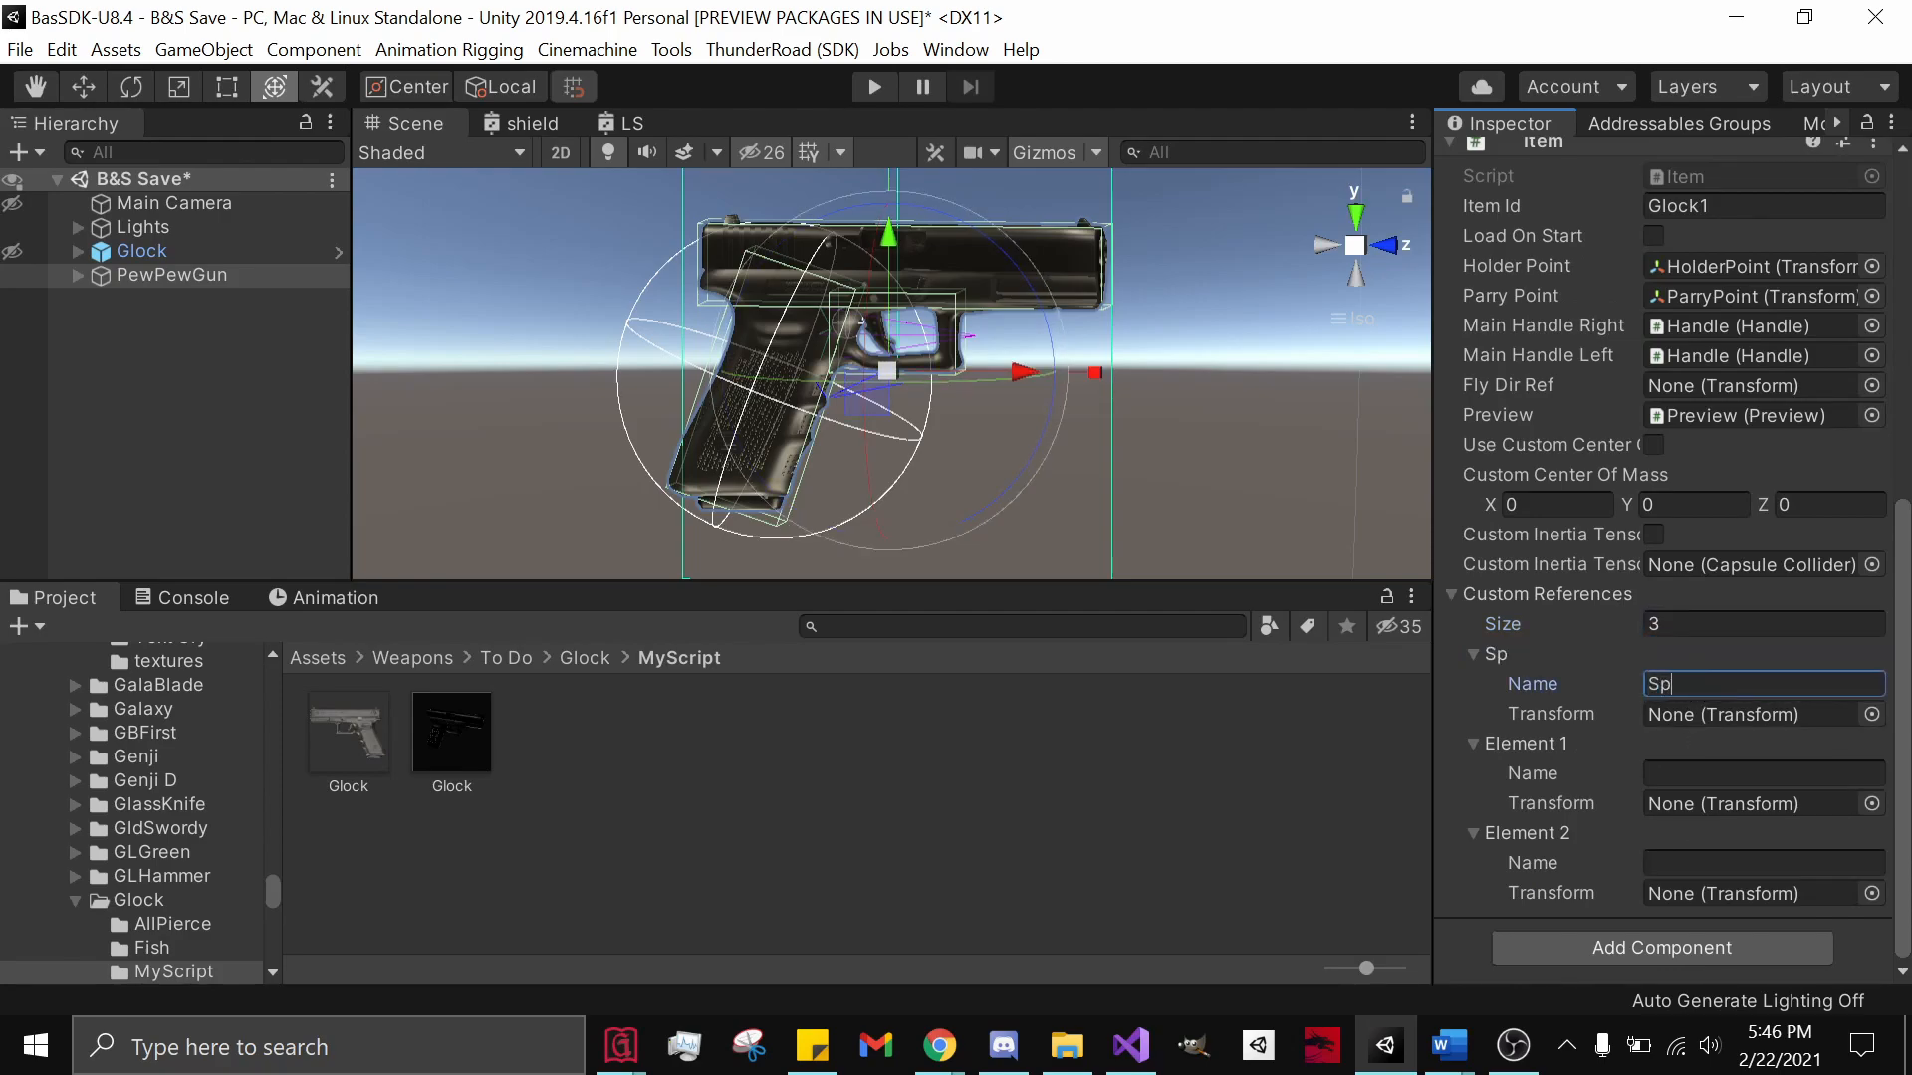
{"action": "key", "text": "Tab"}
{"action": "key", "text": "Tab"}
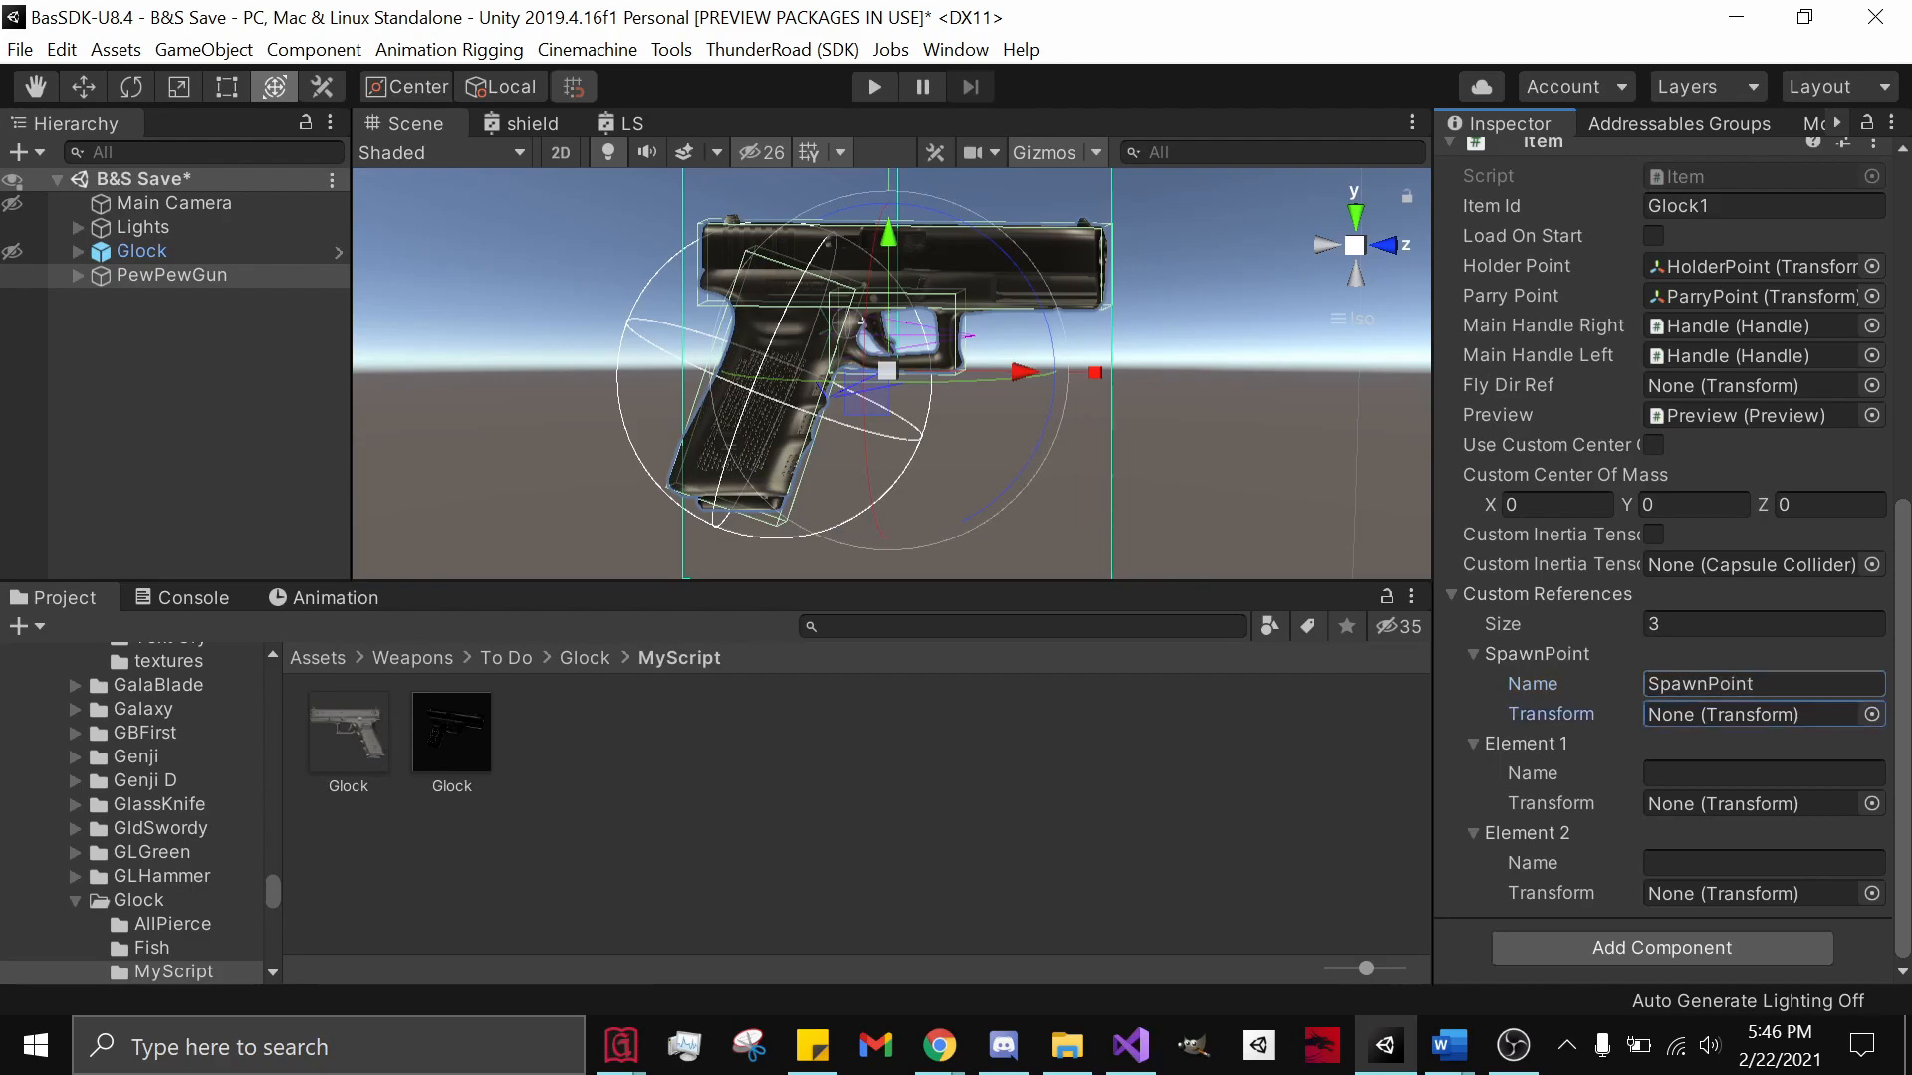
{"action": "type", "text": "bulletShot"}
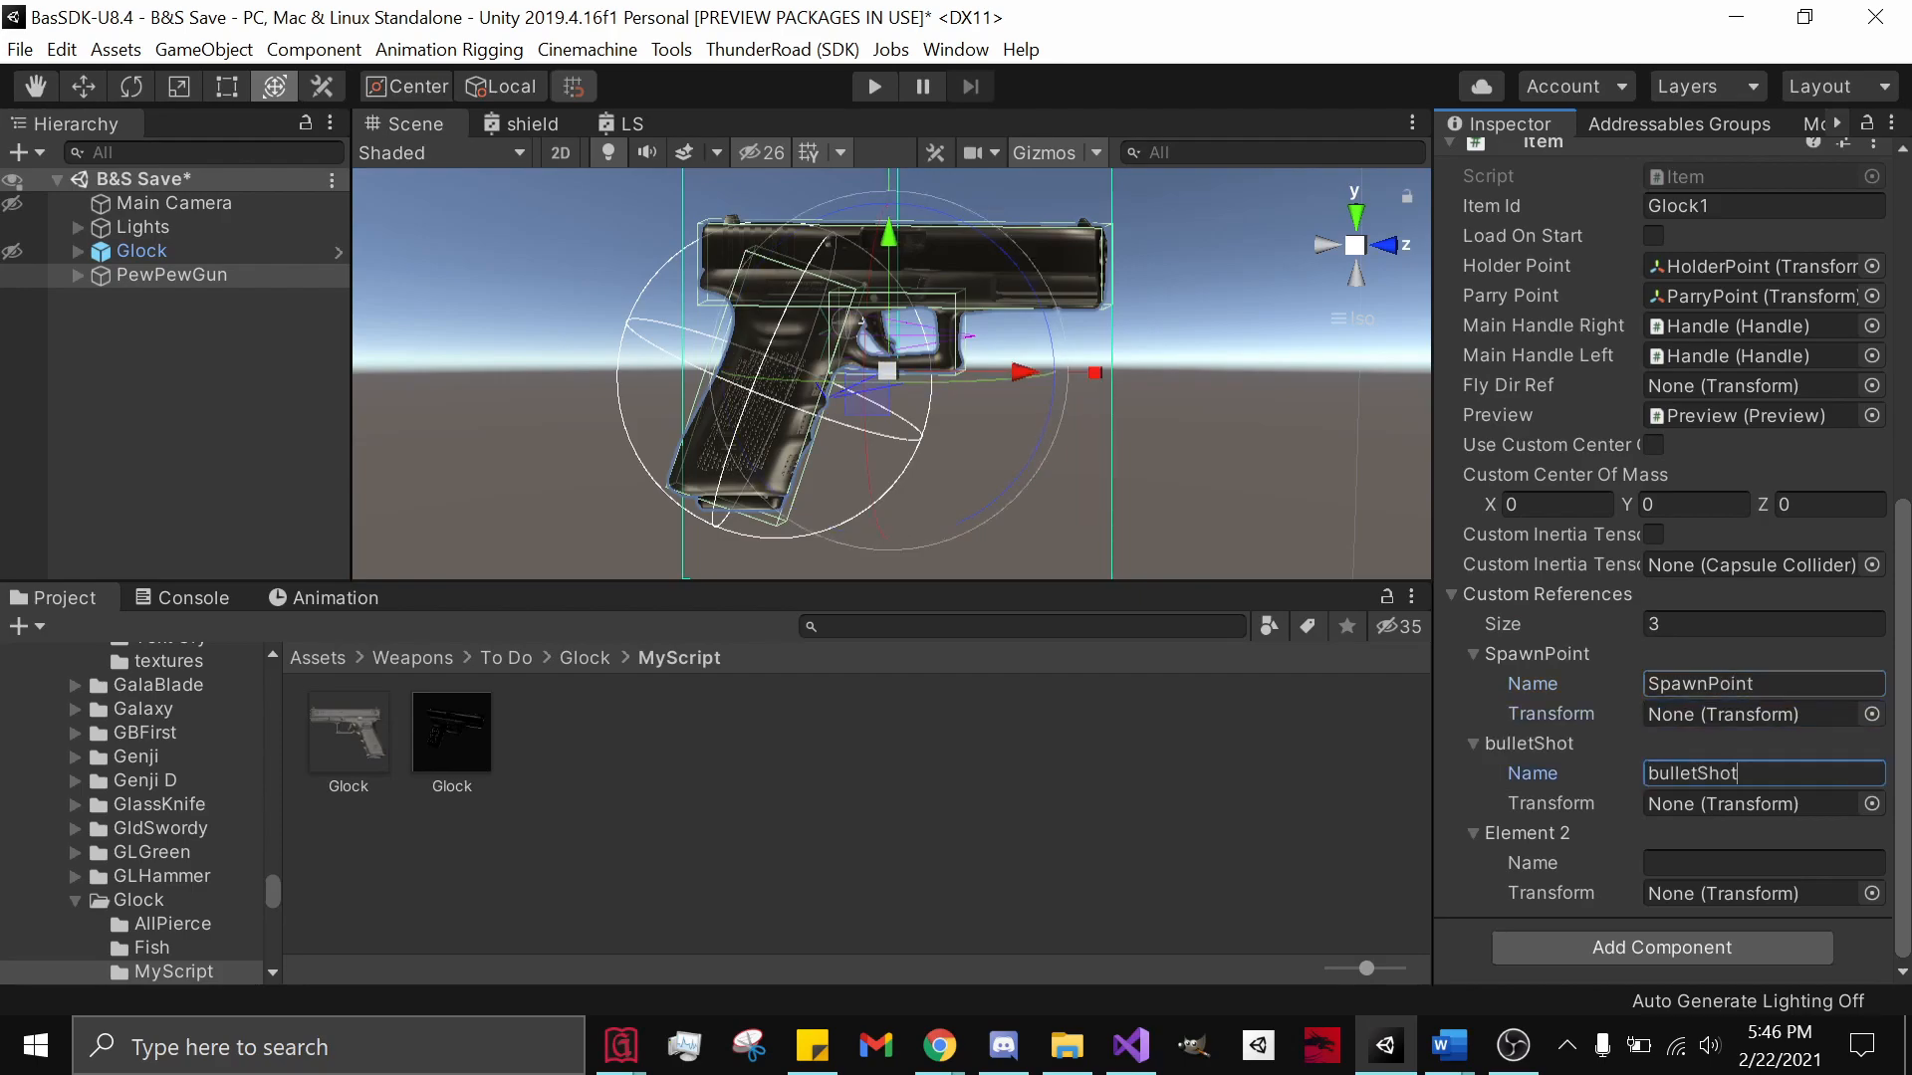
{"action": "type", "text": "VFX"}
{"action": "key", "text": "Tab"}
{"action": "key", "text": "Tab"}
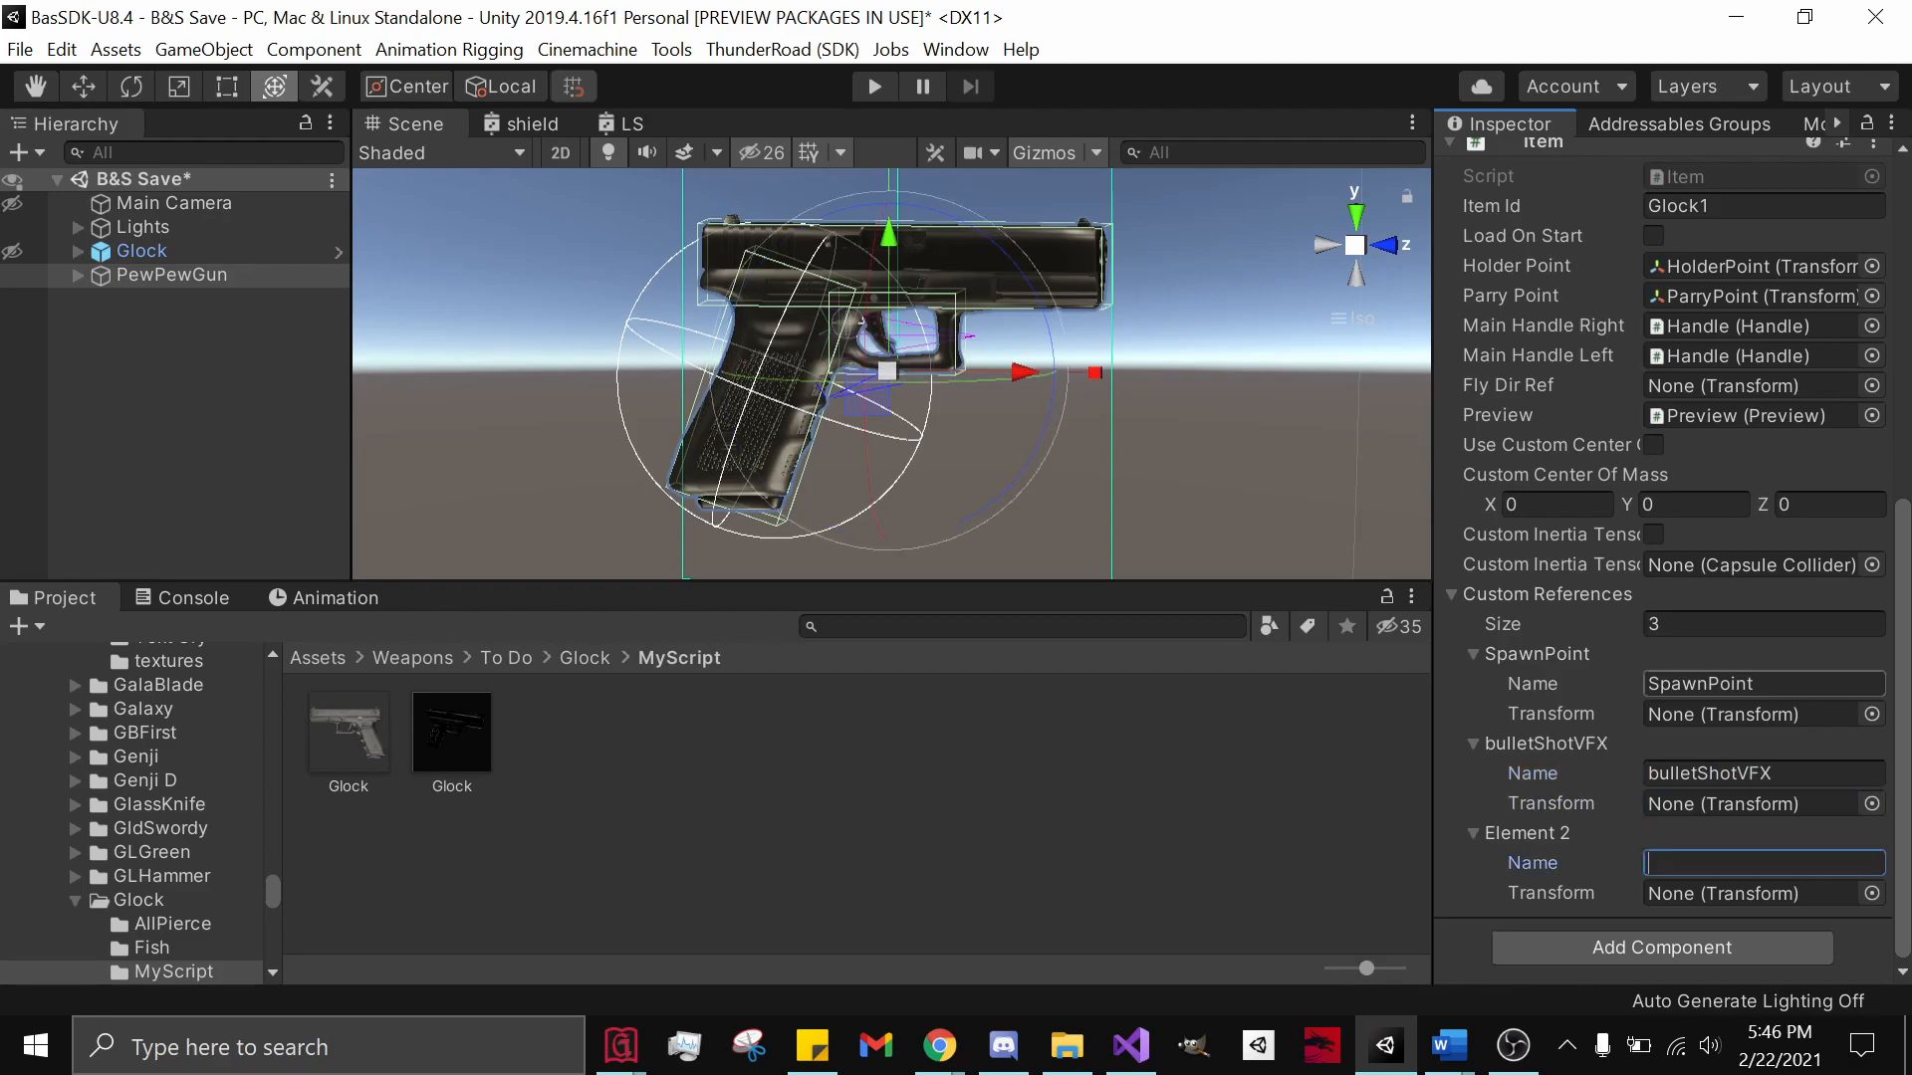
{"action": "type", "text": "bulletShotSFX"}
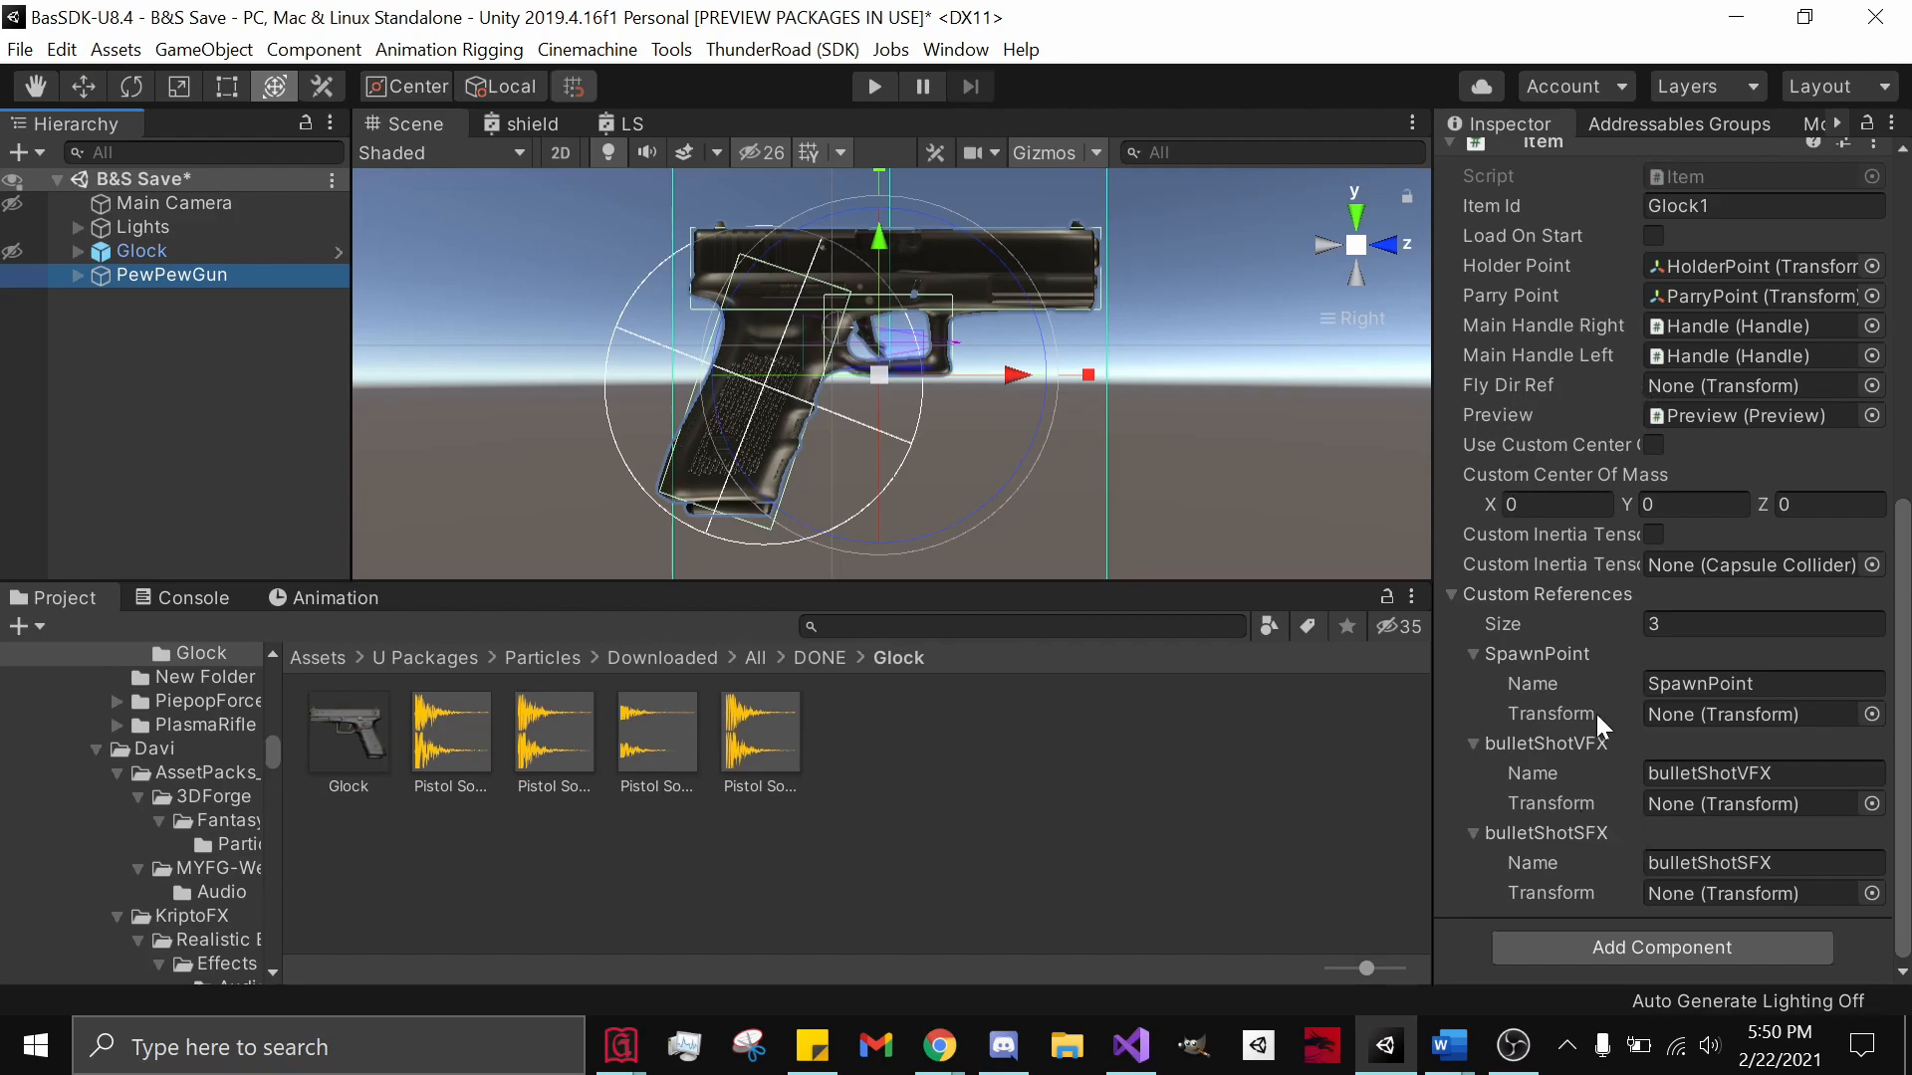
- Add an Audio Source as a child of PewPewGun and rename it bulletShotSFX
{"action": "left_click", "coordinate": [76, 276]}
{"action": "right_click", "coordinate": [146, 273]}
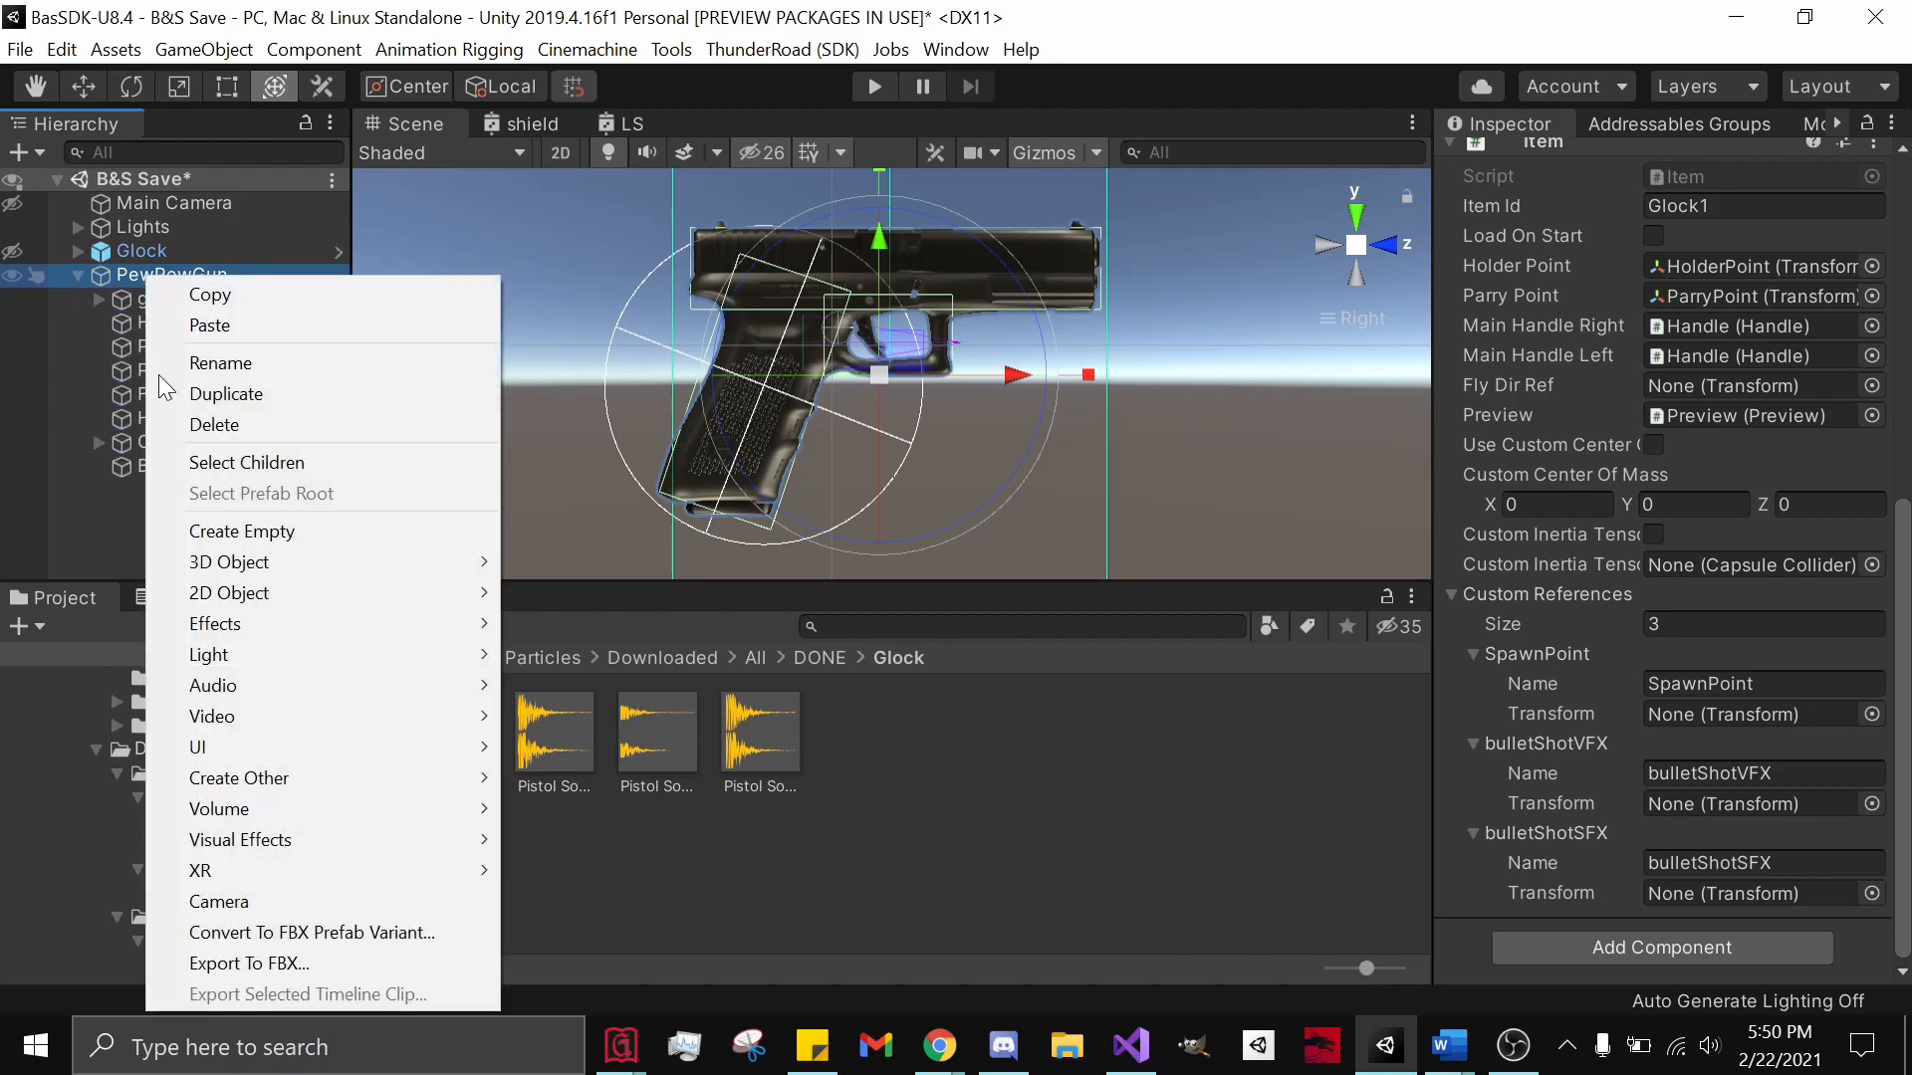
{"action": "mouse_move", "coordinate": [337, 693]}
{"action": "left_click", "coordinate": [570, 683]}
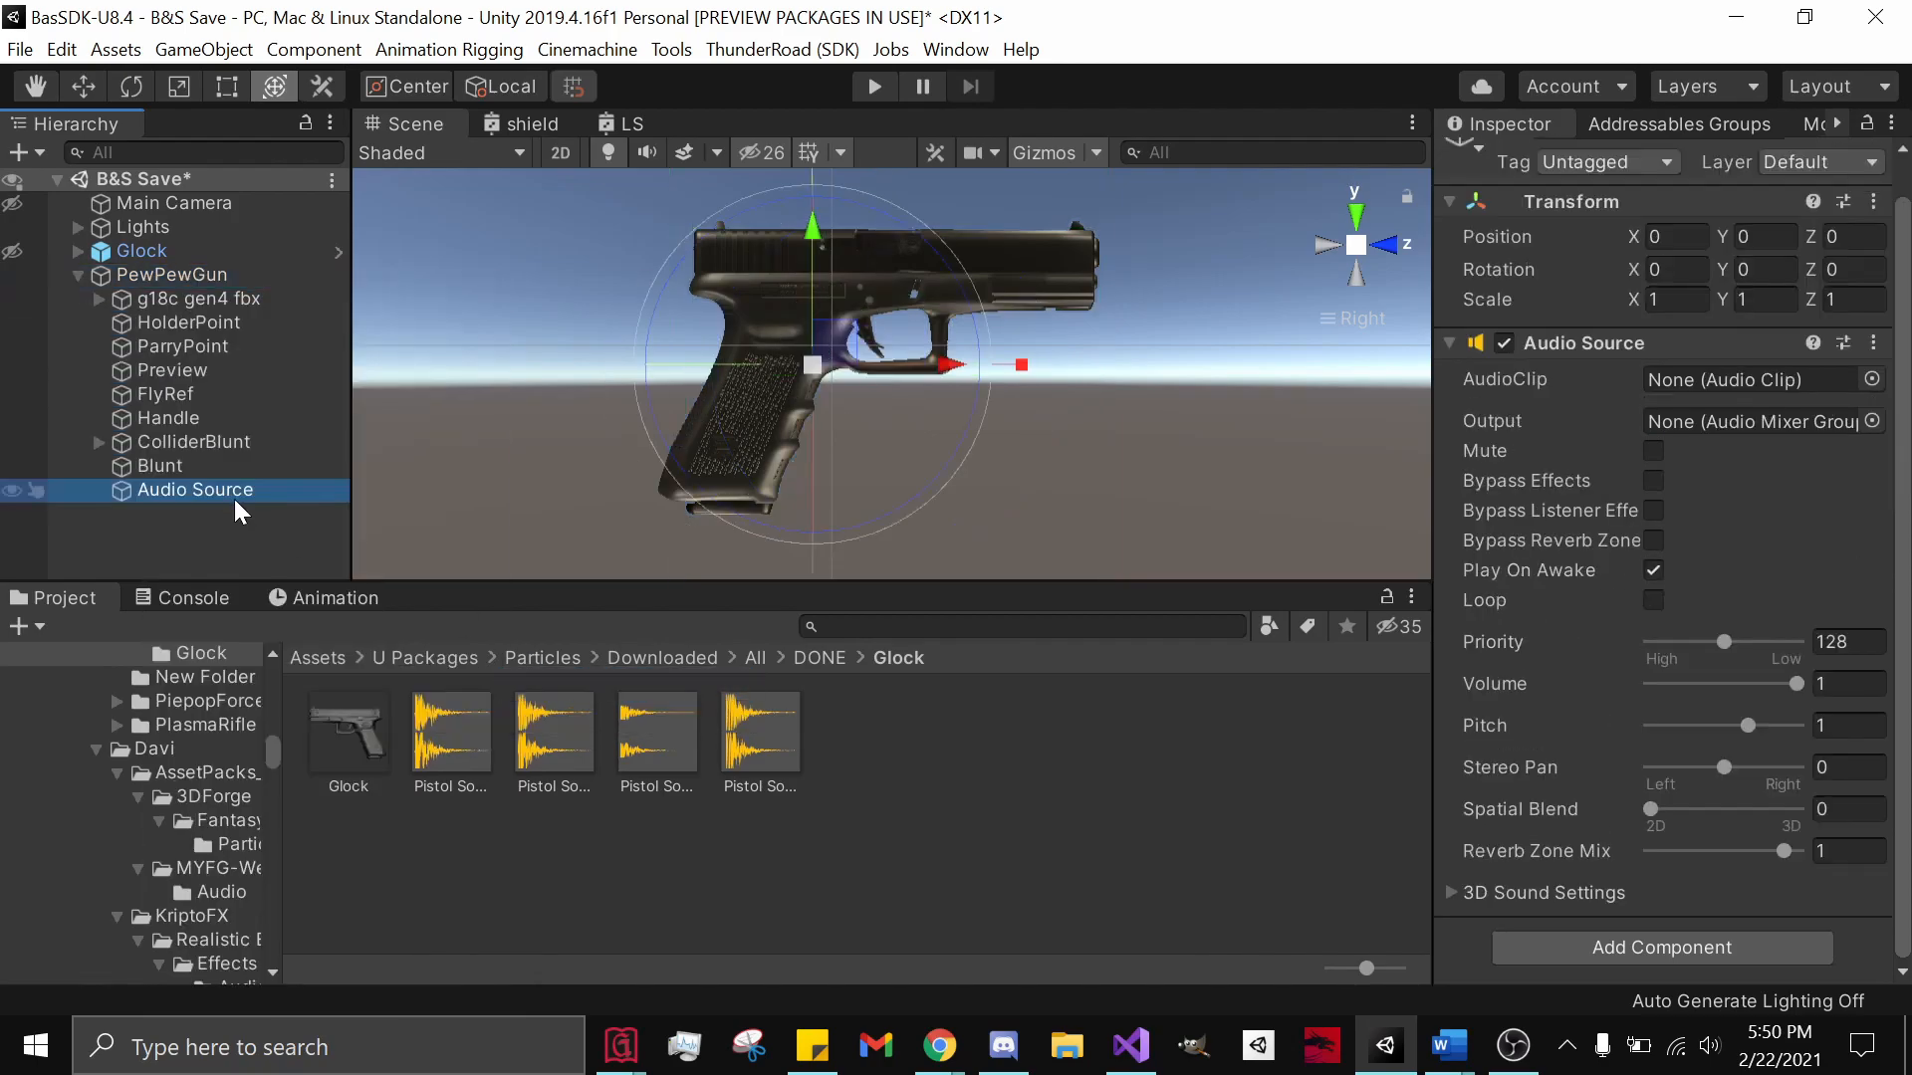
{"action": "right_click", "coordinate": [235, 494]}
{"action": "left_click", "coordinate": [329, 367]}
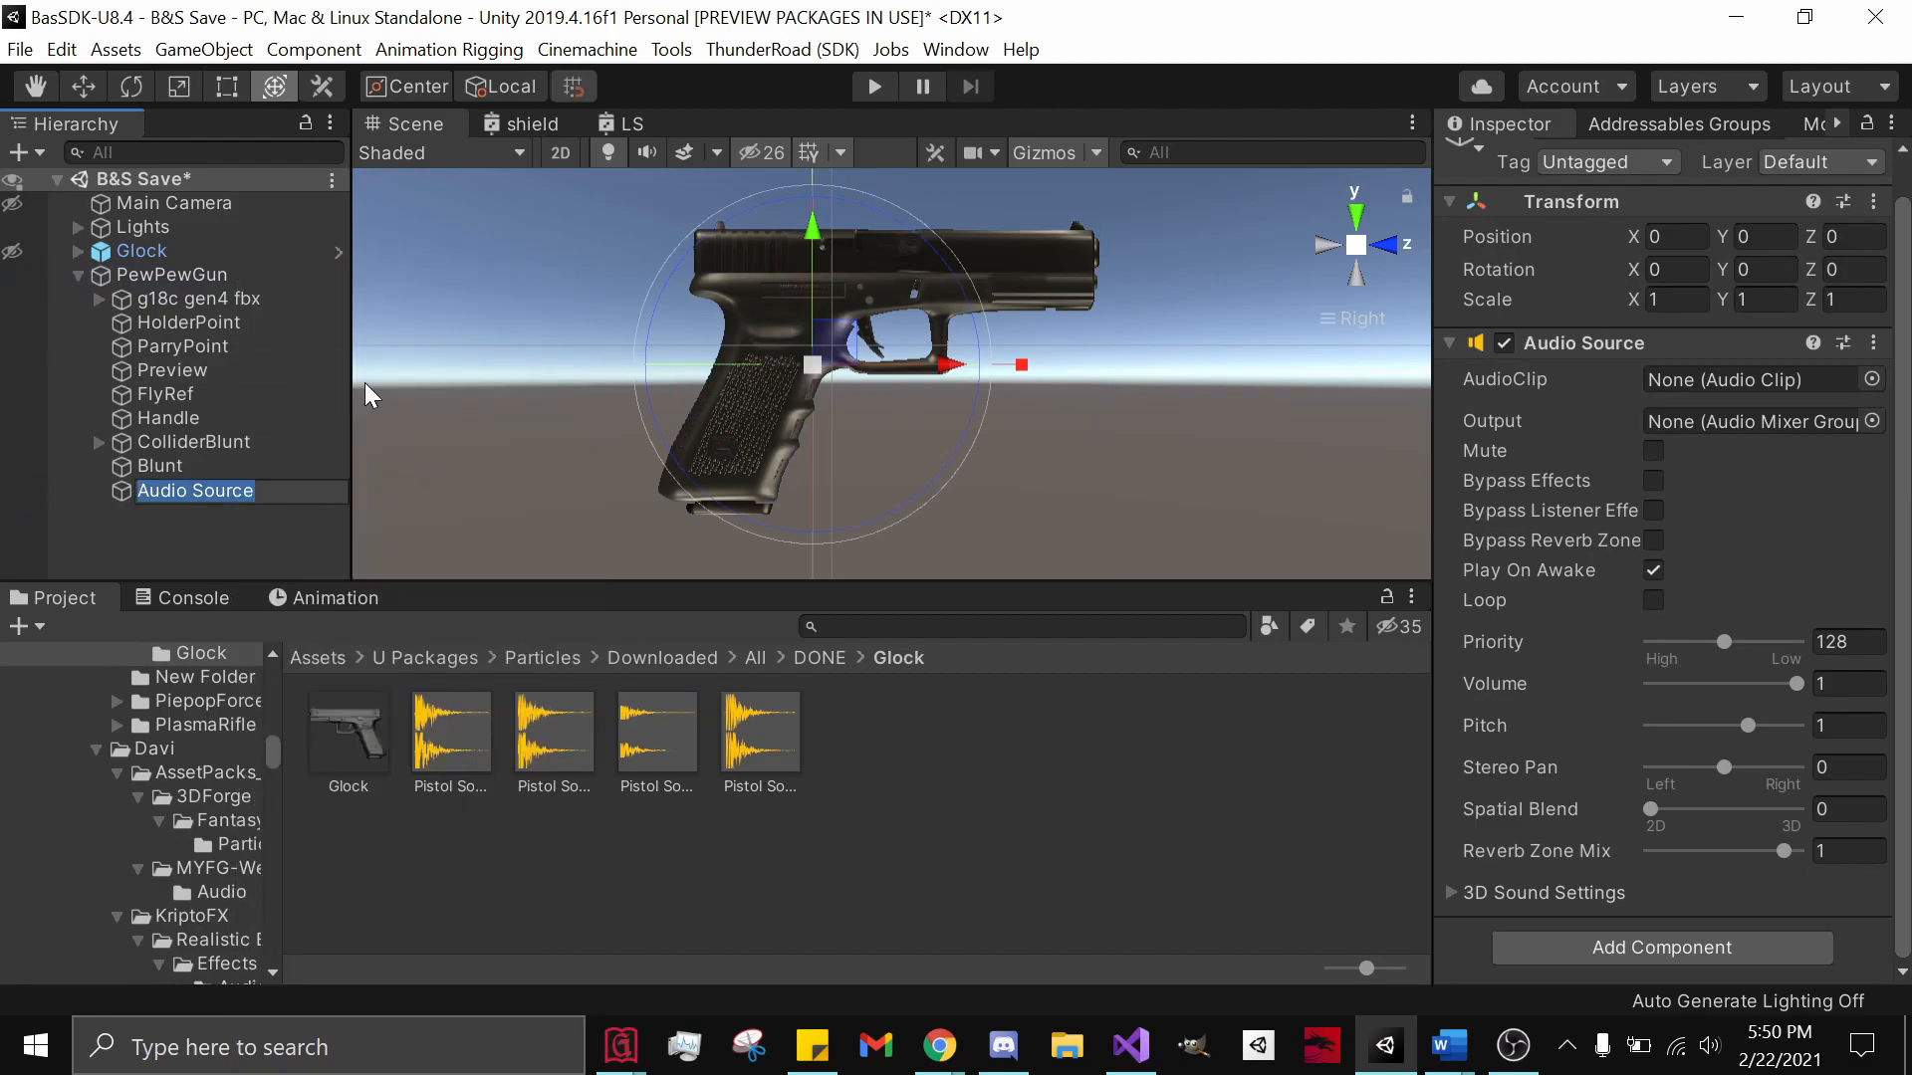
{"action": "type", "text": "bu"}
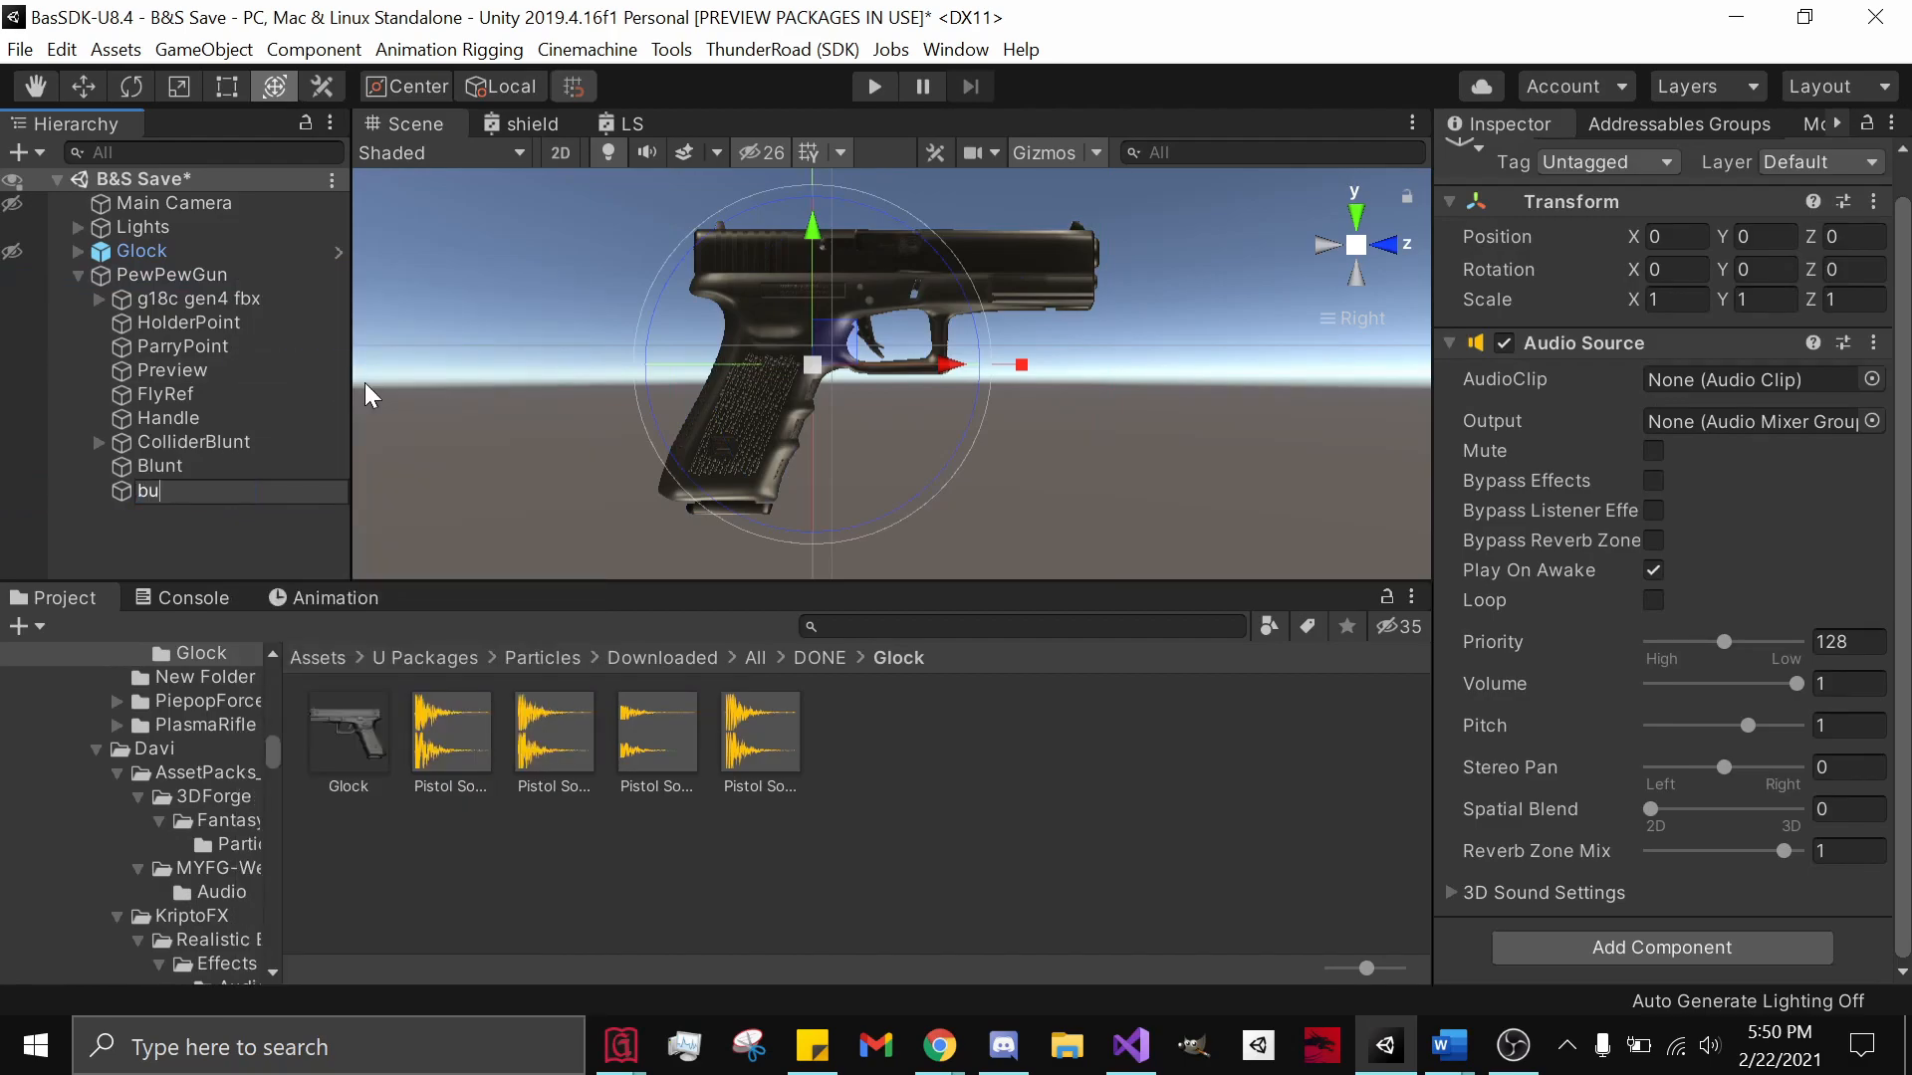
{"action": "type", "text": "lletShotSFX"}
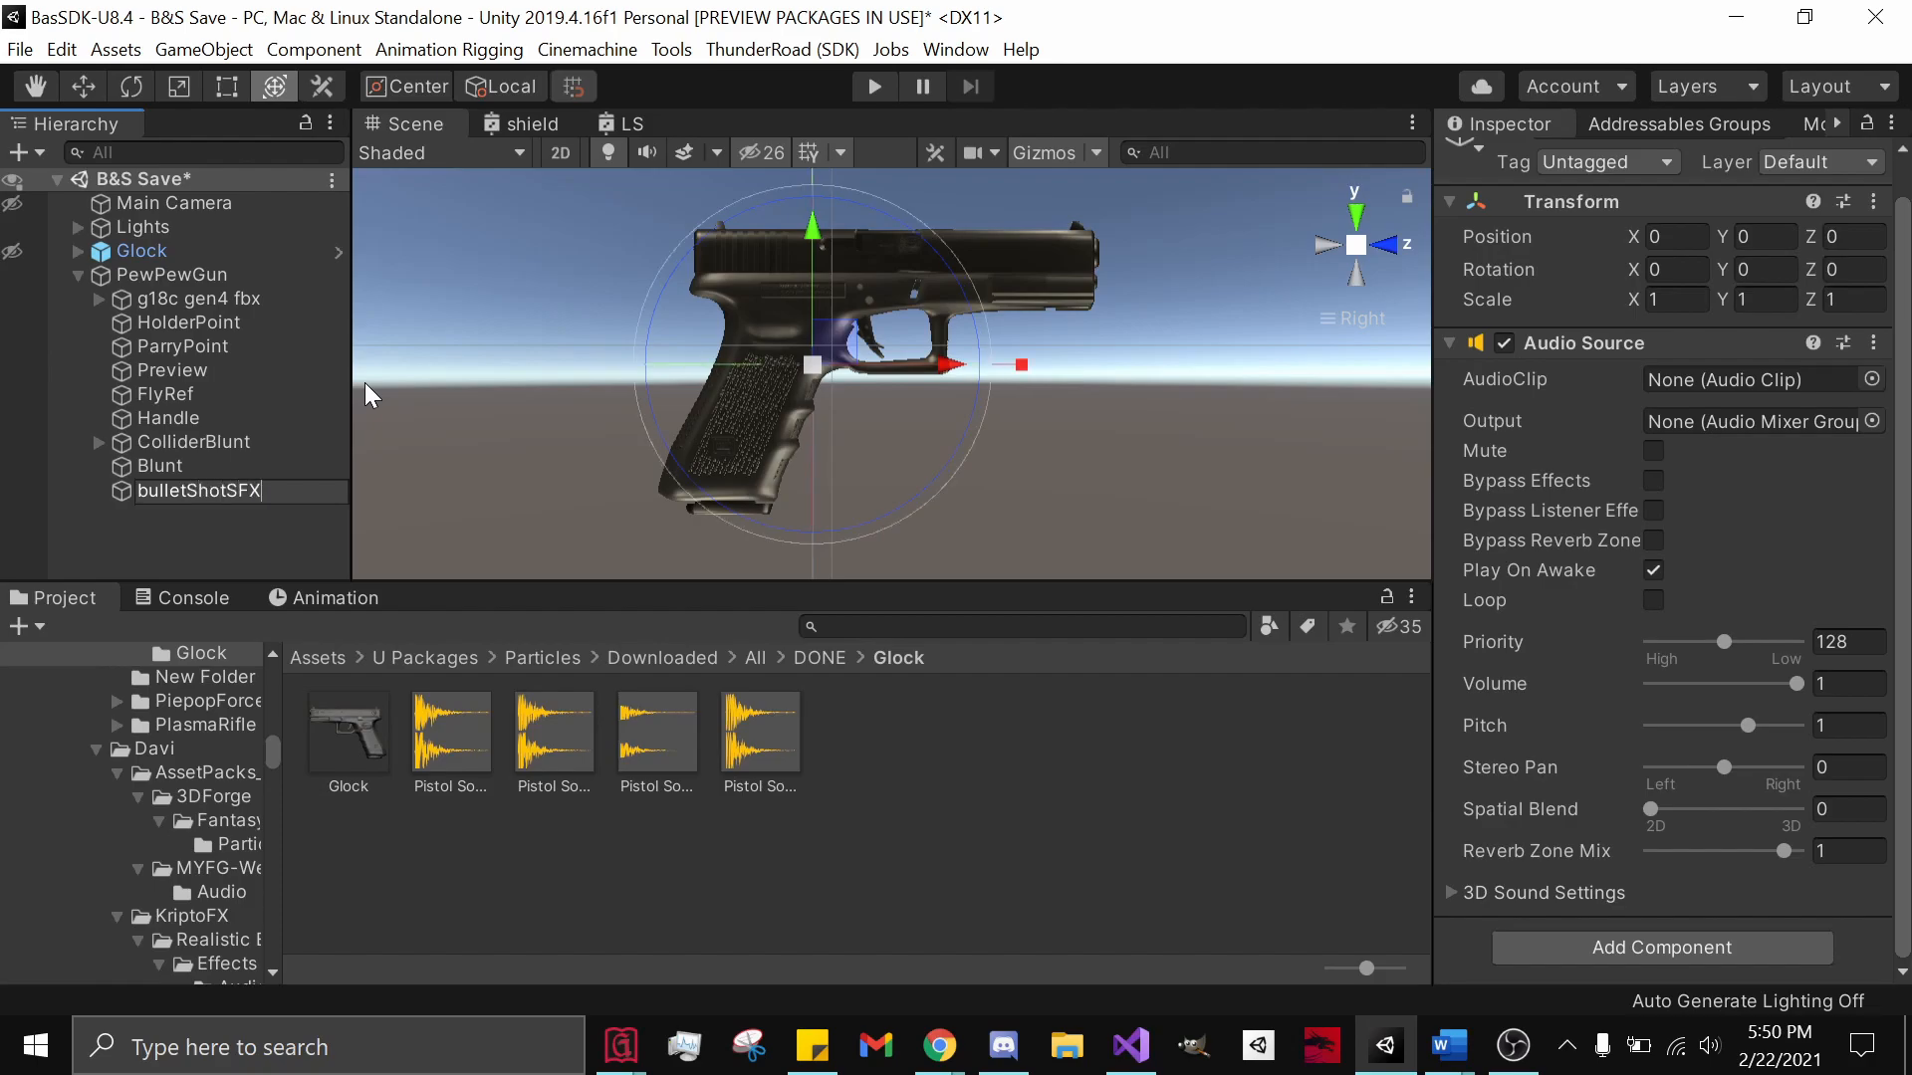
{"action": "key", "text": "Return"}
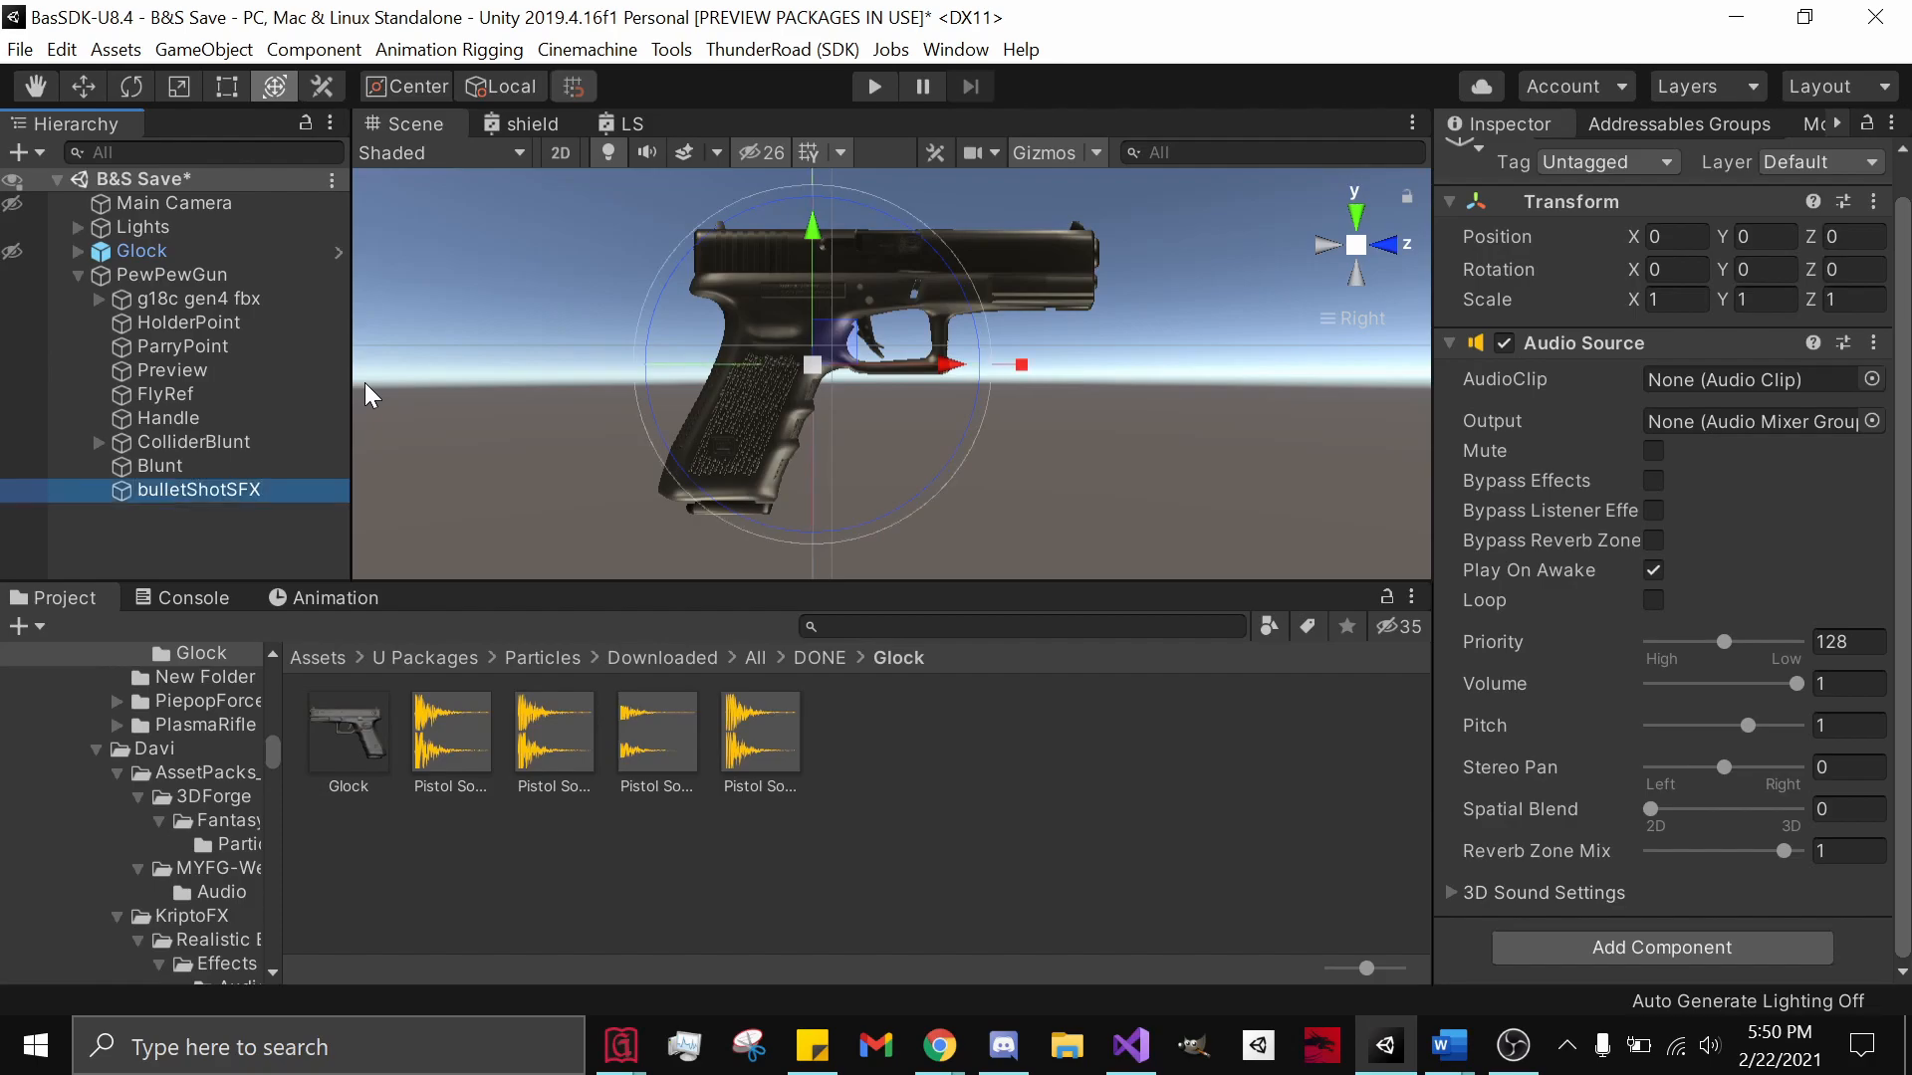
- Disable Play On Awake on bulletShotSFX and assign the audio clip "Pistol Sound Effects 9mm--(1) (mp3cut.net)"
{"action": "left_click", "coordinate": [1652, 570]}
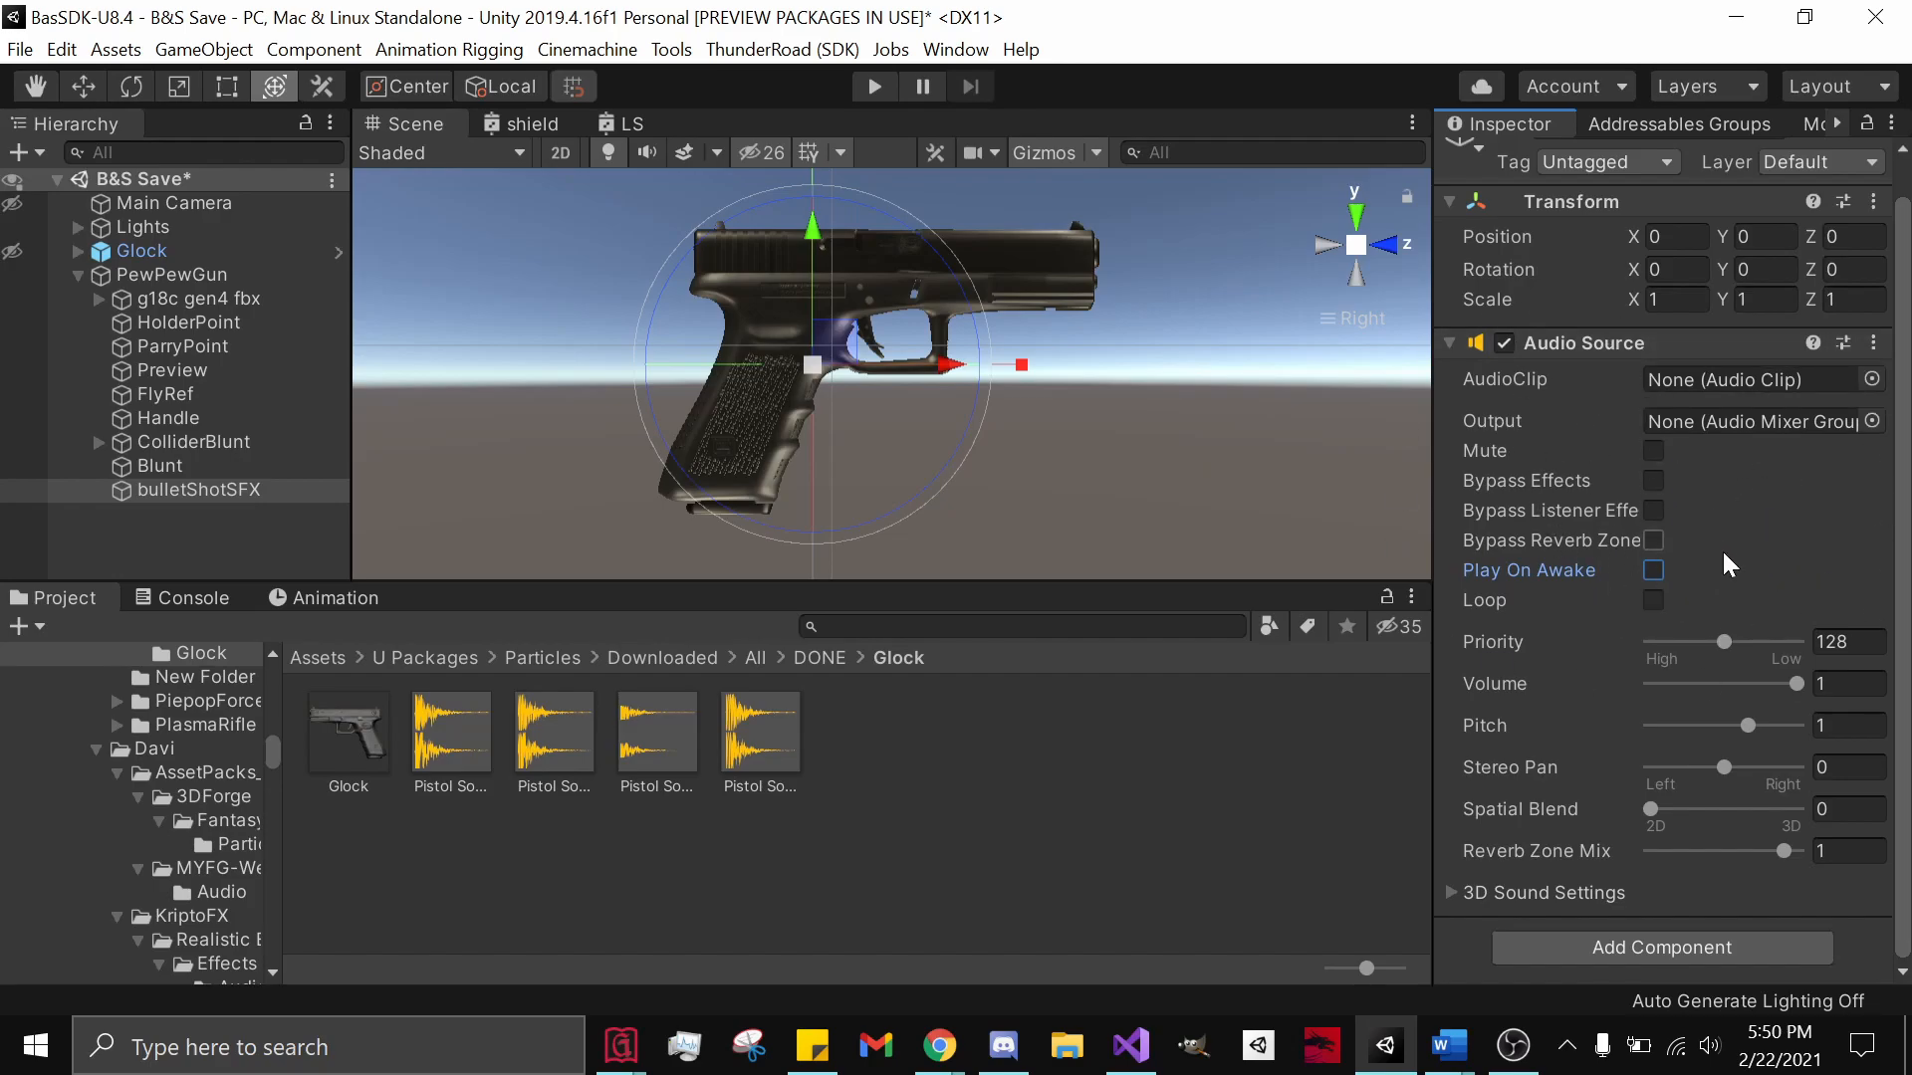
{"action": "left_click", "coordinate": [1873, 379]}
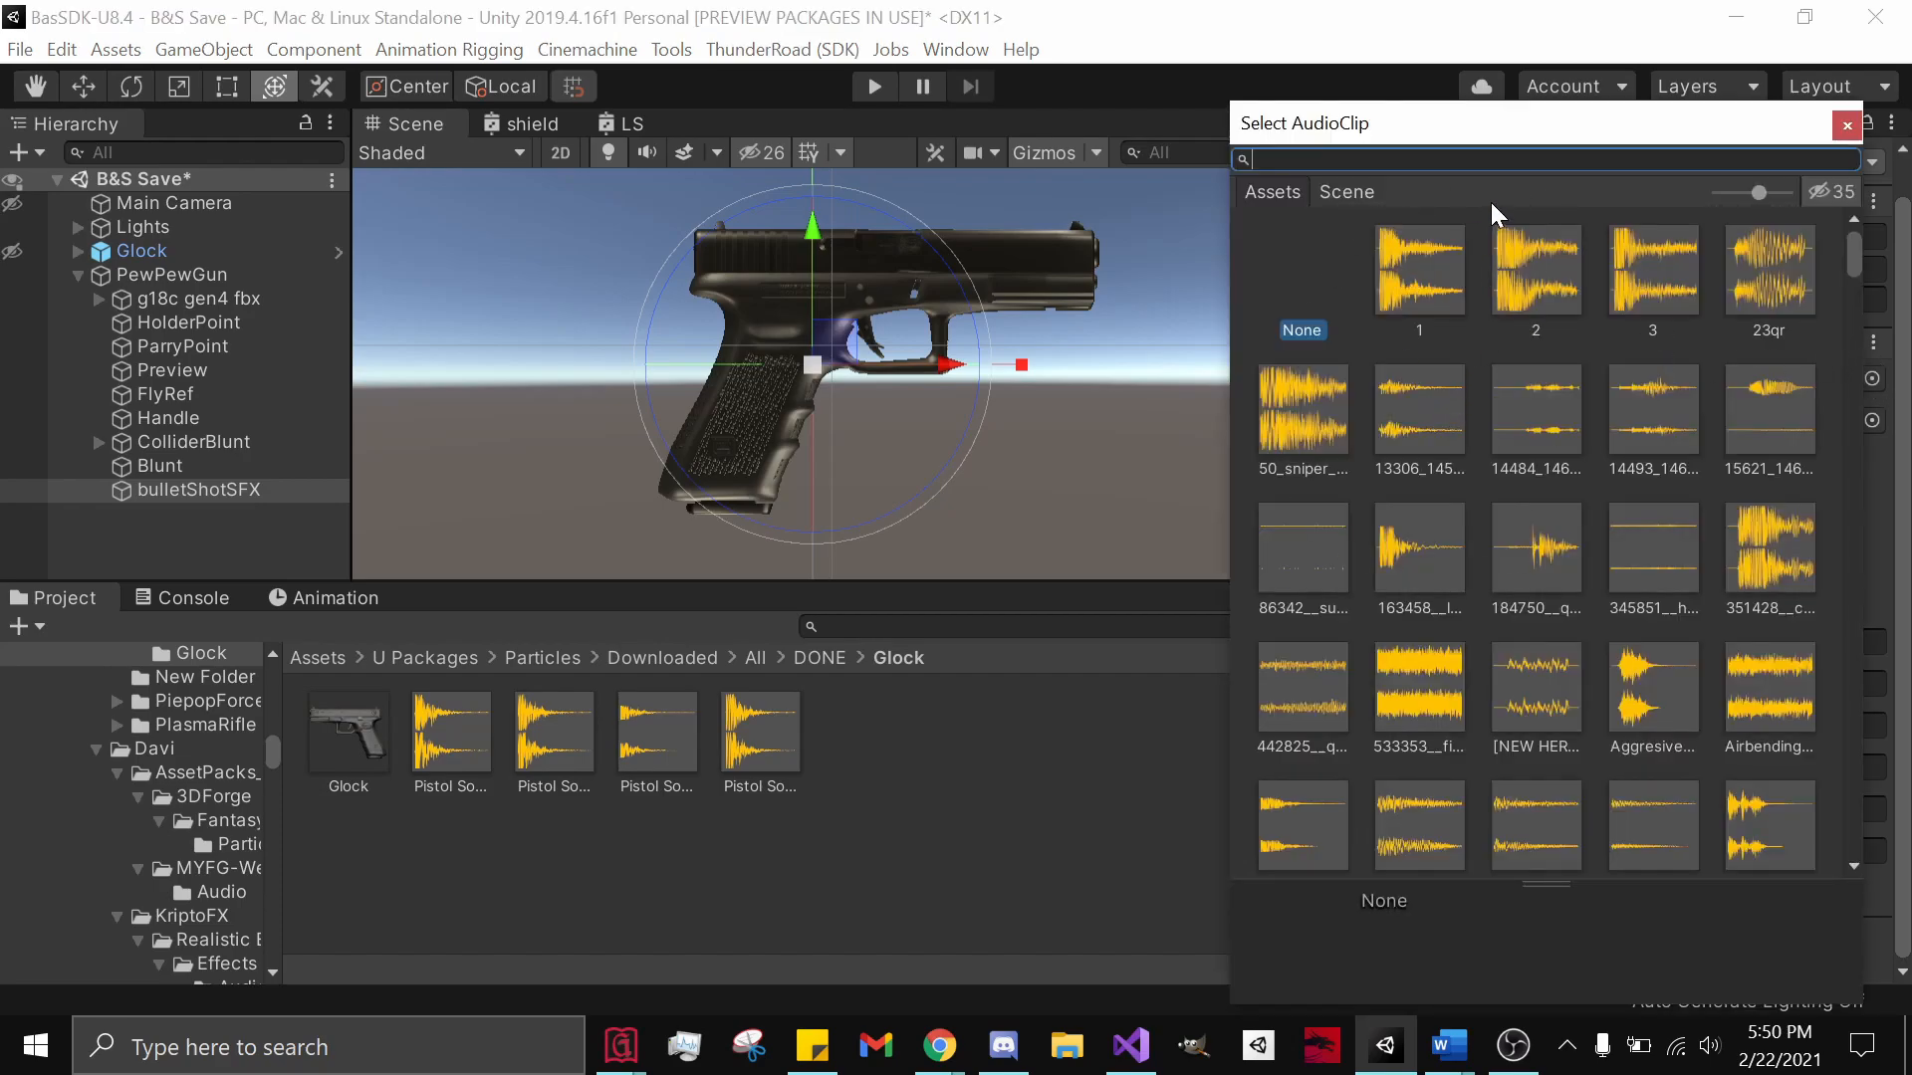
{"action": "type", "text": "pistol"}
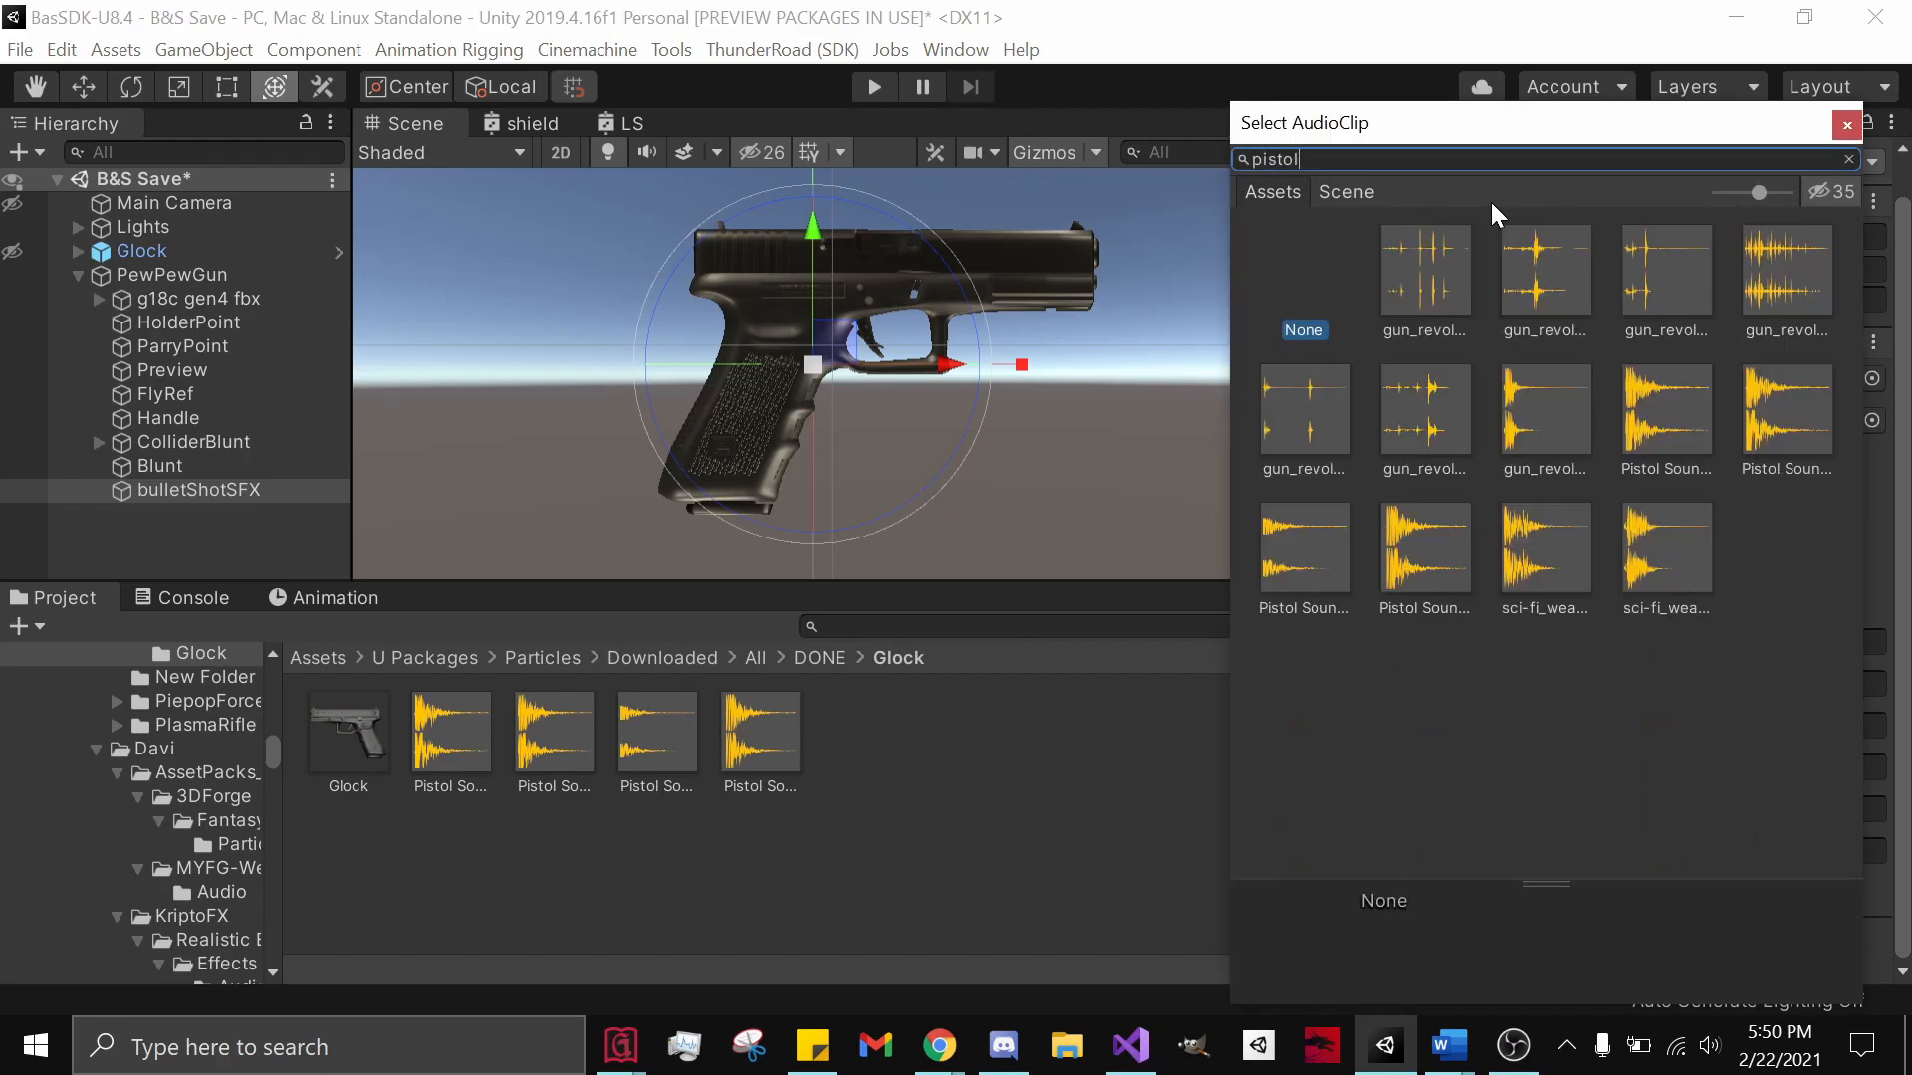
{"action": "left_click", "coordinate": [1303, 547]}
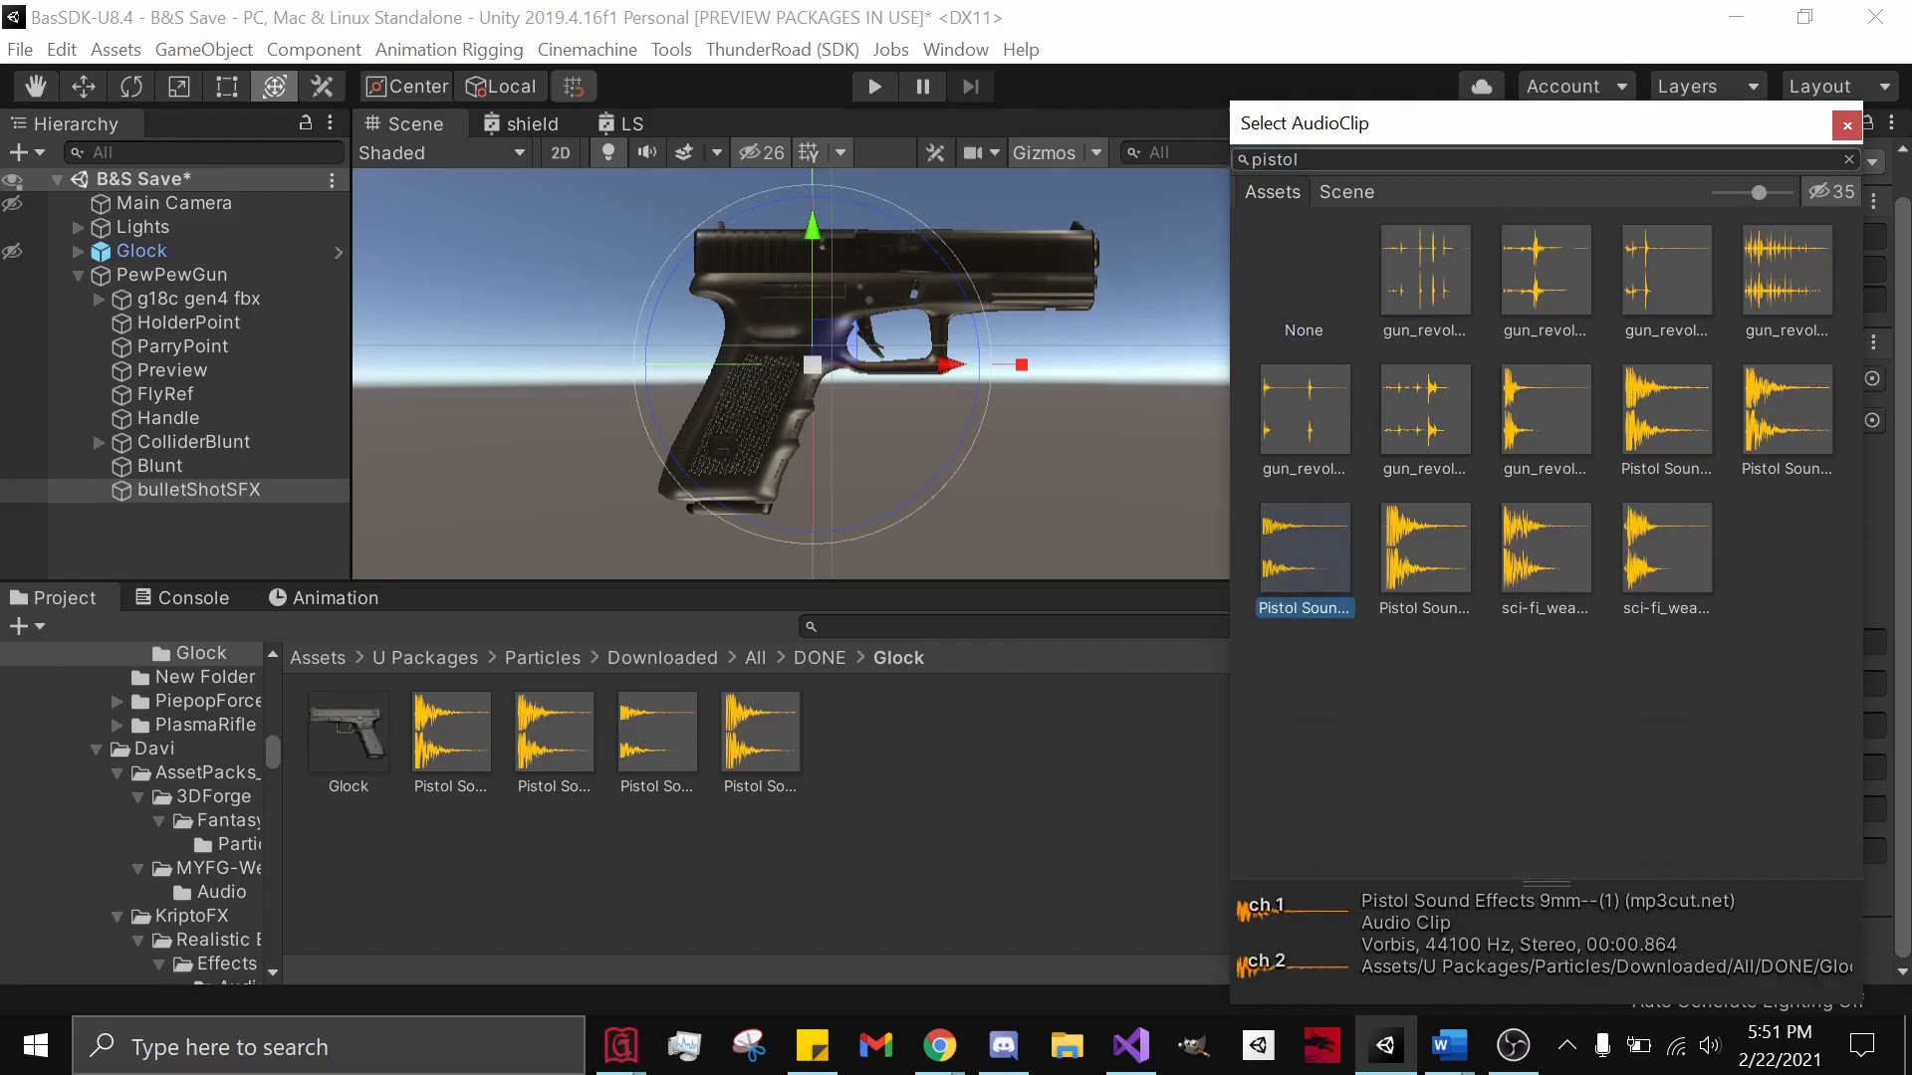
{"action": "left_click", "coordinate": [1848, 127]}
- Locate the assigned pistol sound clip in the project's Glock folder and play its preview
{"action": "left_click", "coordinate": [1719, 385]}
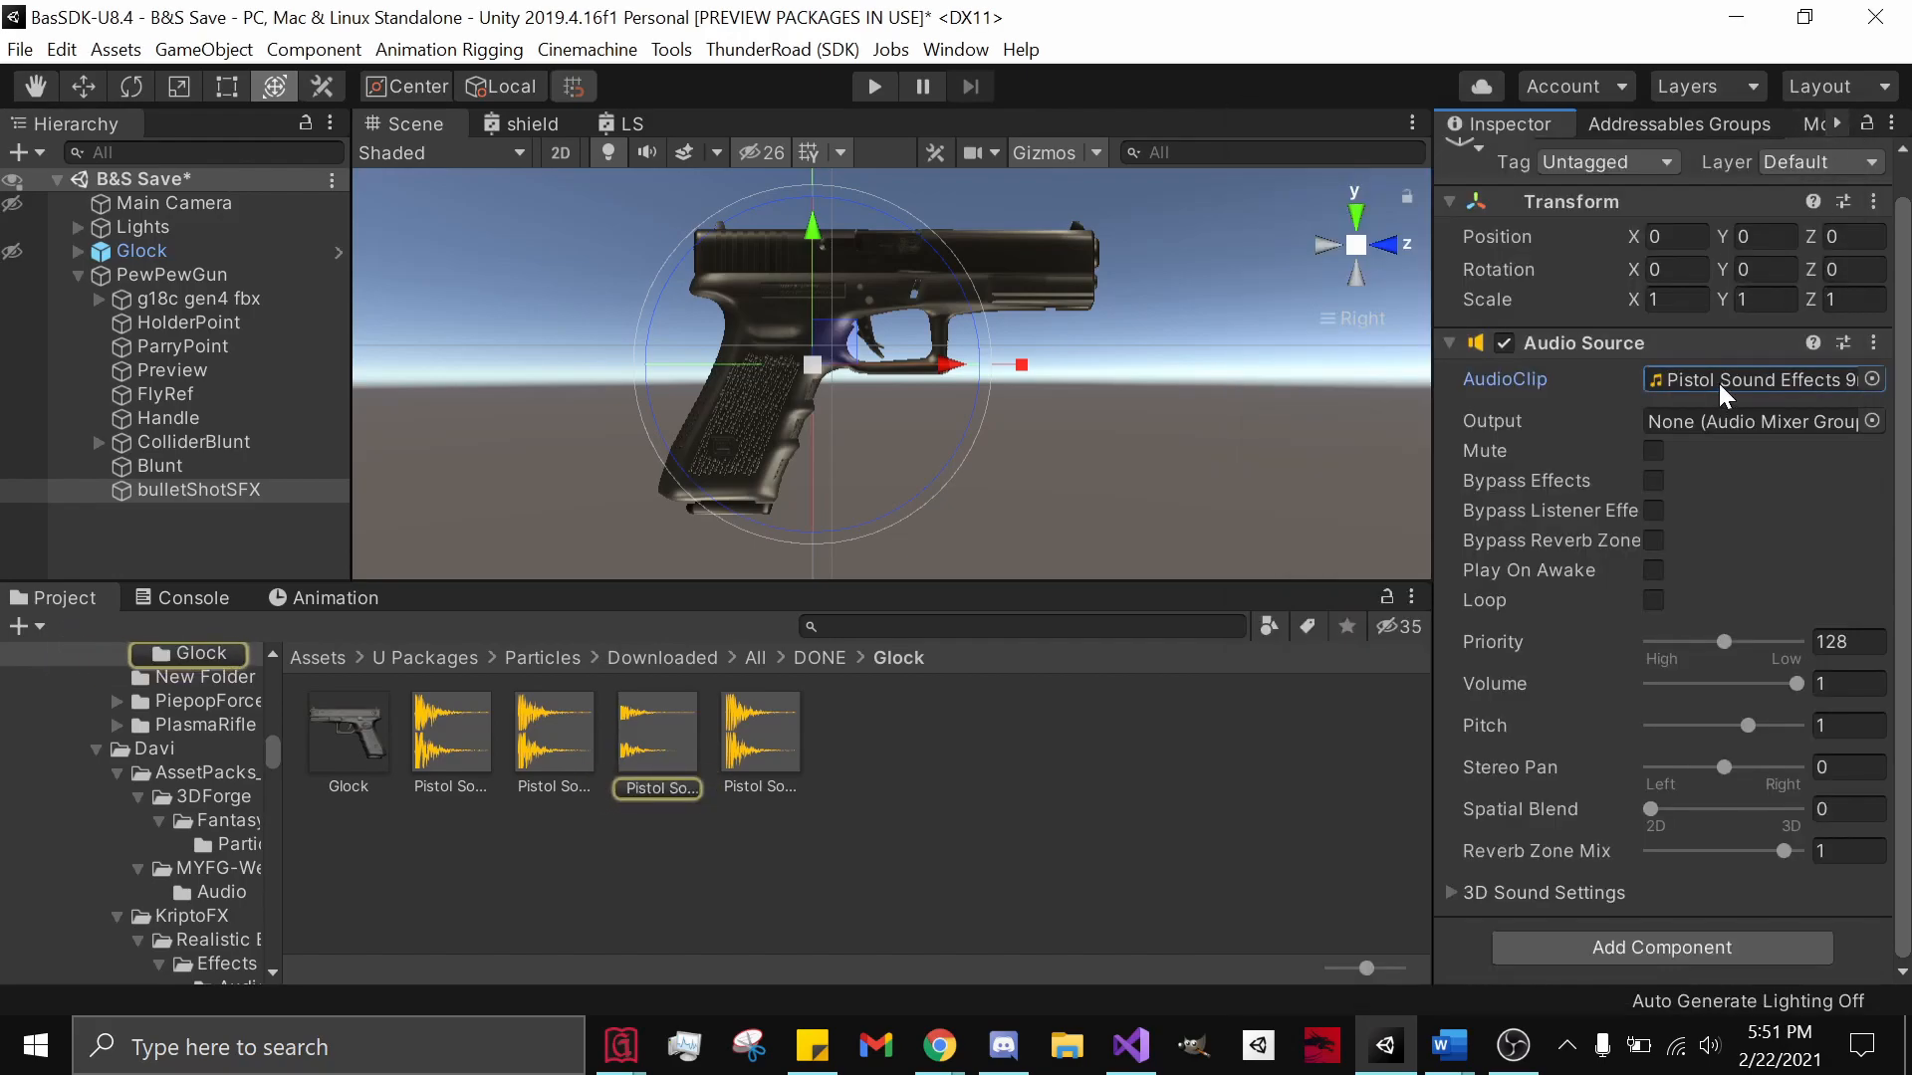
{"action": "left_click", "coordinate": [665, 727]}
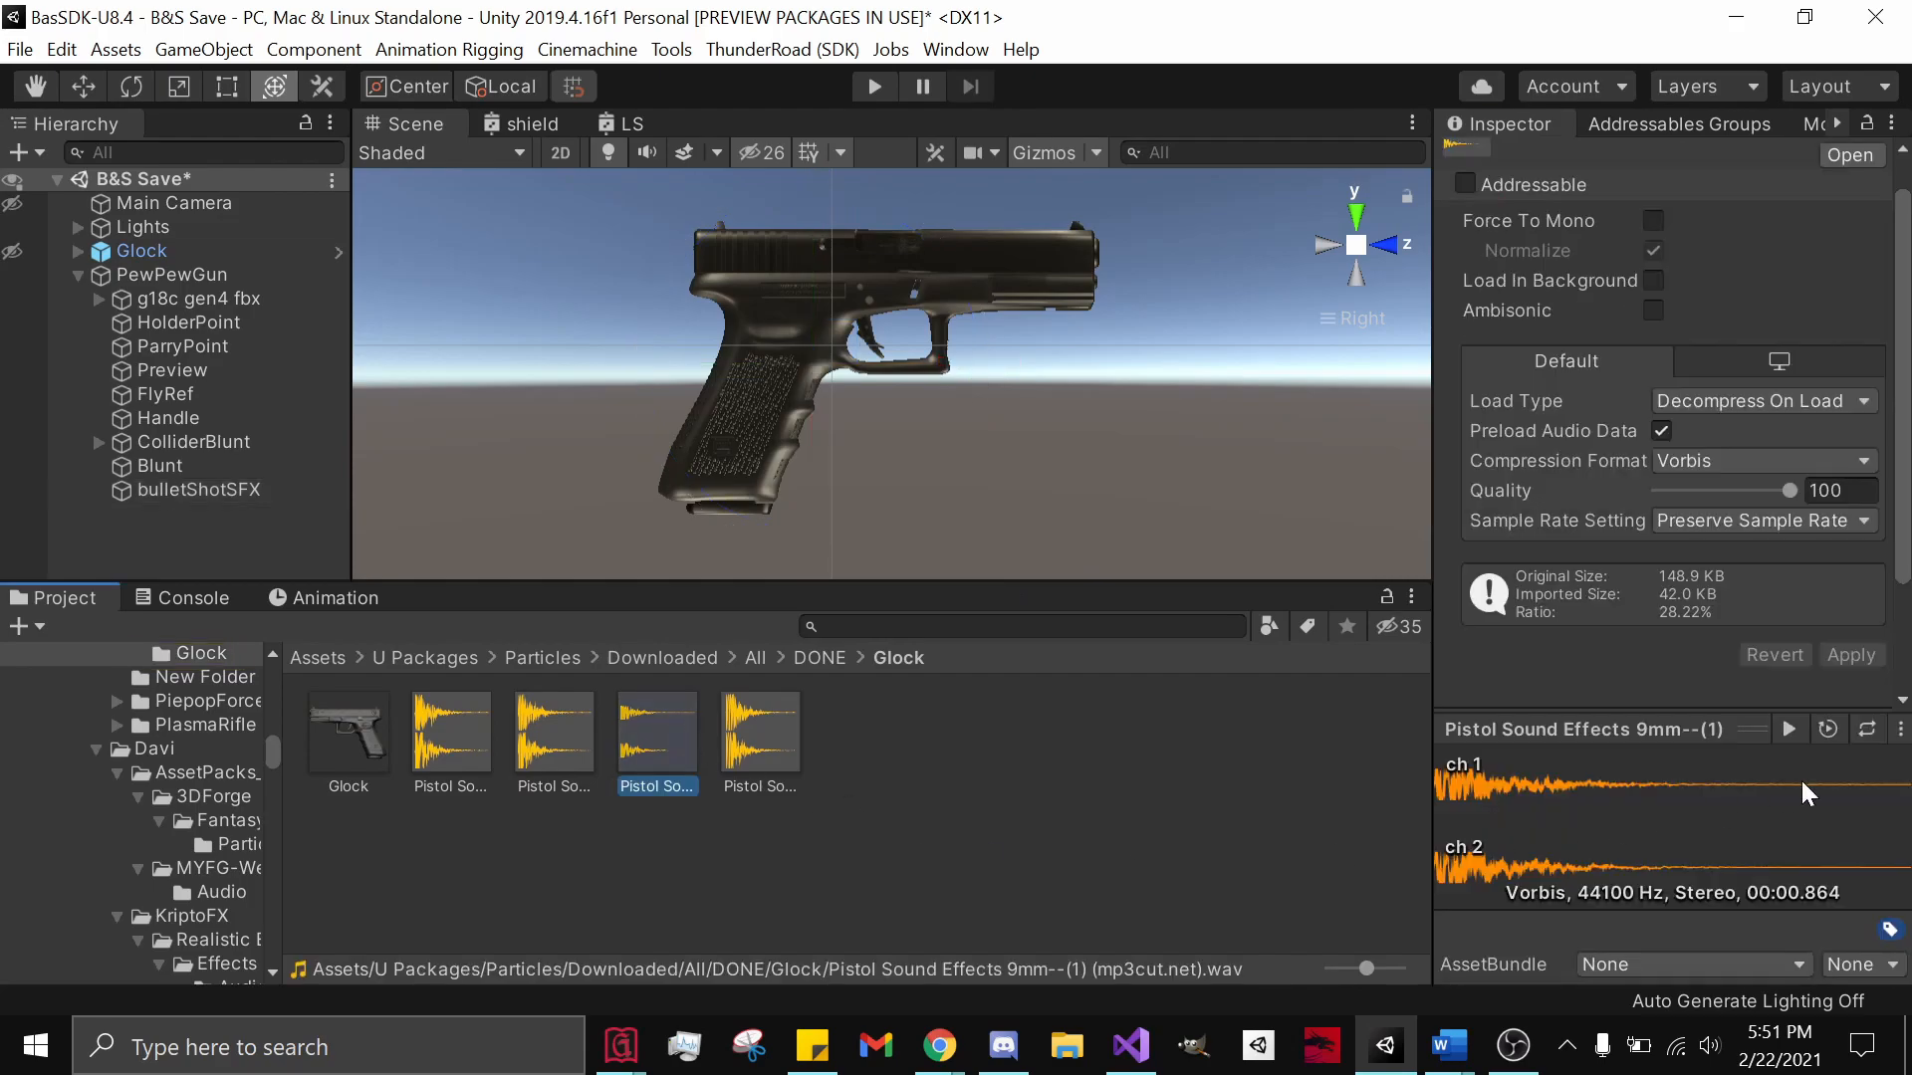
{"action": "left_click", "coordinate": [1788, 729]}
{"action": "left_click", "coordinate": [1791, 729]}
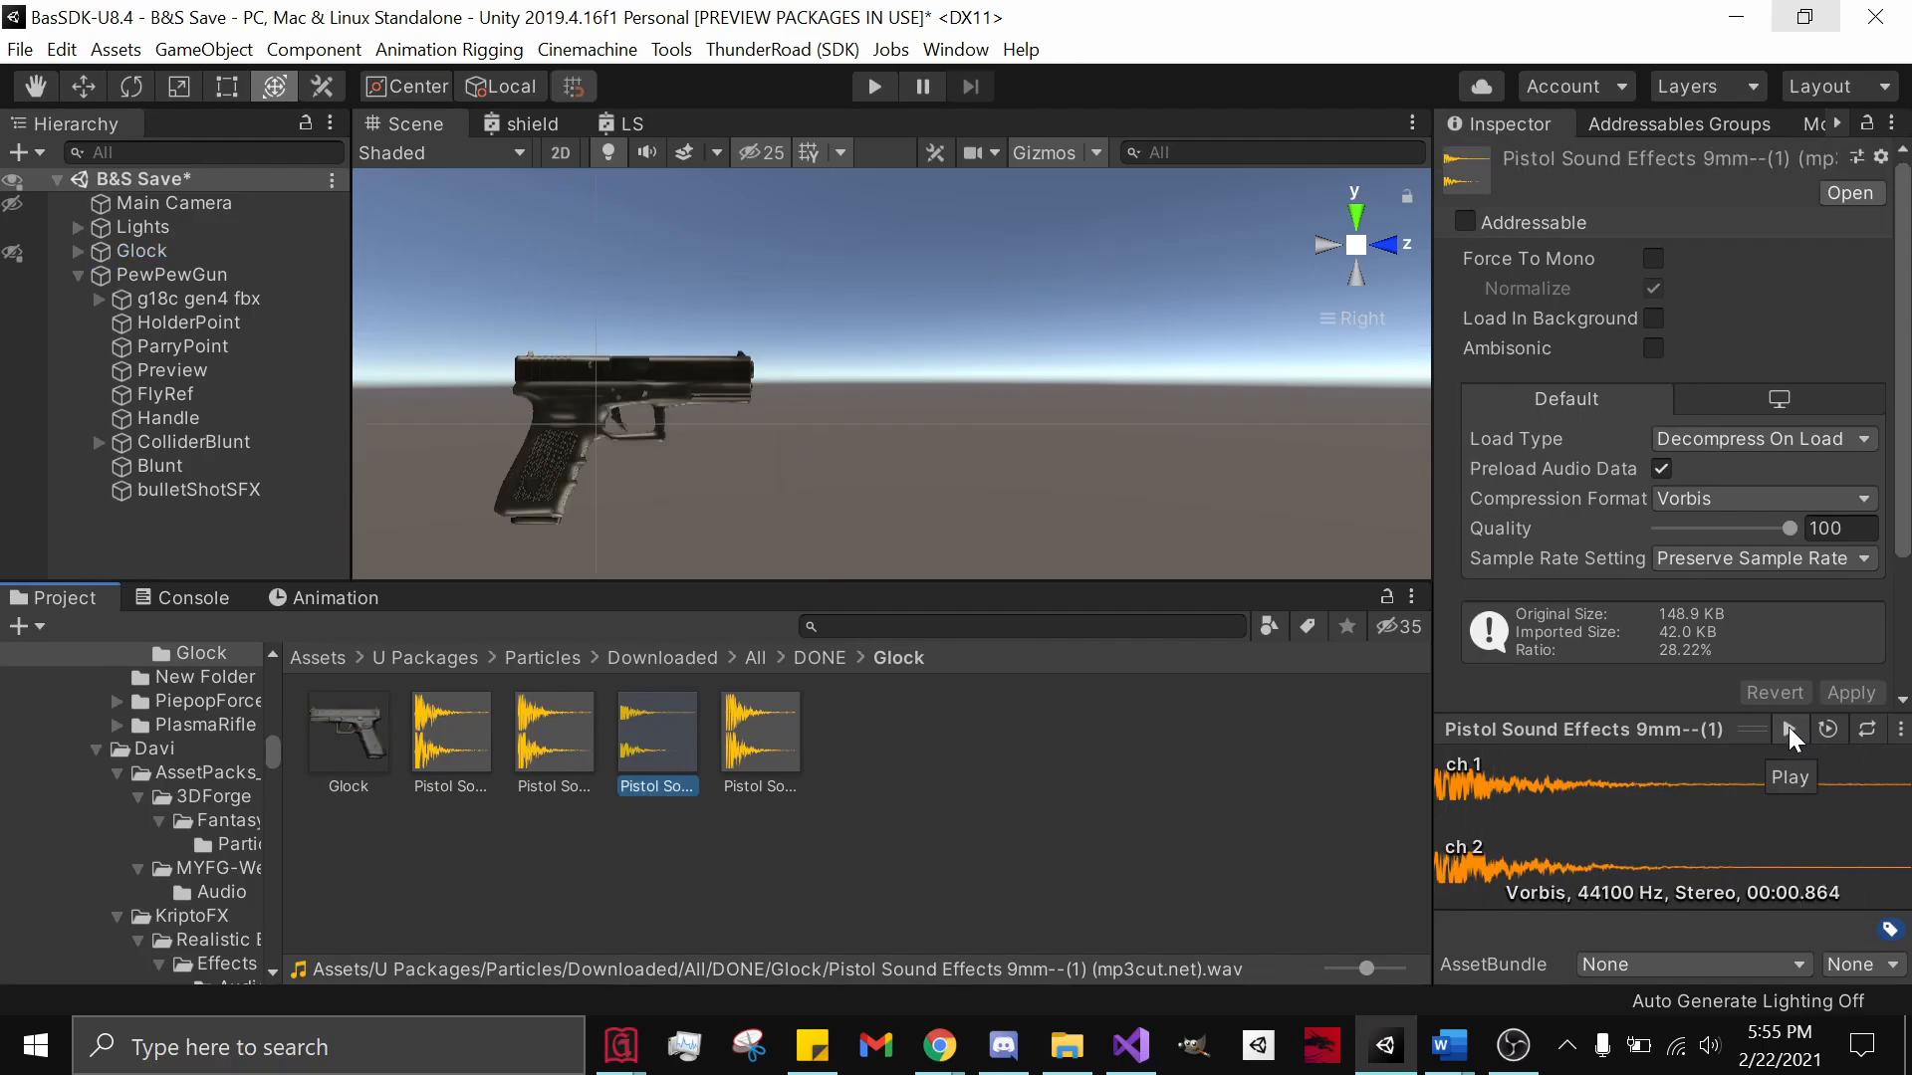
- Try adding a Particle System under PewPewGun at the gun's muzzle, aimed forward, and delete it again
{"action": "left_click", "coordinate": [320, 289]}
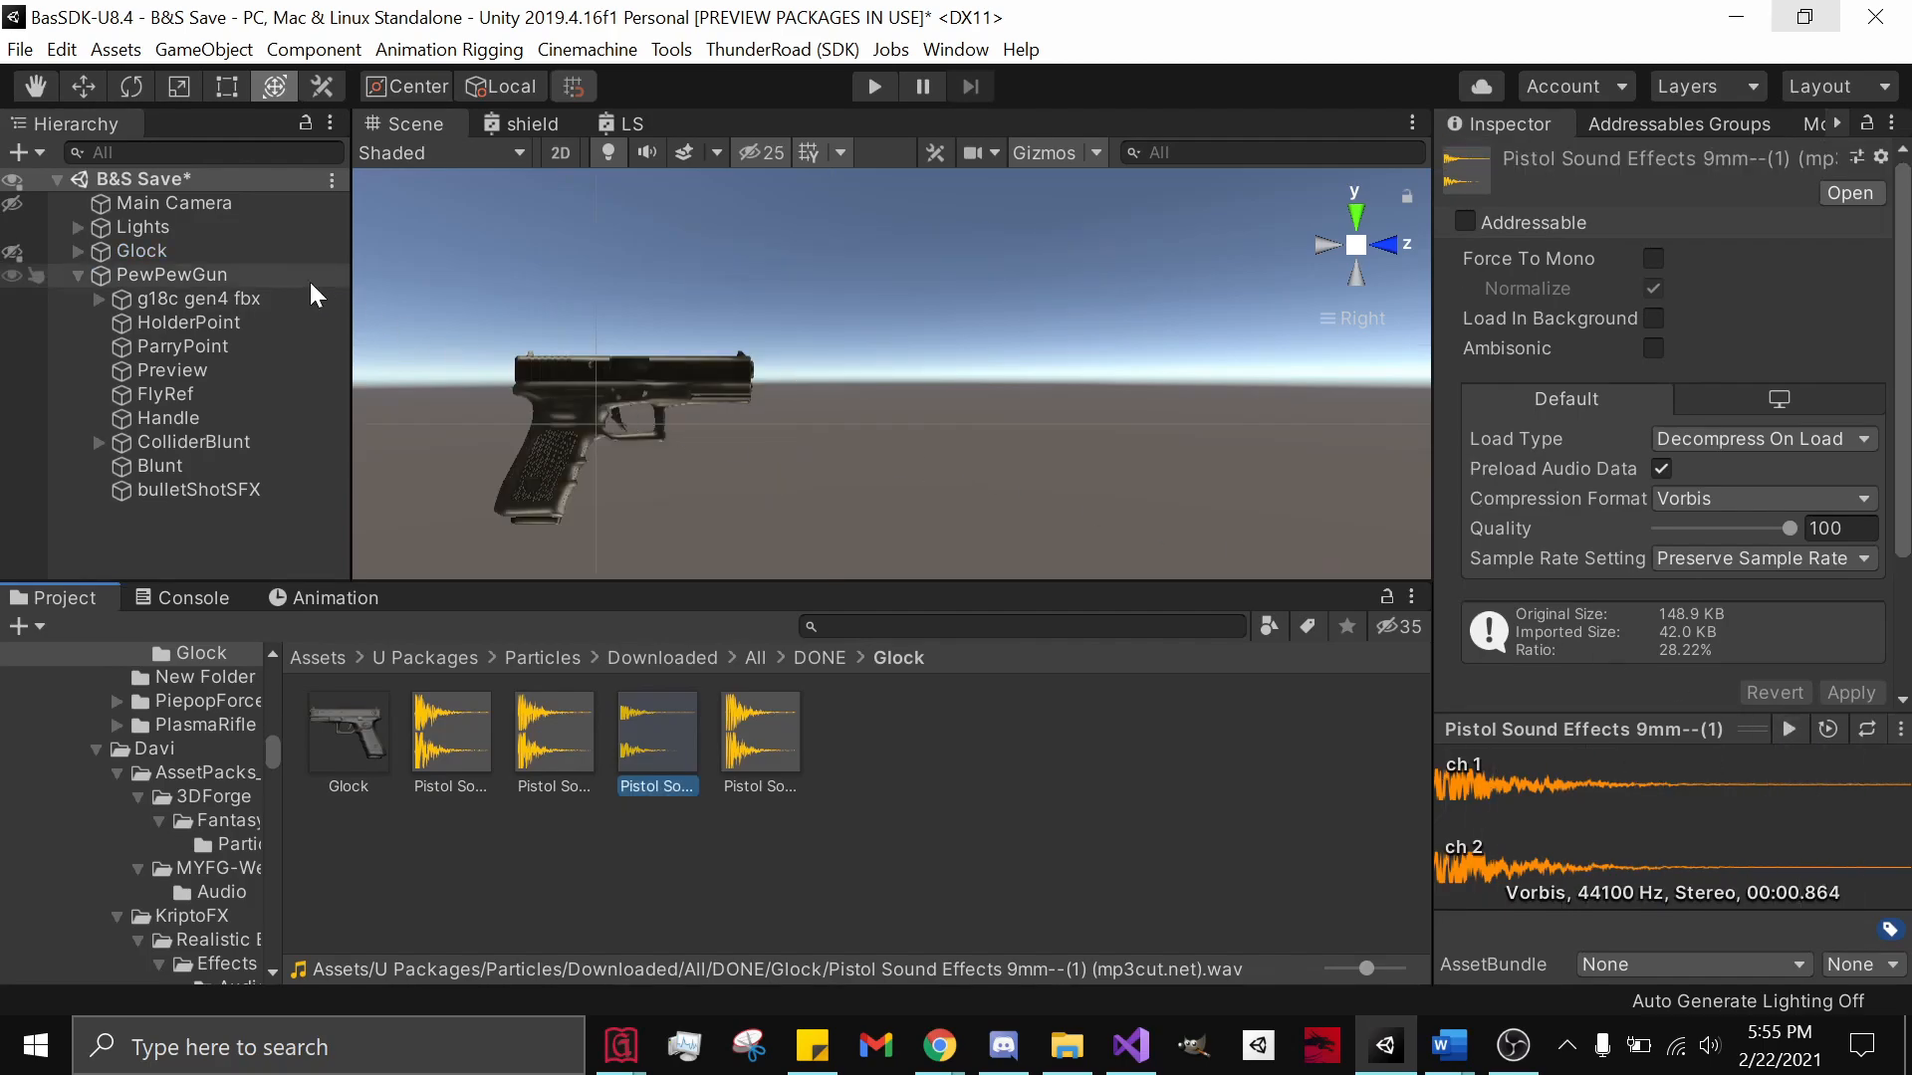
{"action": "right_click", "coordinate": [241, 285]}
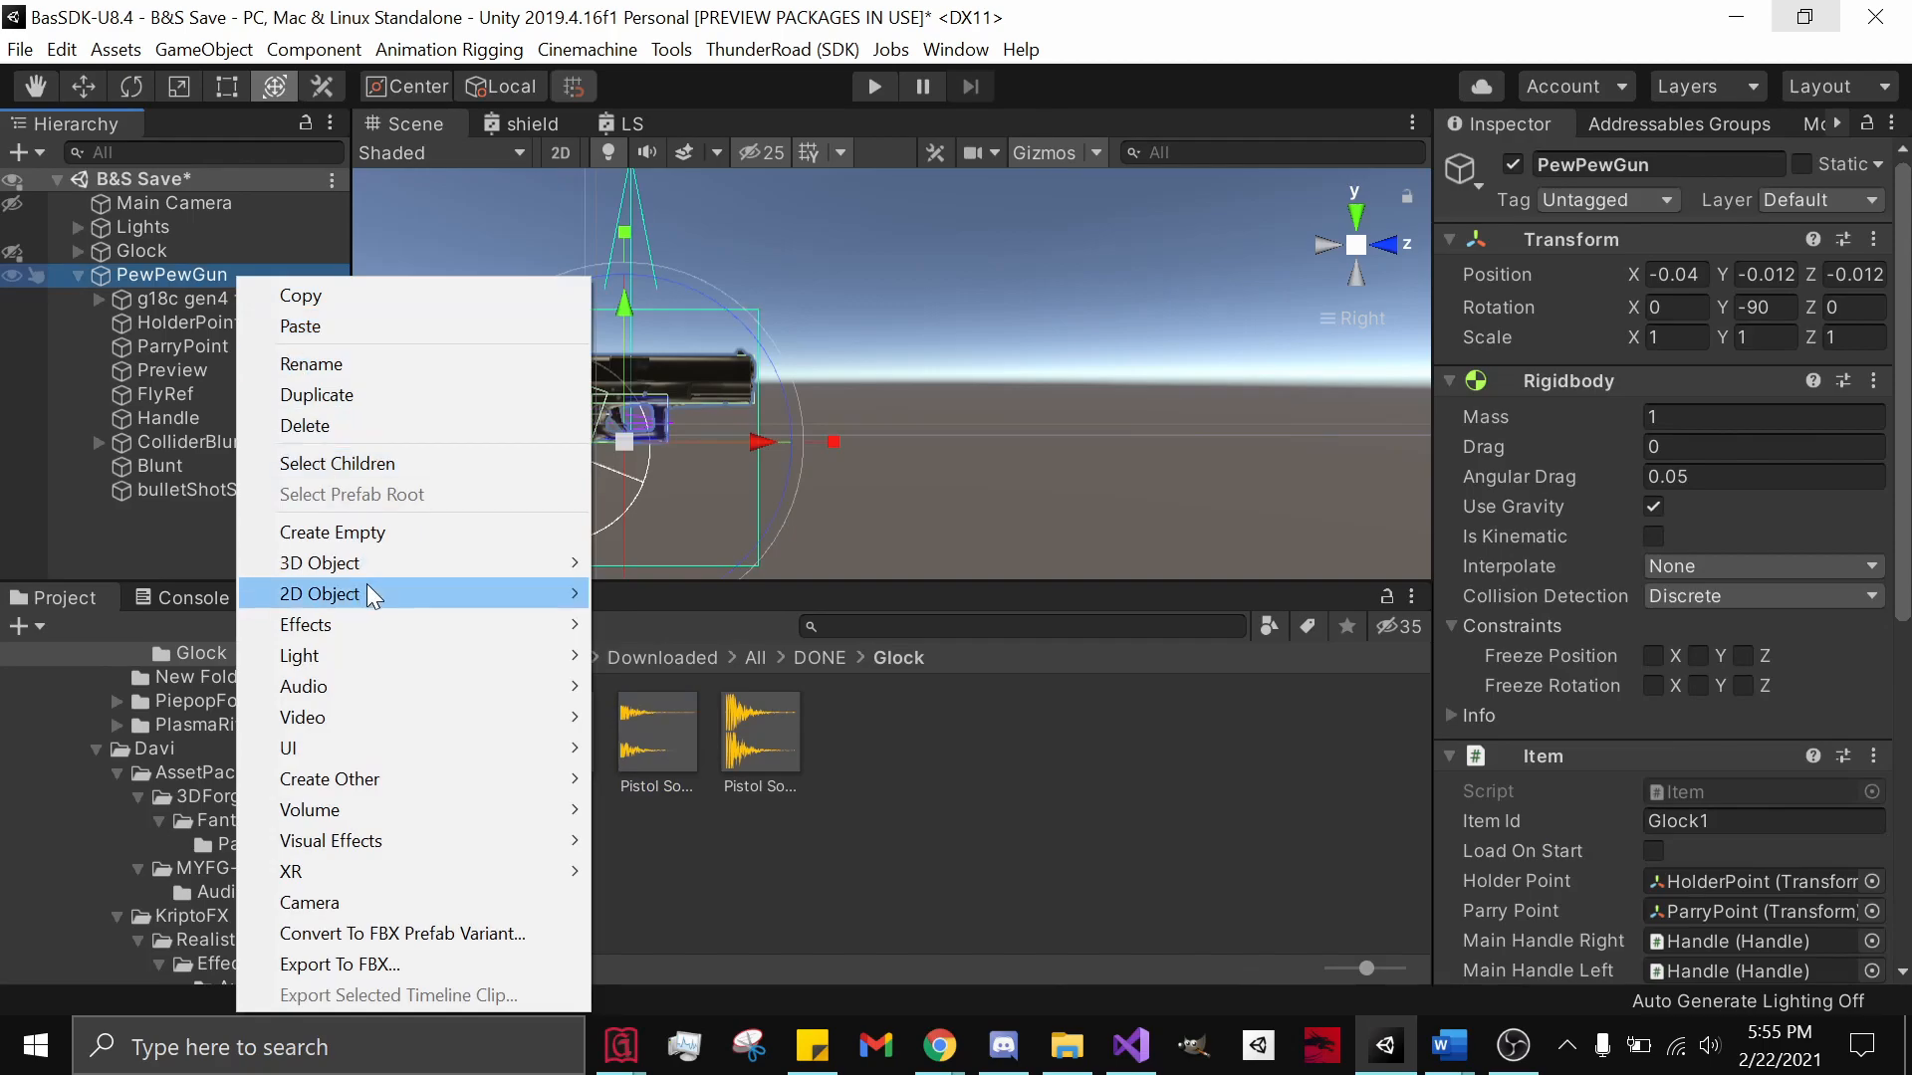
{"action": "mouse_move", "coordinate": [417, 628]}
{"action": "left_click", "coordinate": [637, 626]}
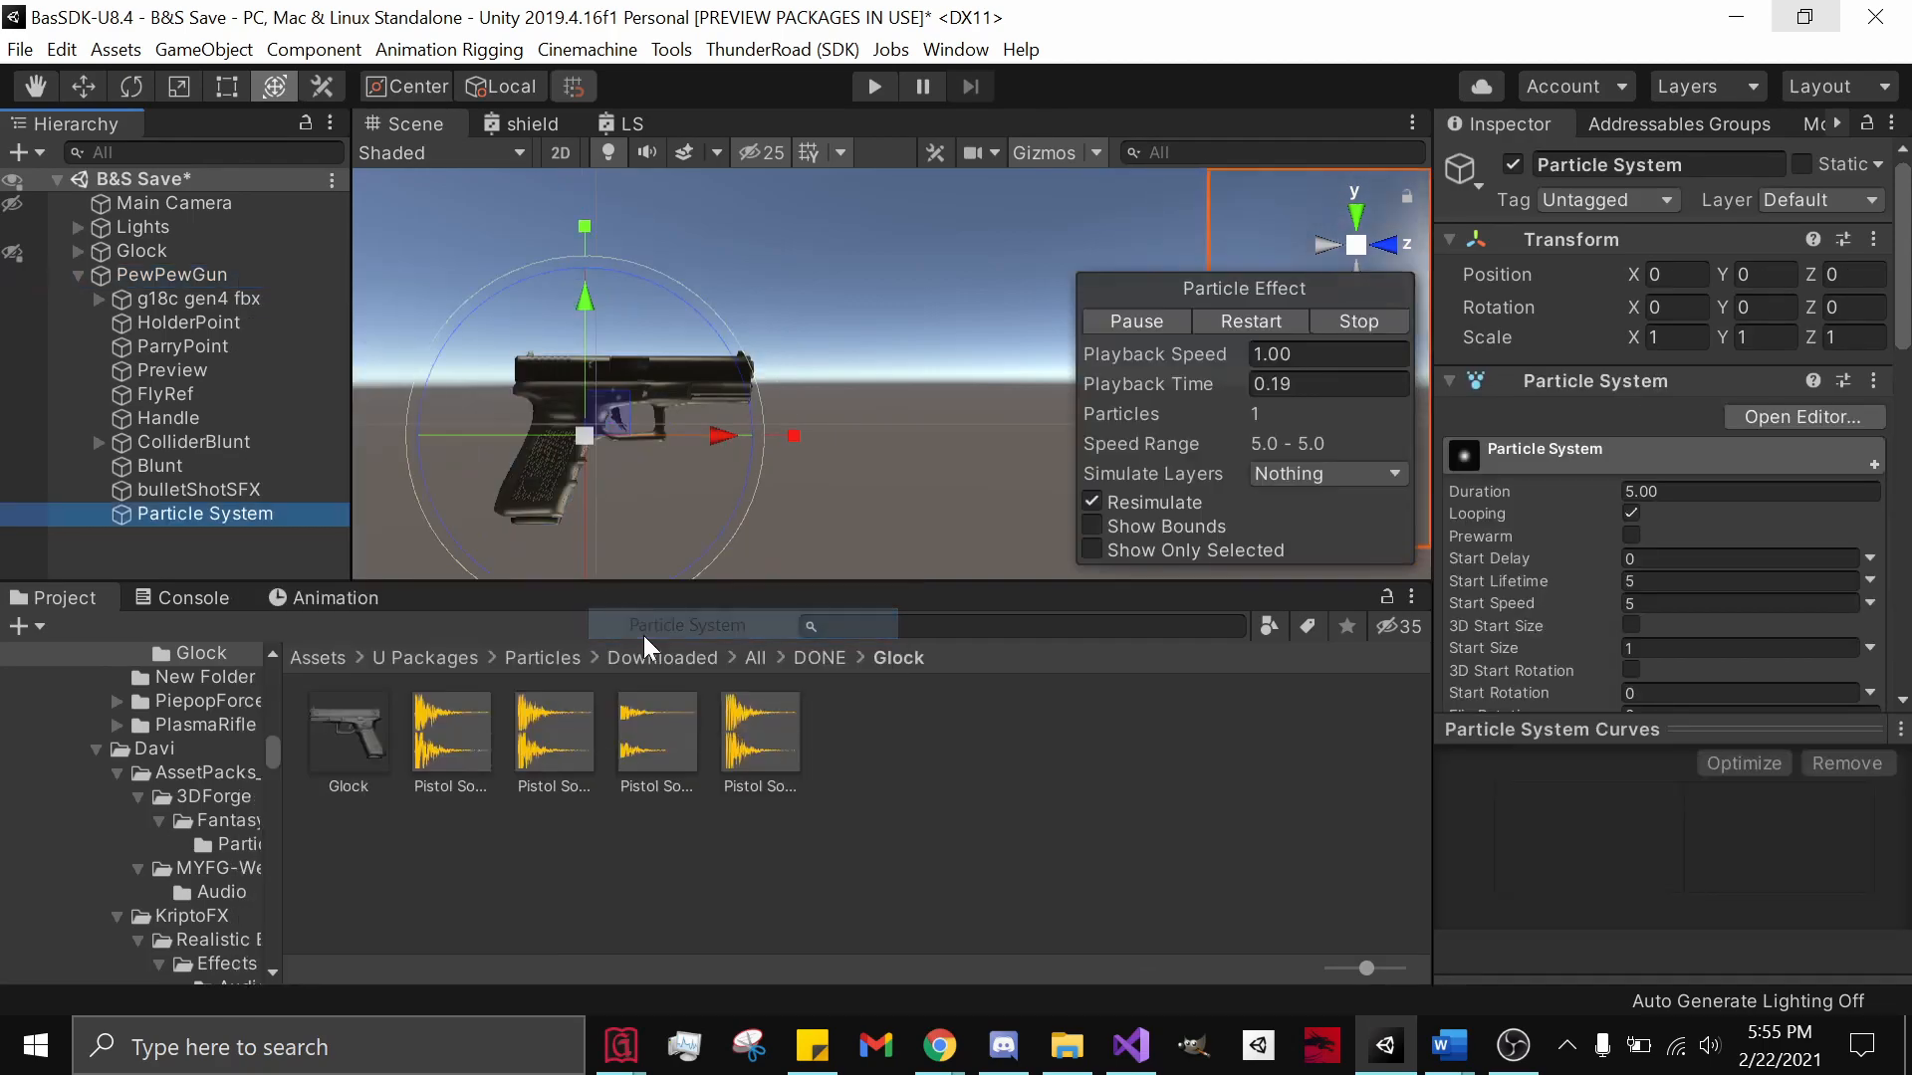
{"action": "left_click_drag", "start_coordinate": [604, 461], "coordinate": [793, 375]}
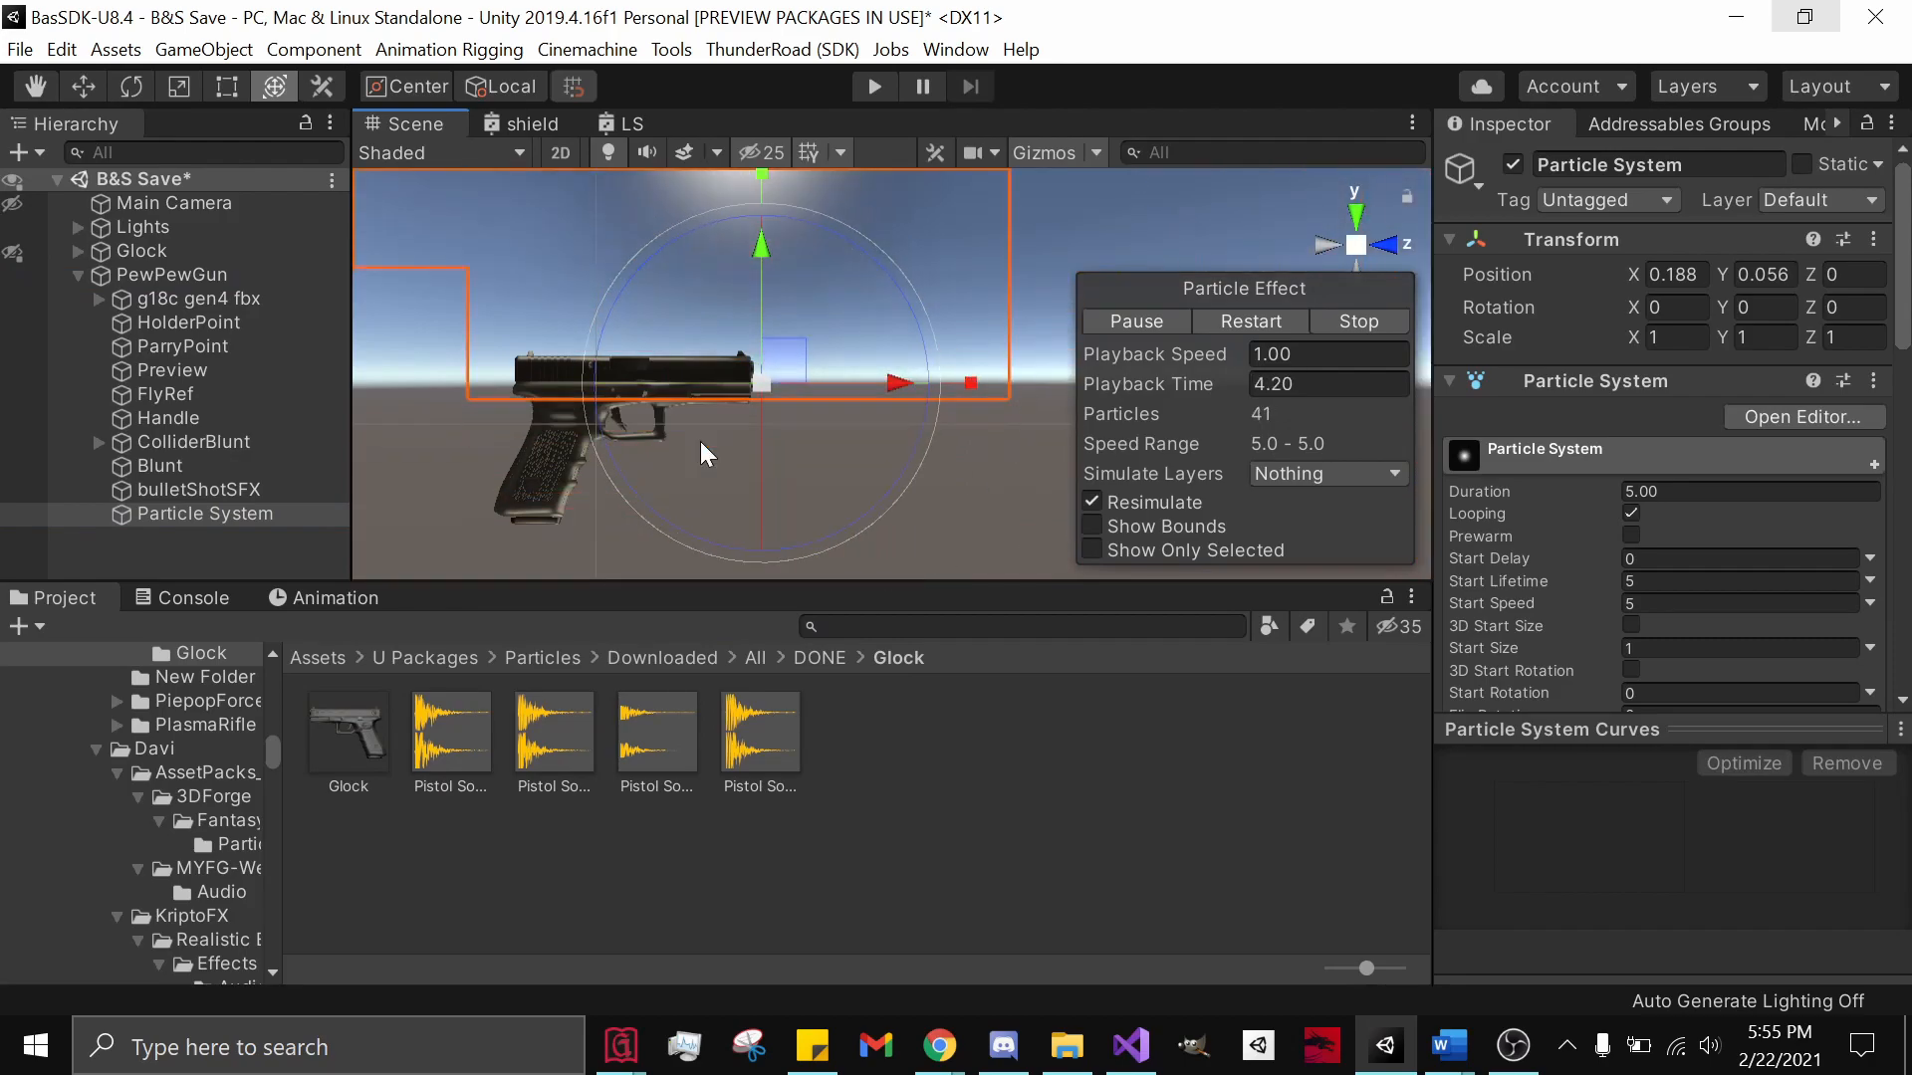
{"action": "right_click_drag", "start_coordinate": [772, 260], "coordinate": [666, 324]}
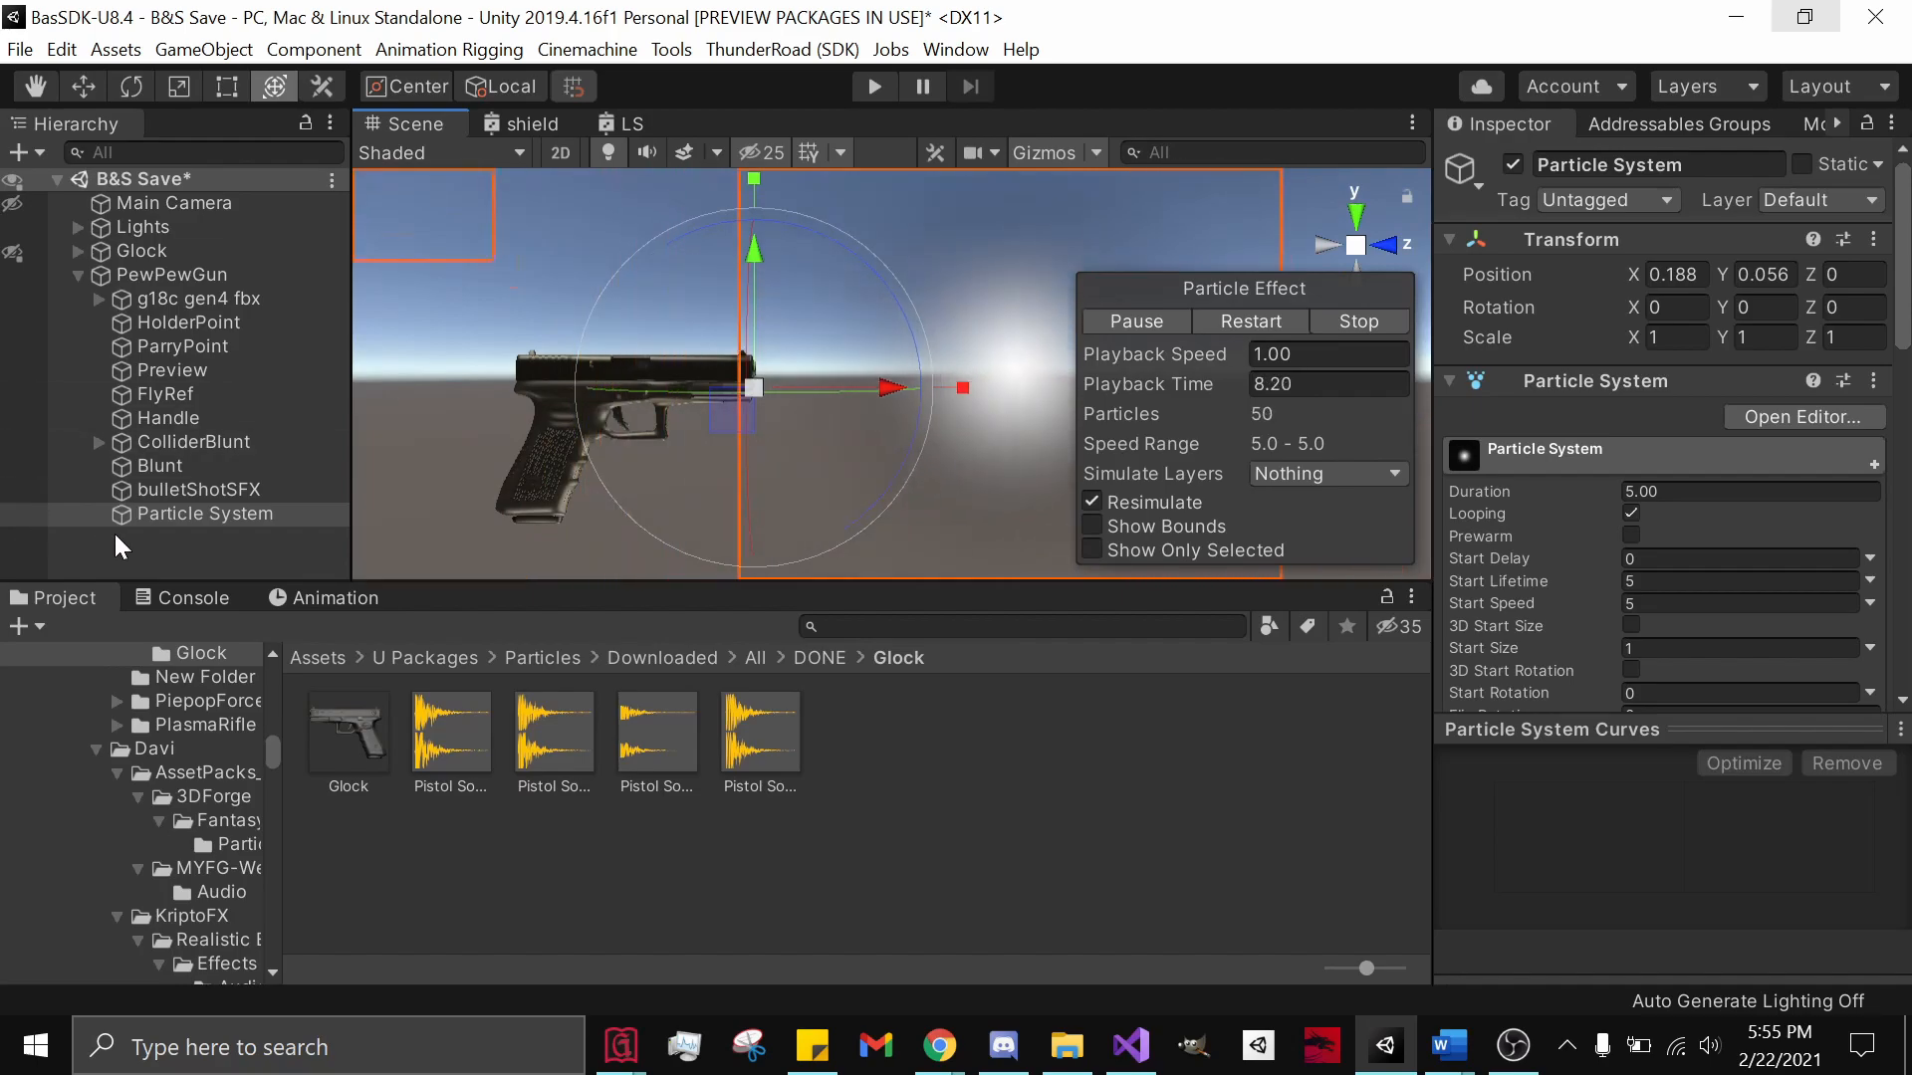
{"action": "right_click", "coordinate": [151, 518]}
{"action": "left_click", "coordinate": [205, 428]}
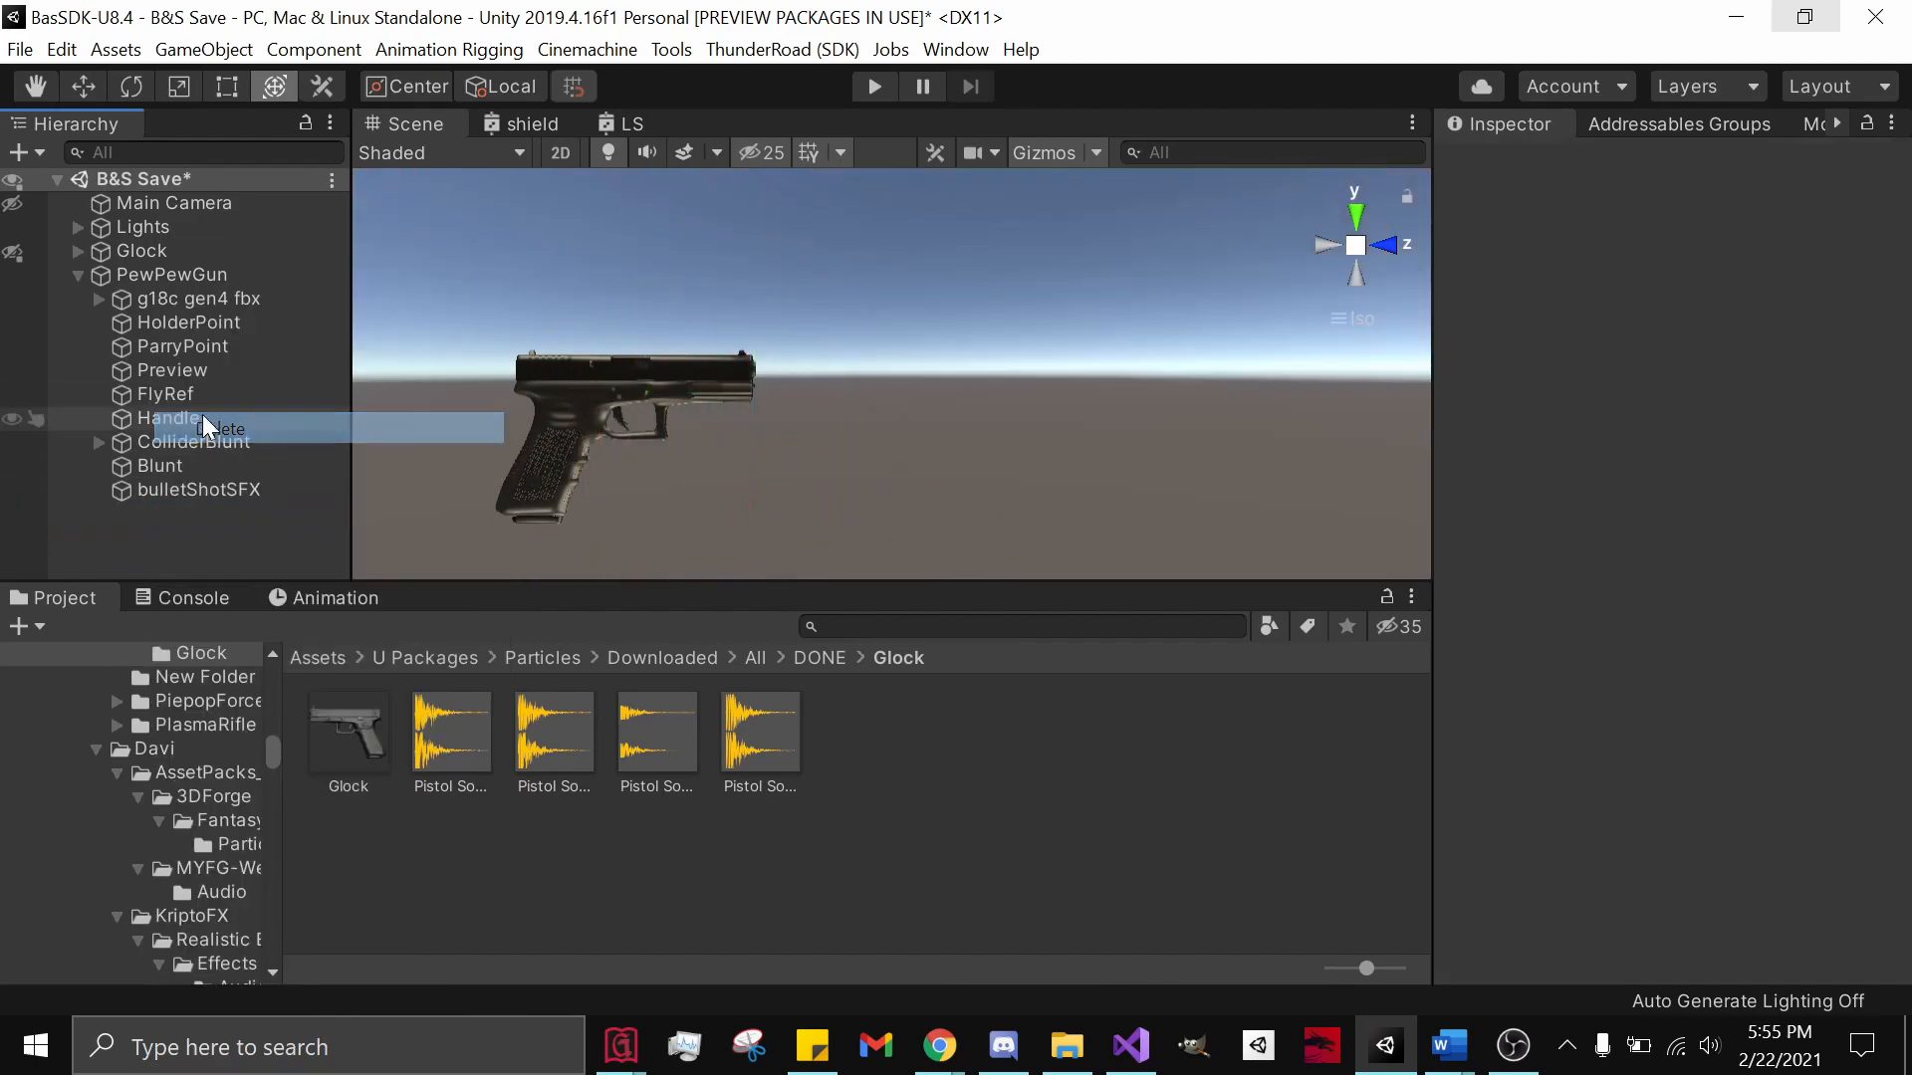
- Move the existing bulletShotVFX particle object from the Glock object into PewPewGun, below bulletShotSFX
{"action": "left_click", "coordinate": [79, 250]}
{"action": "scroll", "coordinate": [195, 402], "scroll_direction": "down", "scroll_amount": 3}
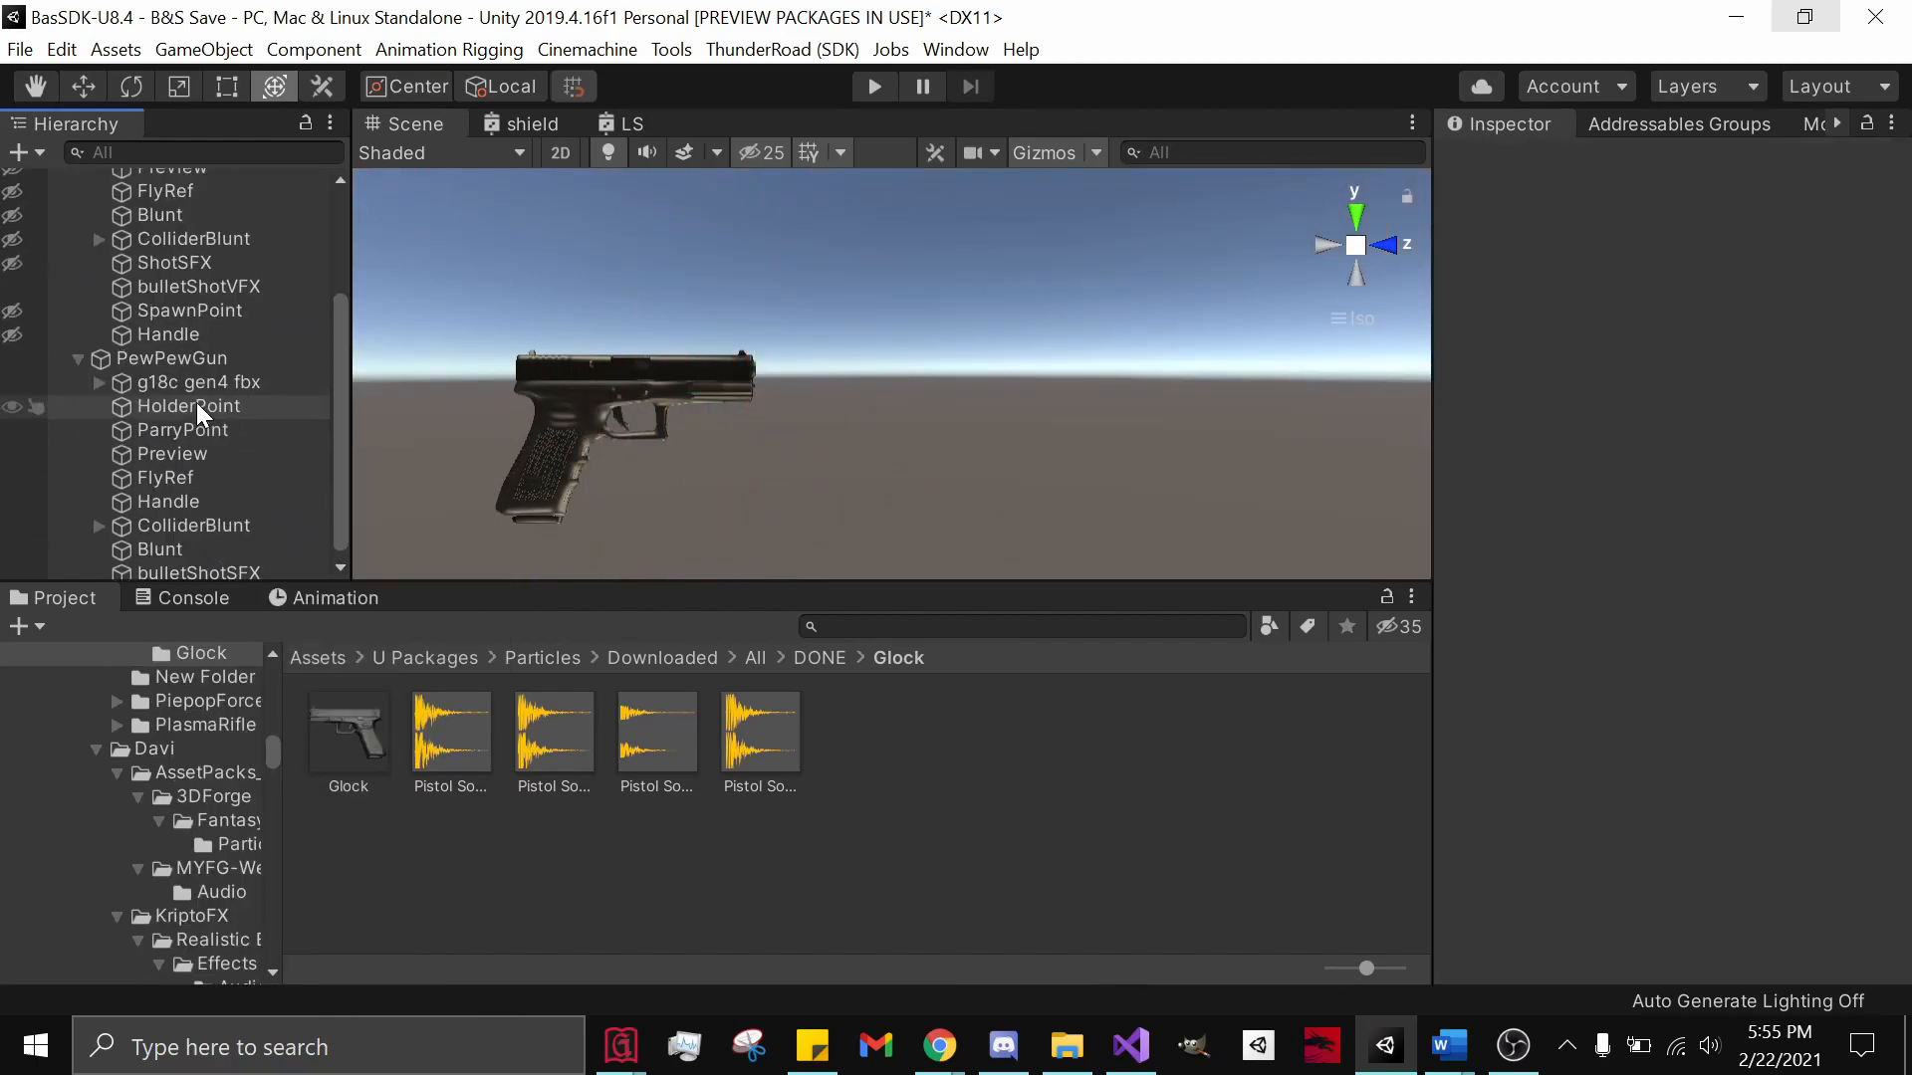
{"action": "left_click", "coordinate": [237, 289]}
{"action": "left_click_drag", "start_coordinate": [237, 291], "coordinate": [223, 571]}
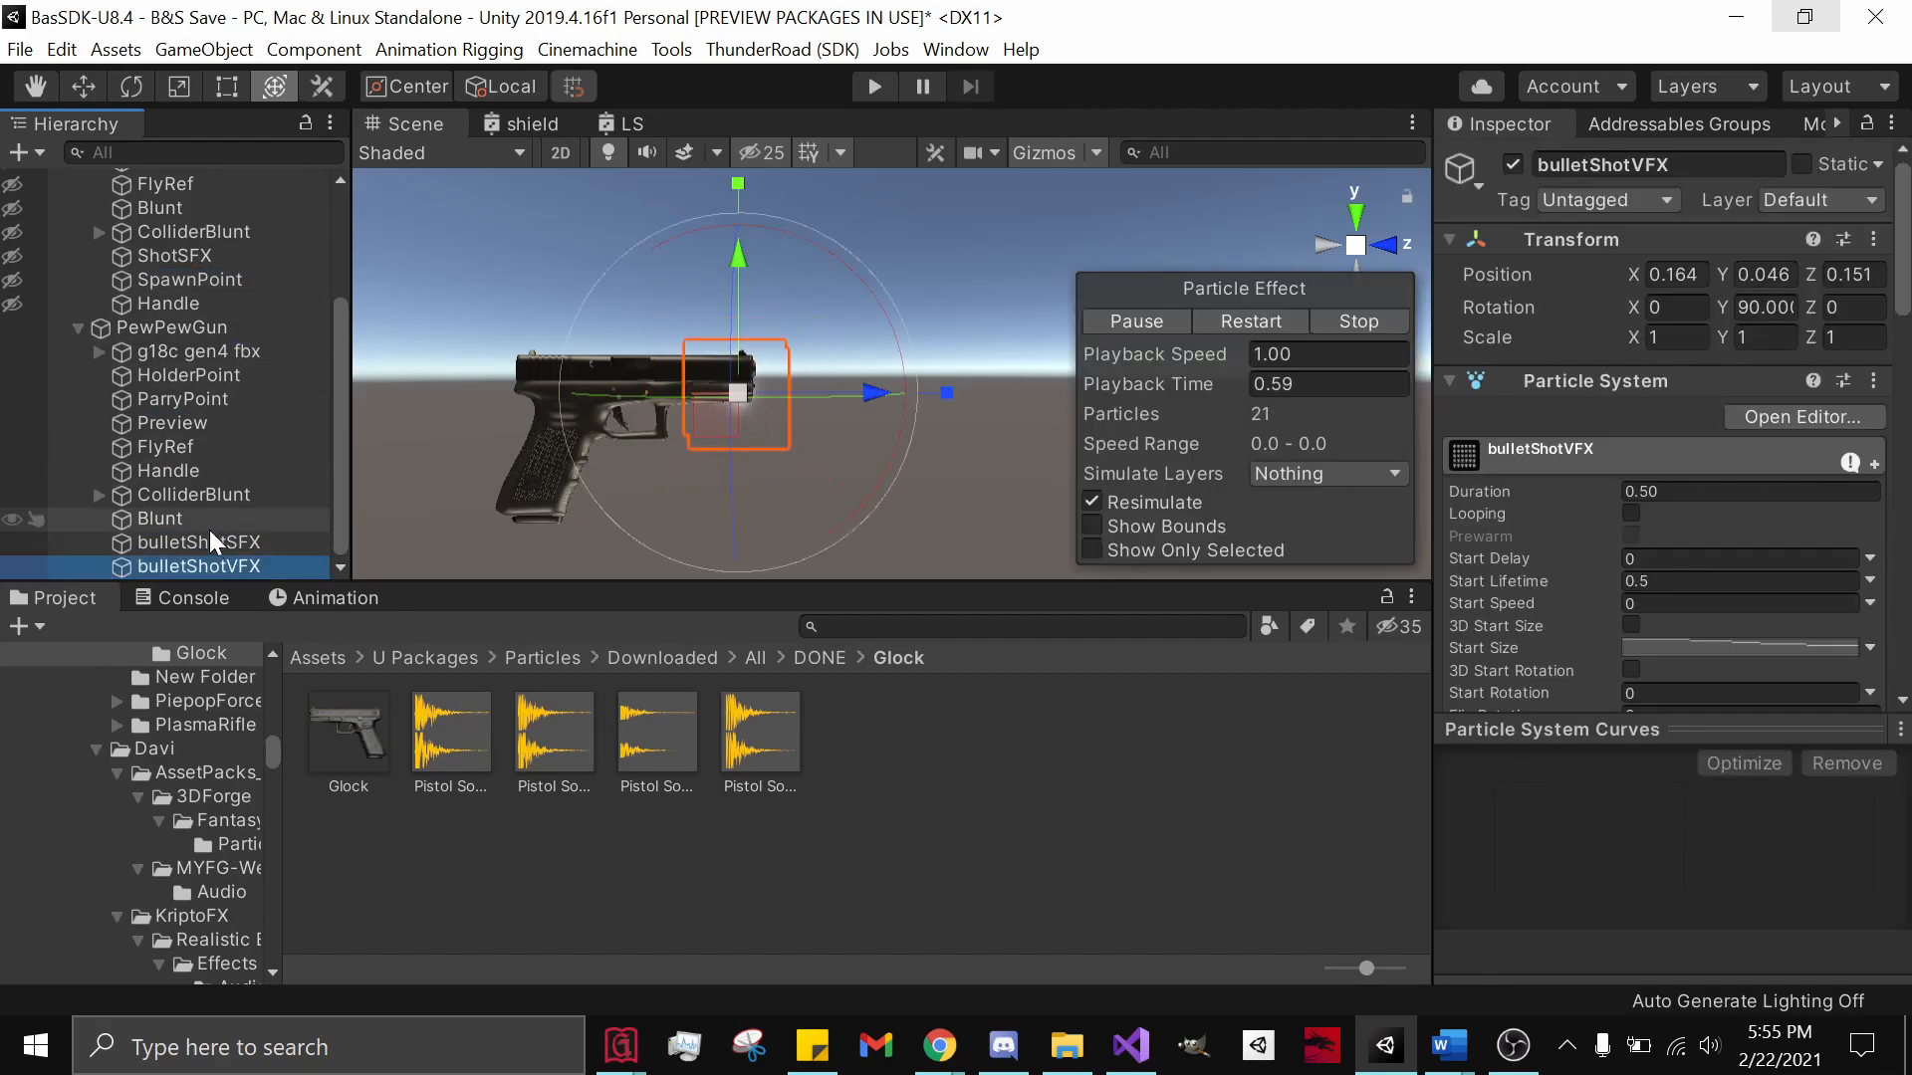
- Move bulletShotVFX to the gun's muzzle at about X 0.19, Y 0.06, and replay its particle effect
{"action": "left_click_drag", "start_coordinate": [711, 440], "coordinate": [735, 427]}
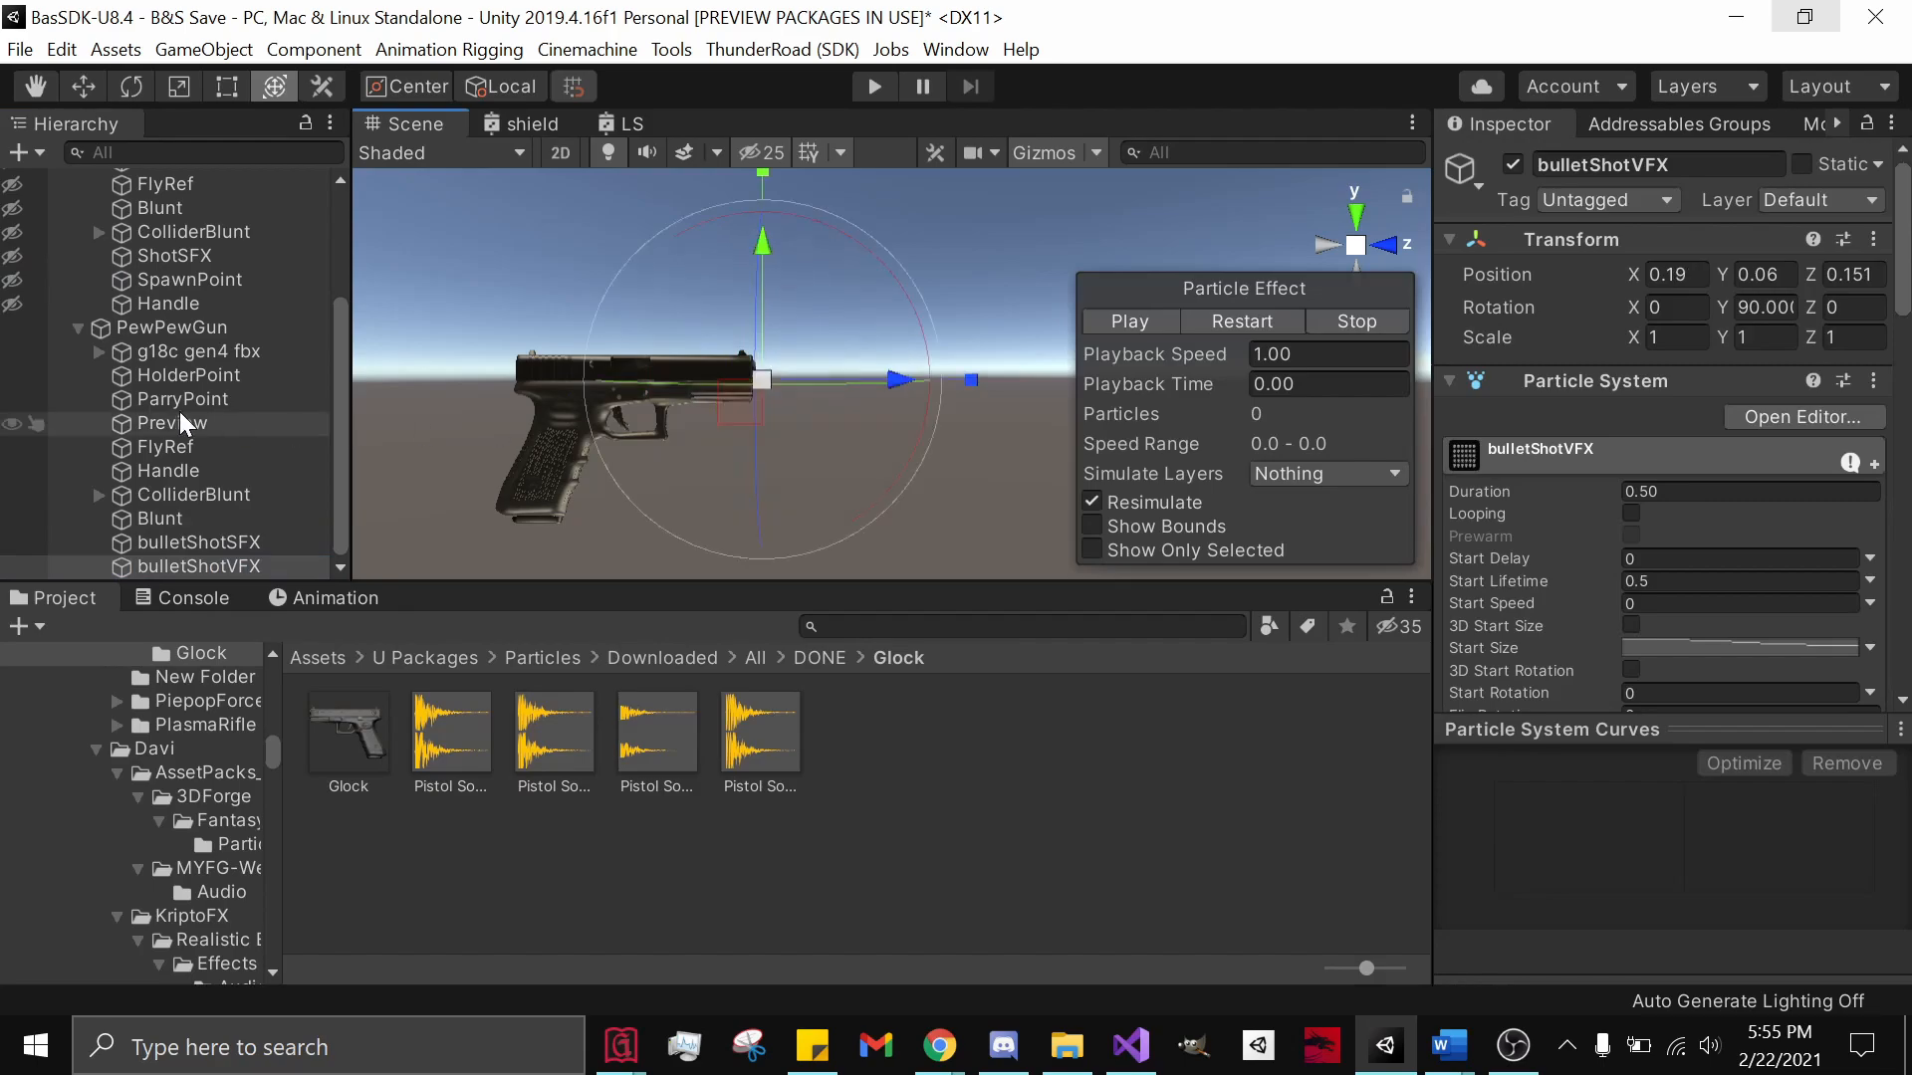
{"action": "scroll", "coordinate": [184, 411], "scroll_direction": "up", "scroll_amount": 3}
{"action": "left_click", "coordinate": [78, 252]}
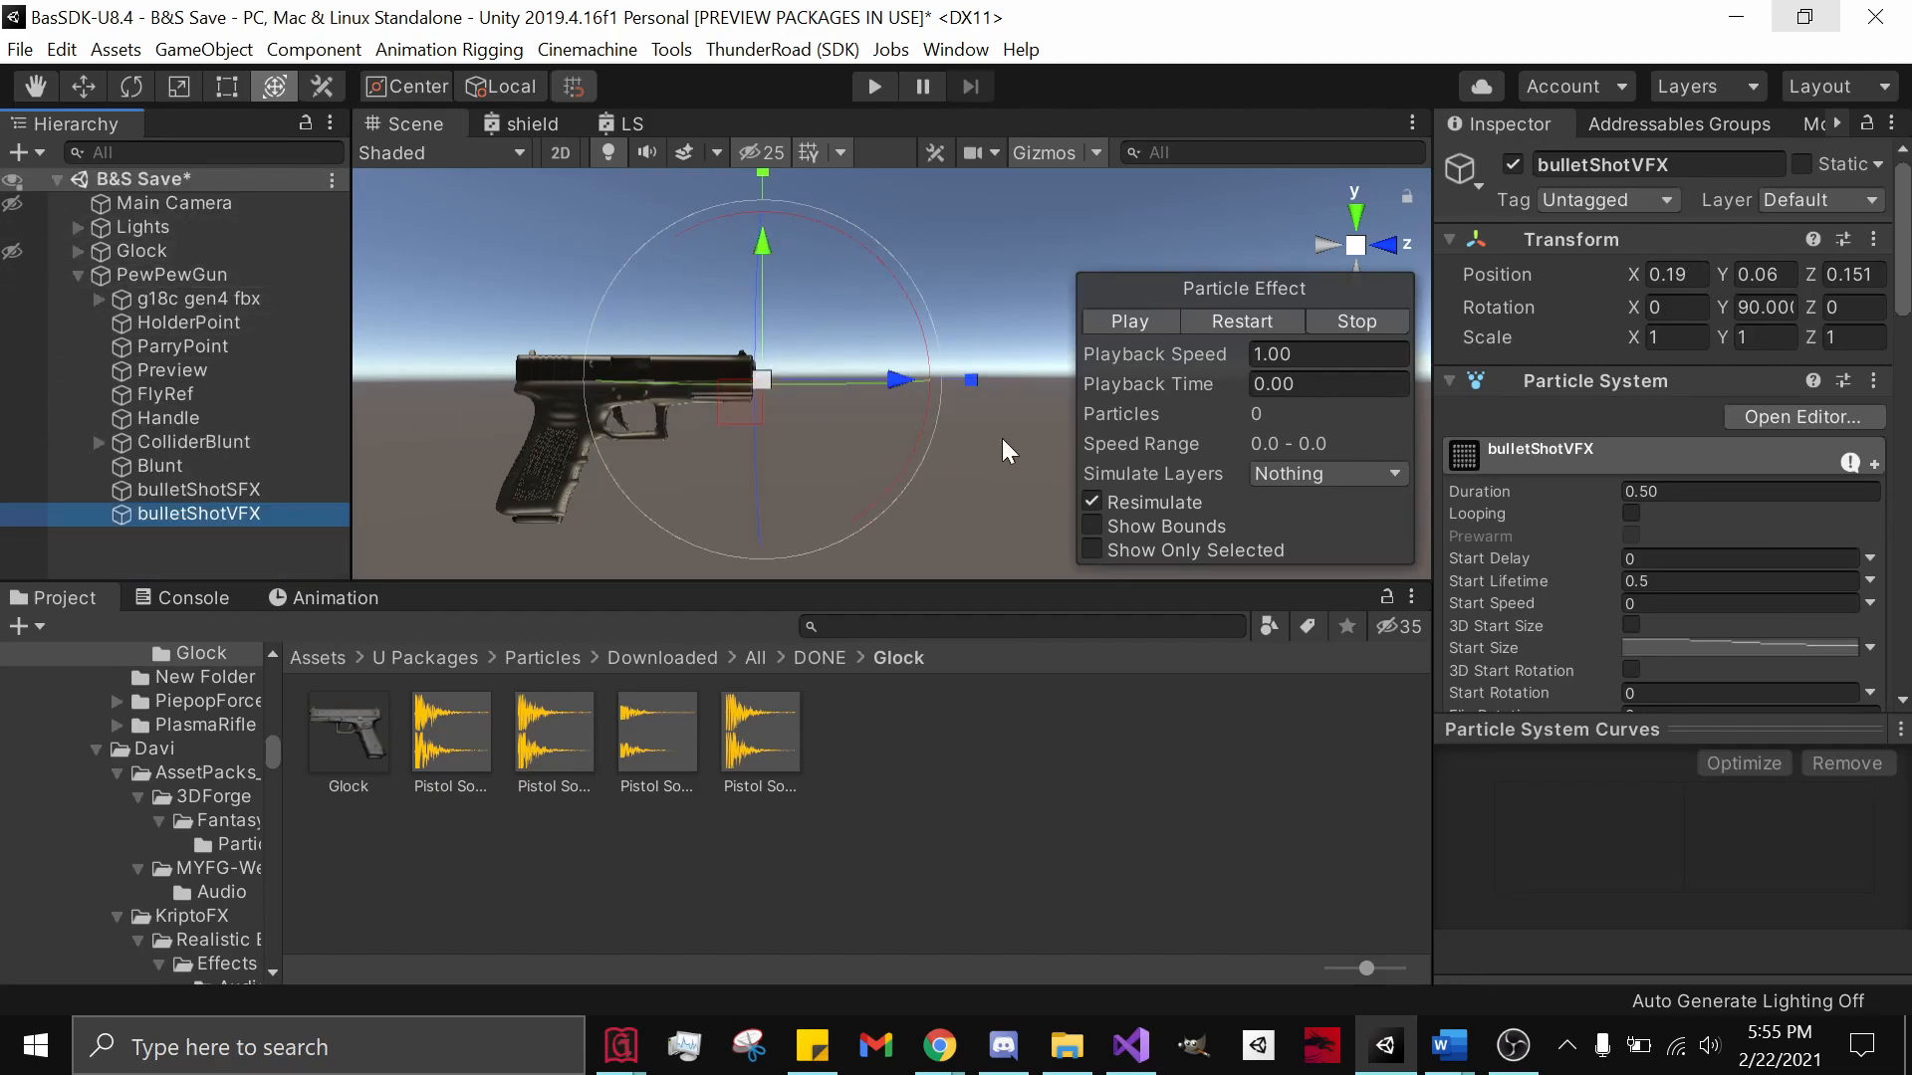
{"action": "mouse_move", "coordinate": [863, 420]}
{"action": "left_mouse_down", "text": "alt"}
{"action": "mouse_move", "coordinate": [840, 401]}
{"action": "mouse_move", "coordinate": [867, 403]}
{"action": "left_mouse_up", "text": "alt"}
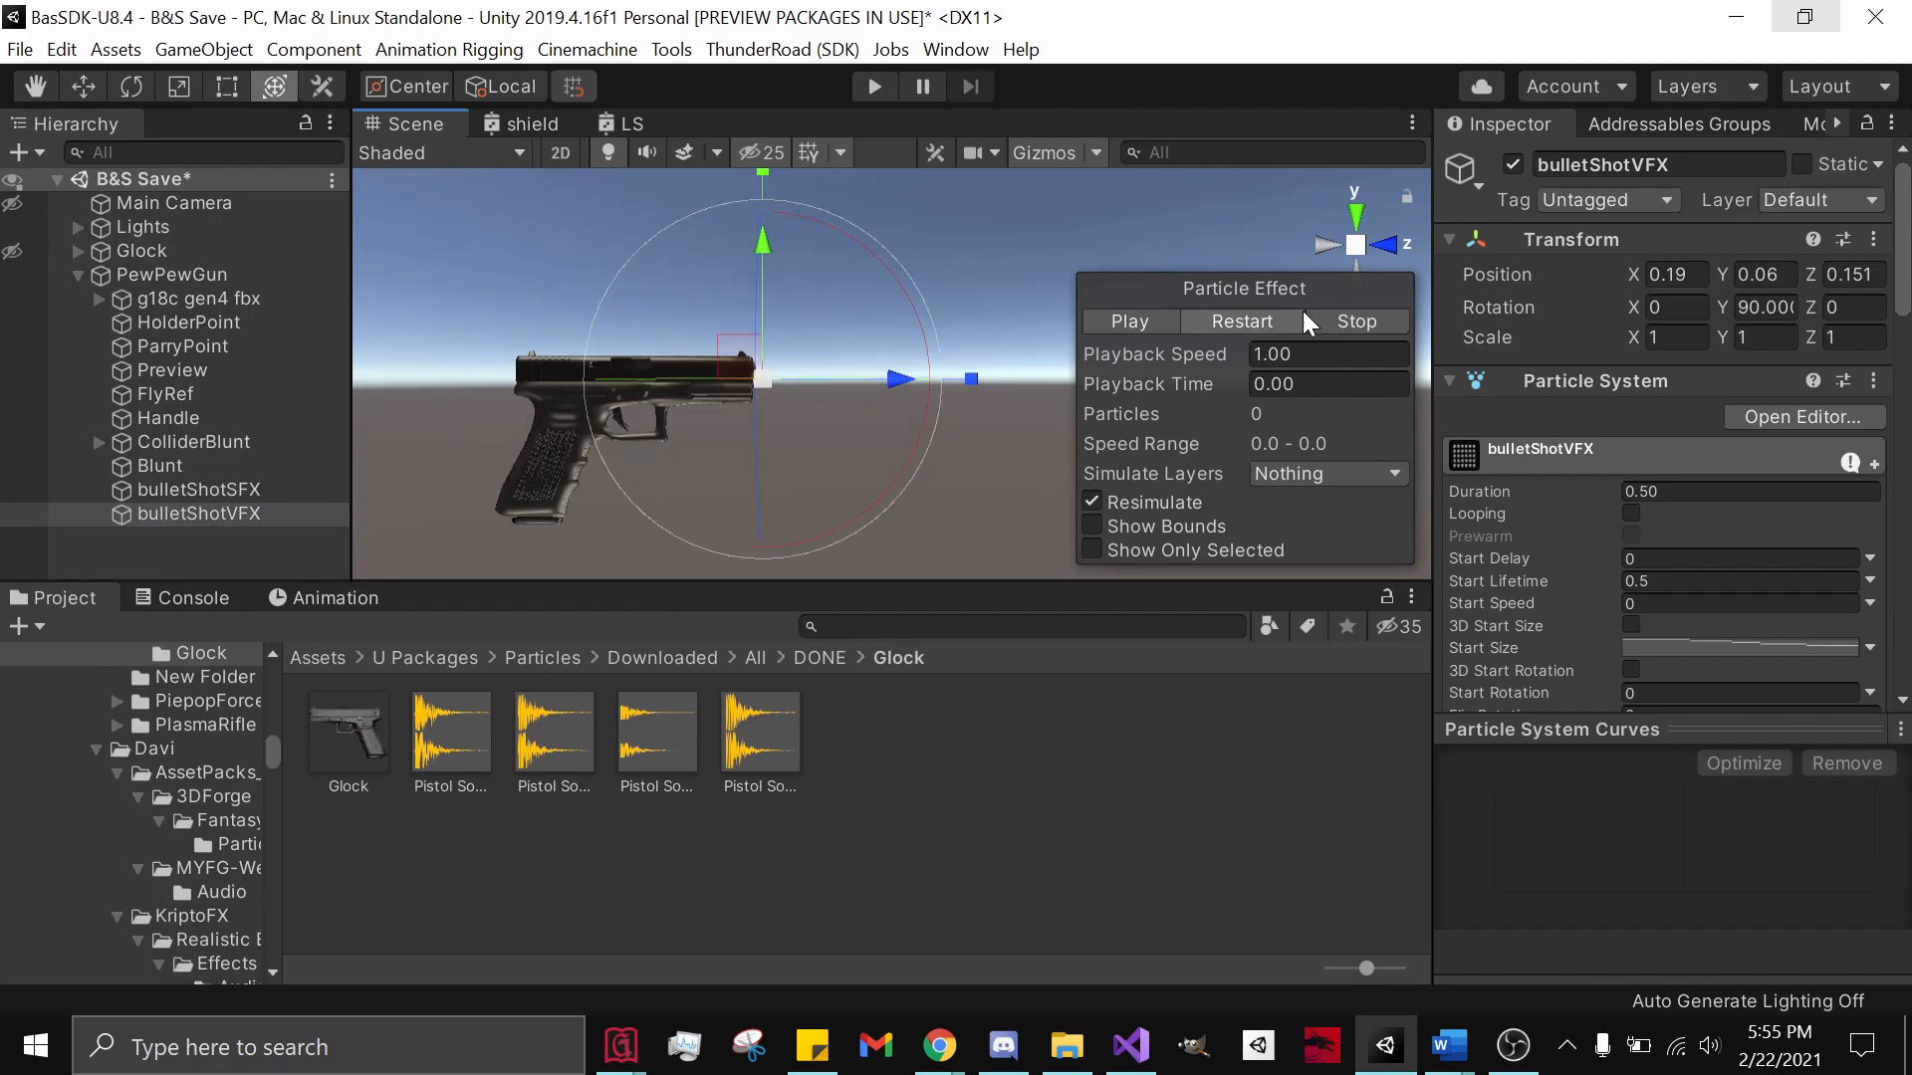
{"action": "left_click", "coordinate": [1255, 321]}
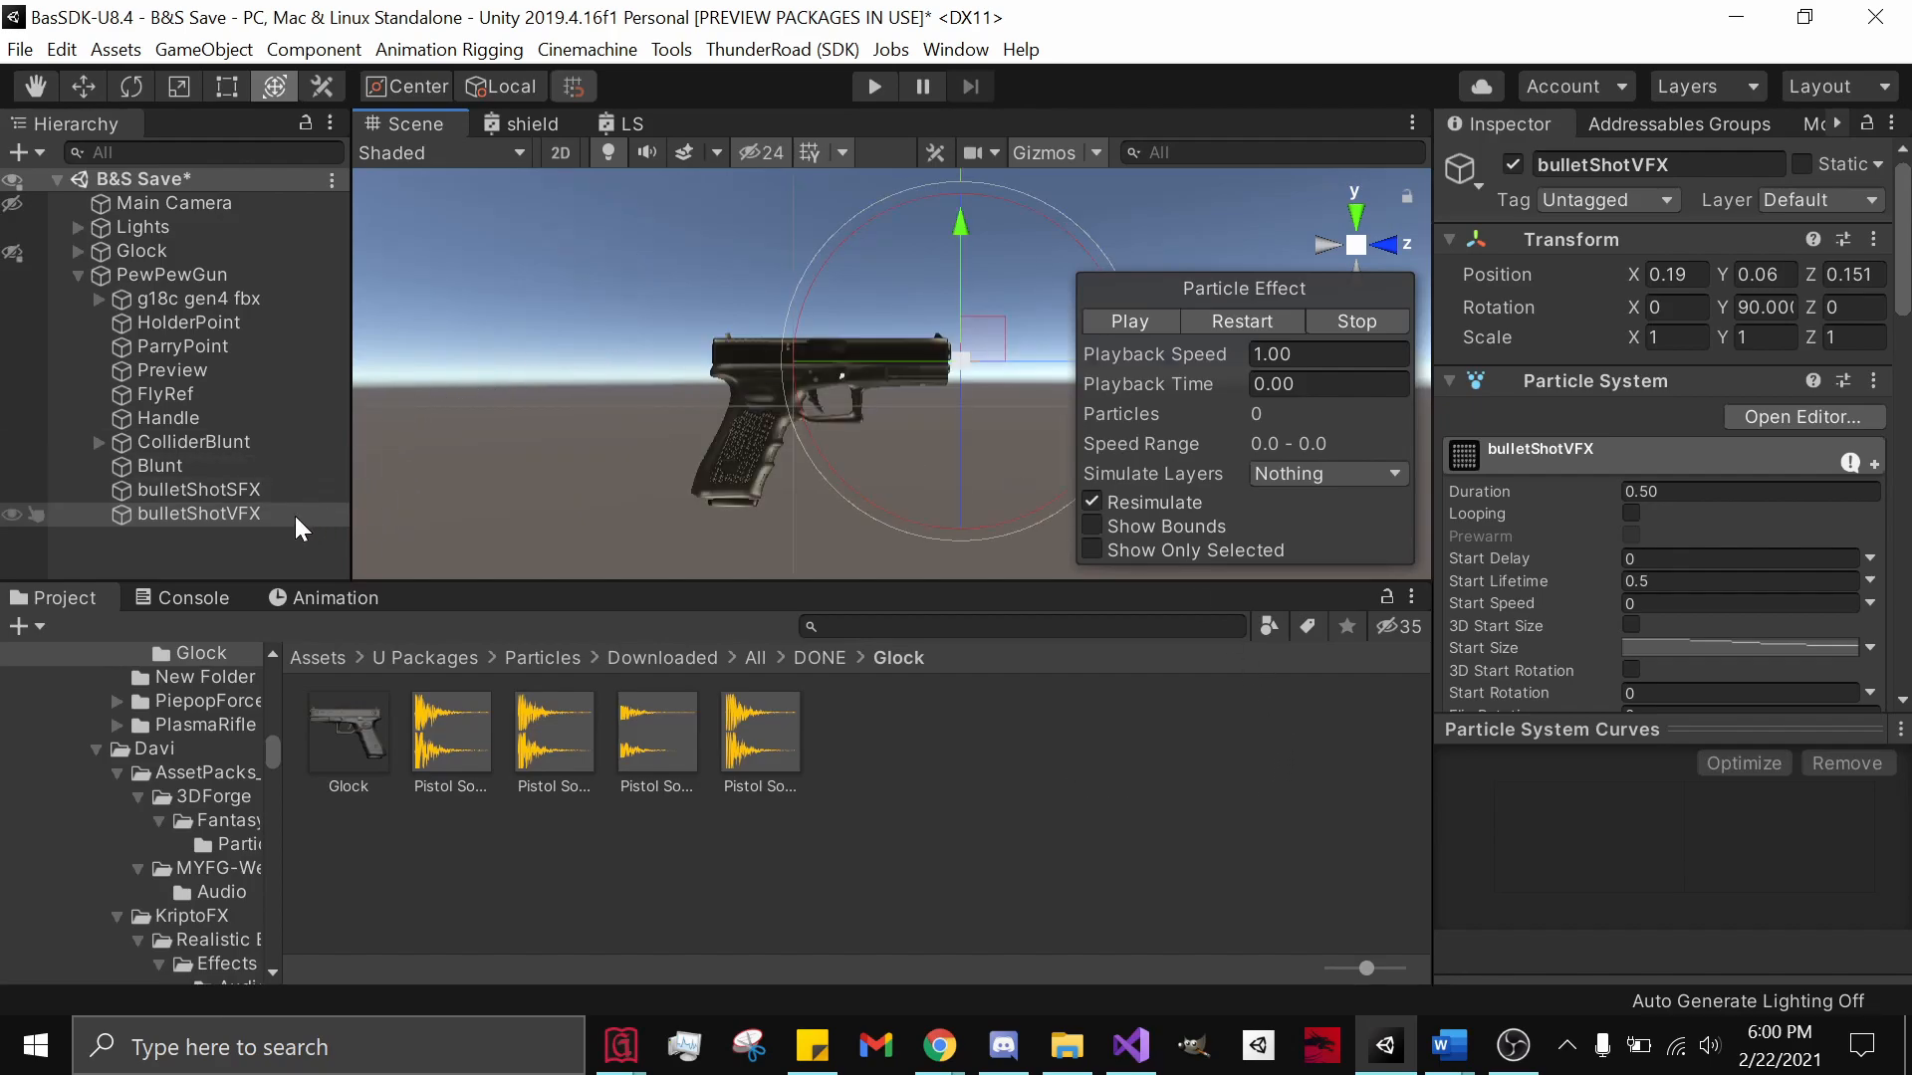
- Create an empty child object under PewPewGun and name it SpawnPoint
{"action": "left_click", "coordinate": [255, 277]}
{"action": "right_click", "coordinate": [255, 279]}
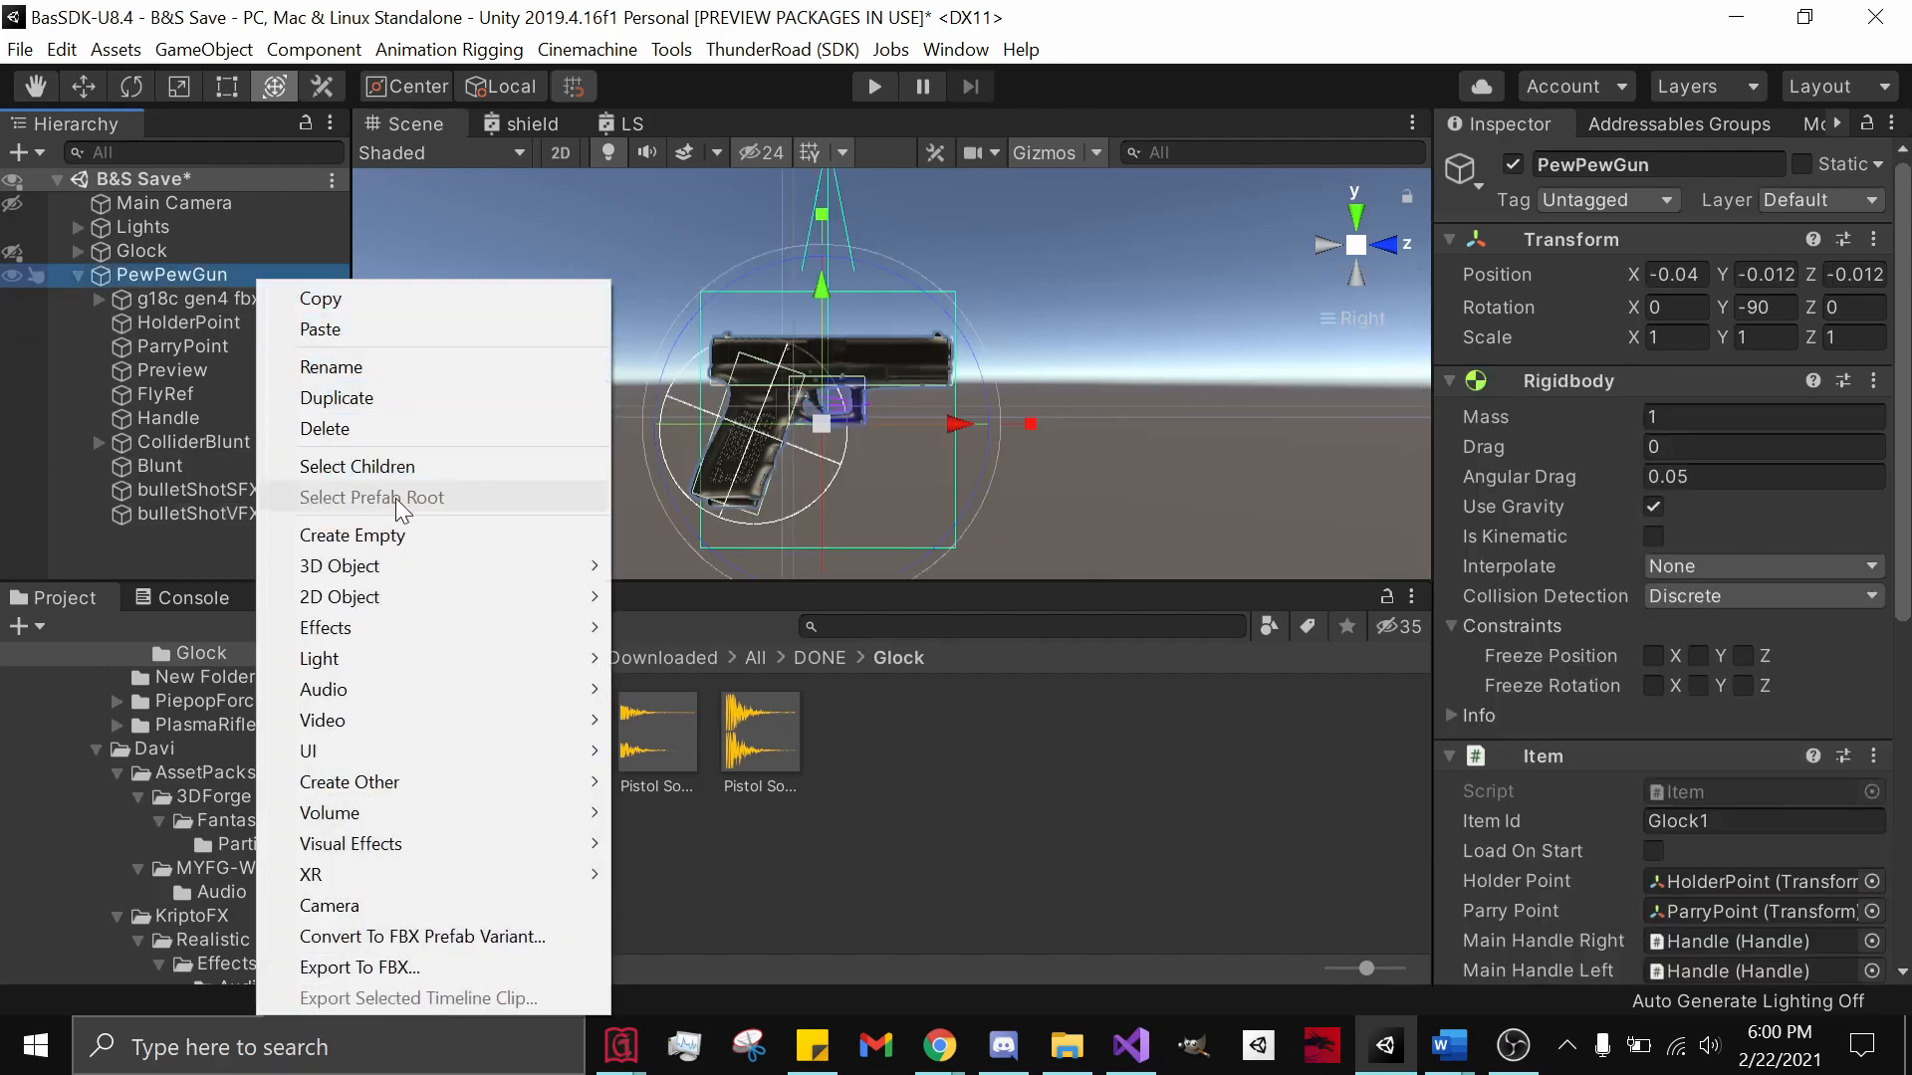
{"action": "left_click", "coordinate": [396, 534]}
{"action": "right_click", "coordinate": [271, 536]}
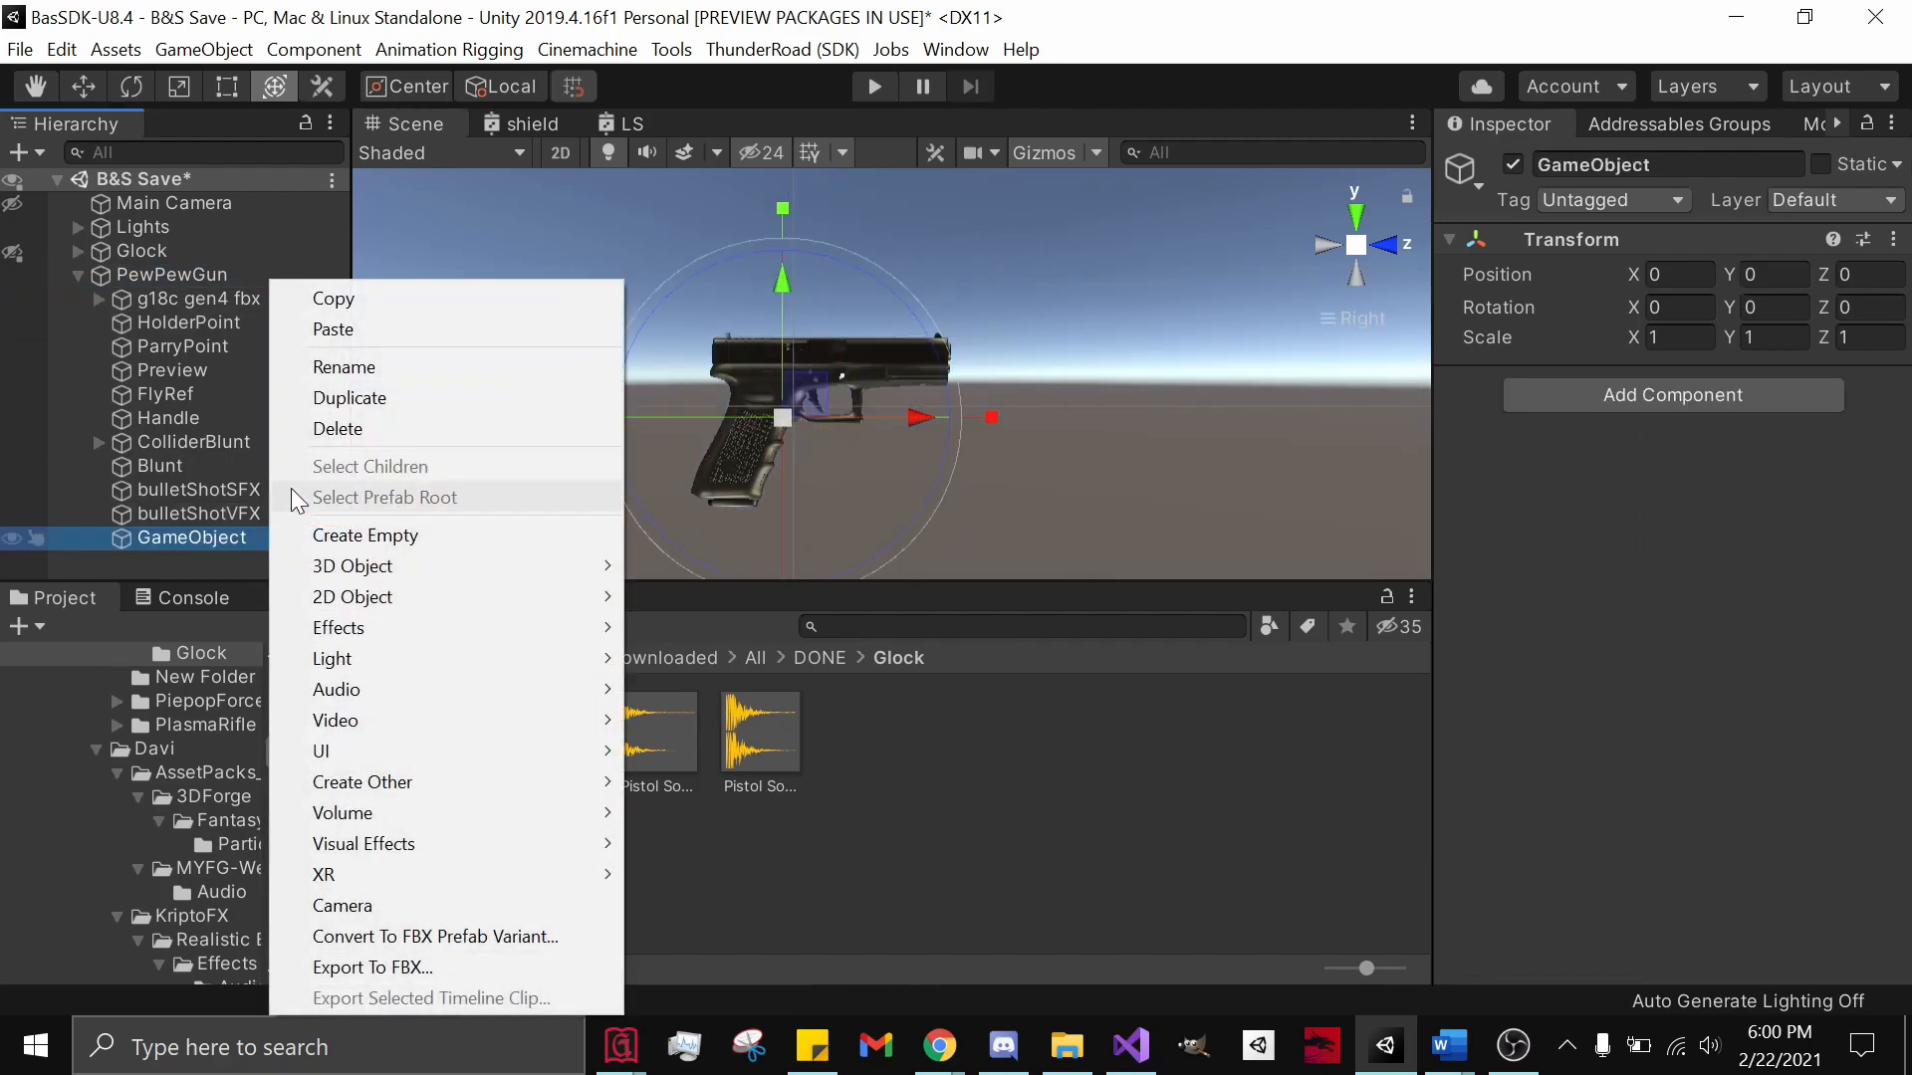
{"action": "left_click", "coordinate": [328, 375]}
{"action": "type", "text": "SpawnPoint"}
{"action": "key", "text": "Return"}
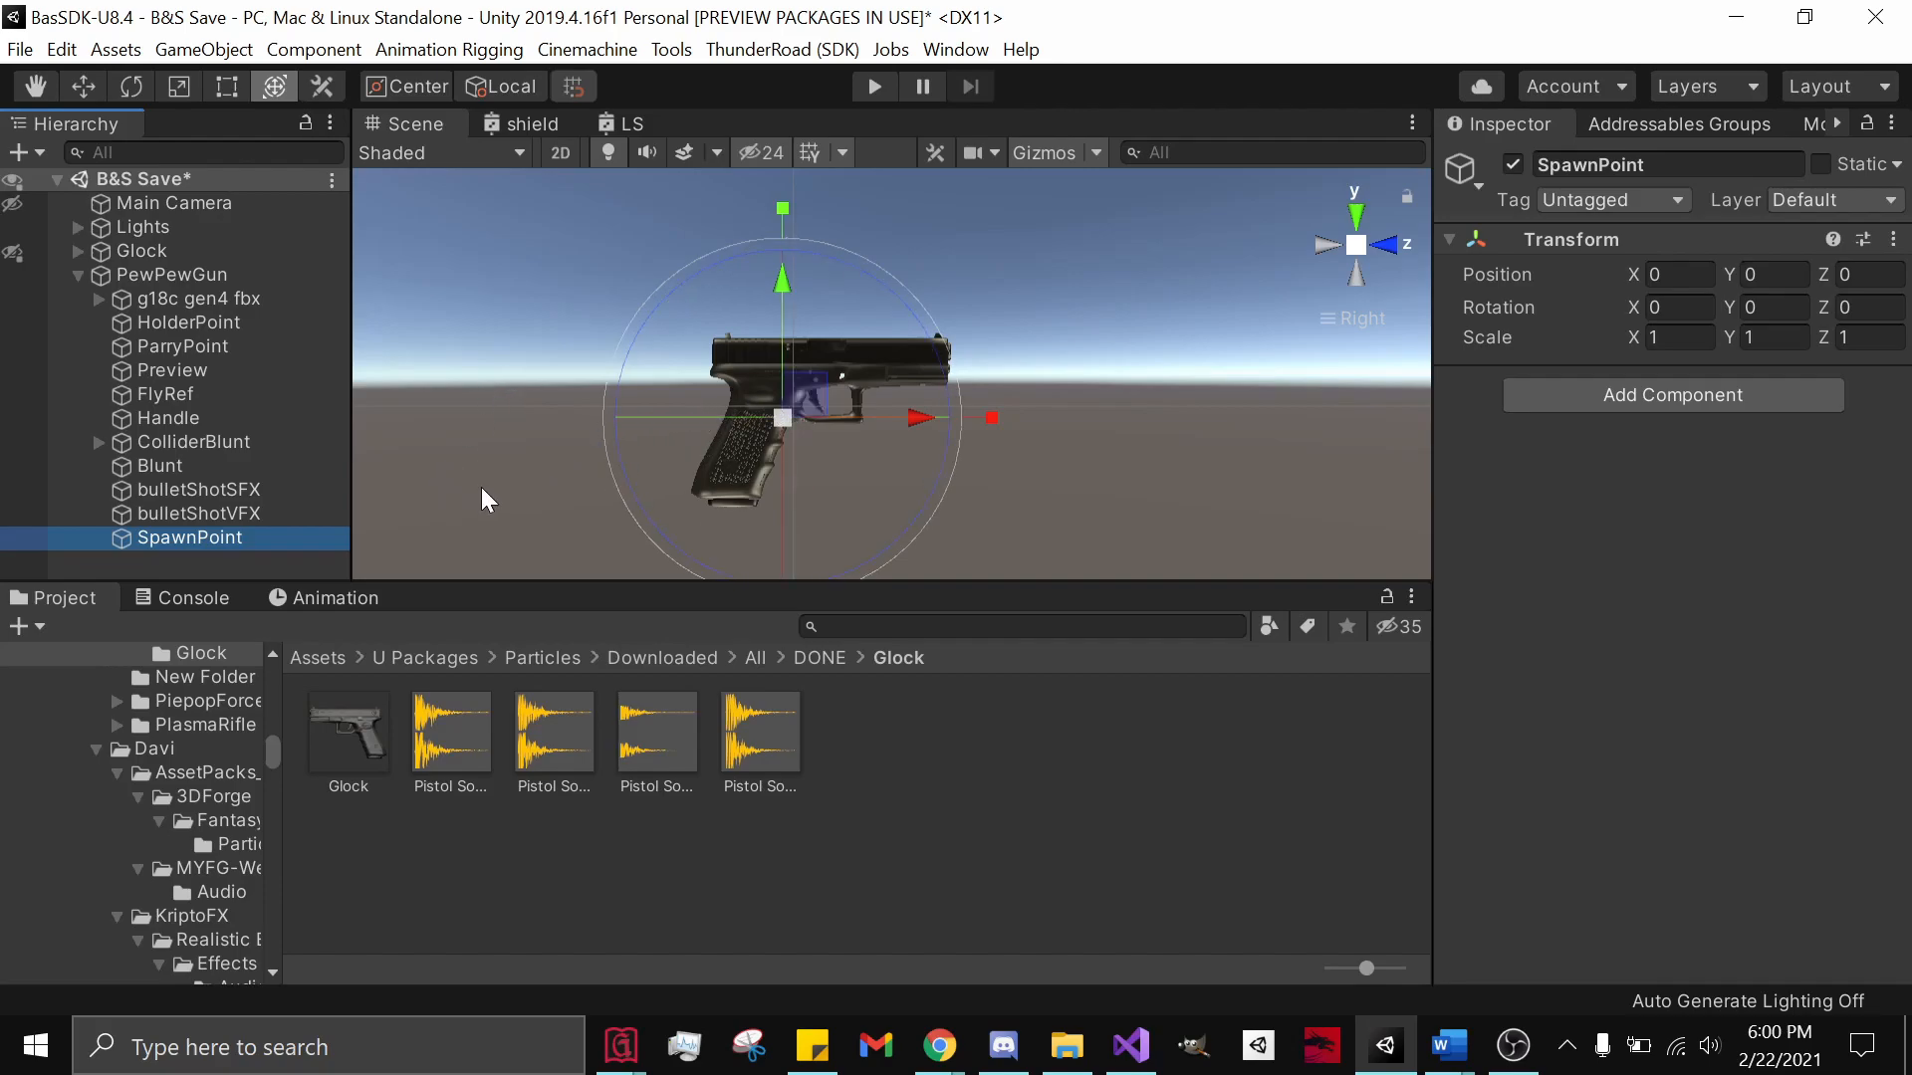
- Set SpawnPoint's X rotation to 90 and move it just in front of the muzzle, at about X 0.247, Y 0.057, Z 0.182
{"action": "left_click", "coordinate": [1676, 307]}
{"action": "type", "text": "90"}
{"action": "key", "text": "Return"}
{"action": "left_click_drag", "start_coordinate": [819, 446], "coordinate": [1036, 388]}
{"action": "left_click_drag", "start_coordinate": [751, 305], "coordinate": [1284, 424], "text": "alt"}
{"action": "left_click_drag", "start_coordinate": [951, 334], "coordinate": [782, 323]}
{"action": "left_click_drag", "start_coordinate": [980, 296], "coordinate": [585, 286], "text": "alt"}
{"action": "left_click_drag", "start_coordinate": [876, 330], "coordinate": [696, 321], "text": "alt"}
{"action": "middle_click_drag", "start_coordinate": [845, 369], "coordinate": [685, 374]}
{"action": "left_click_drag", "start_coordinate": [866, 367], "coordinate": [1157, 373], "text": "alt"}
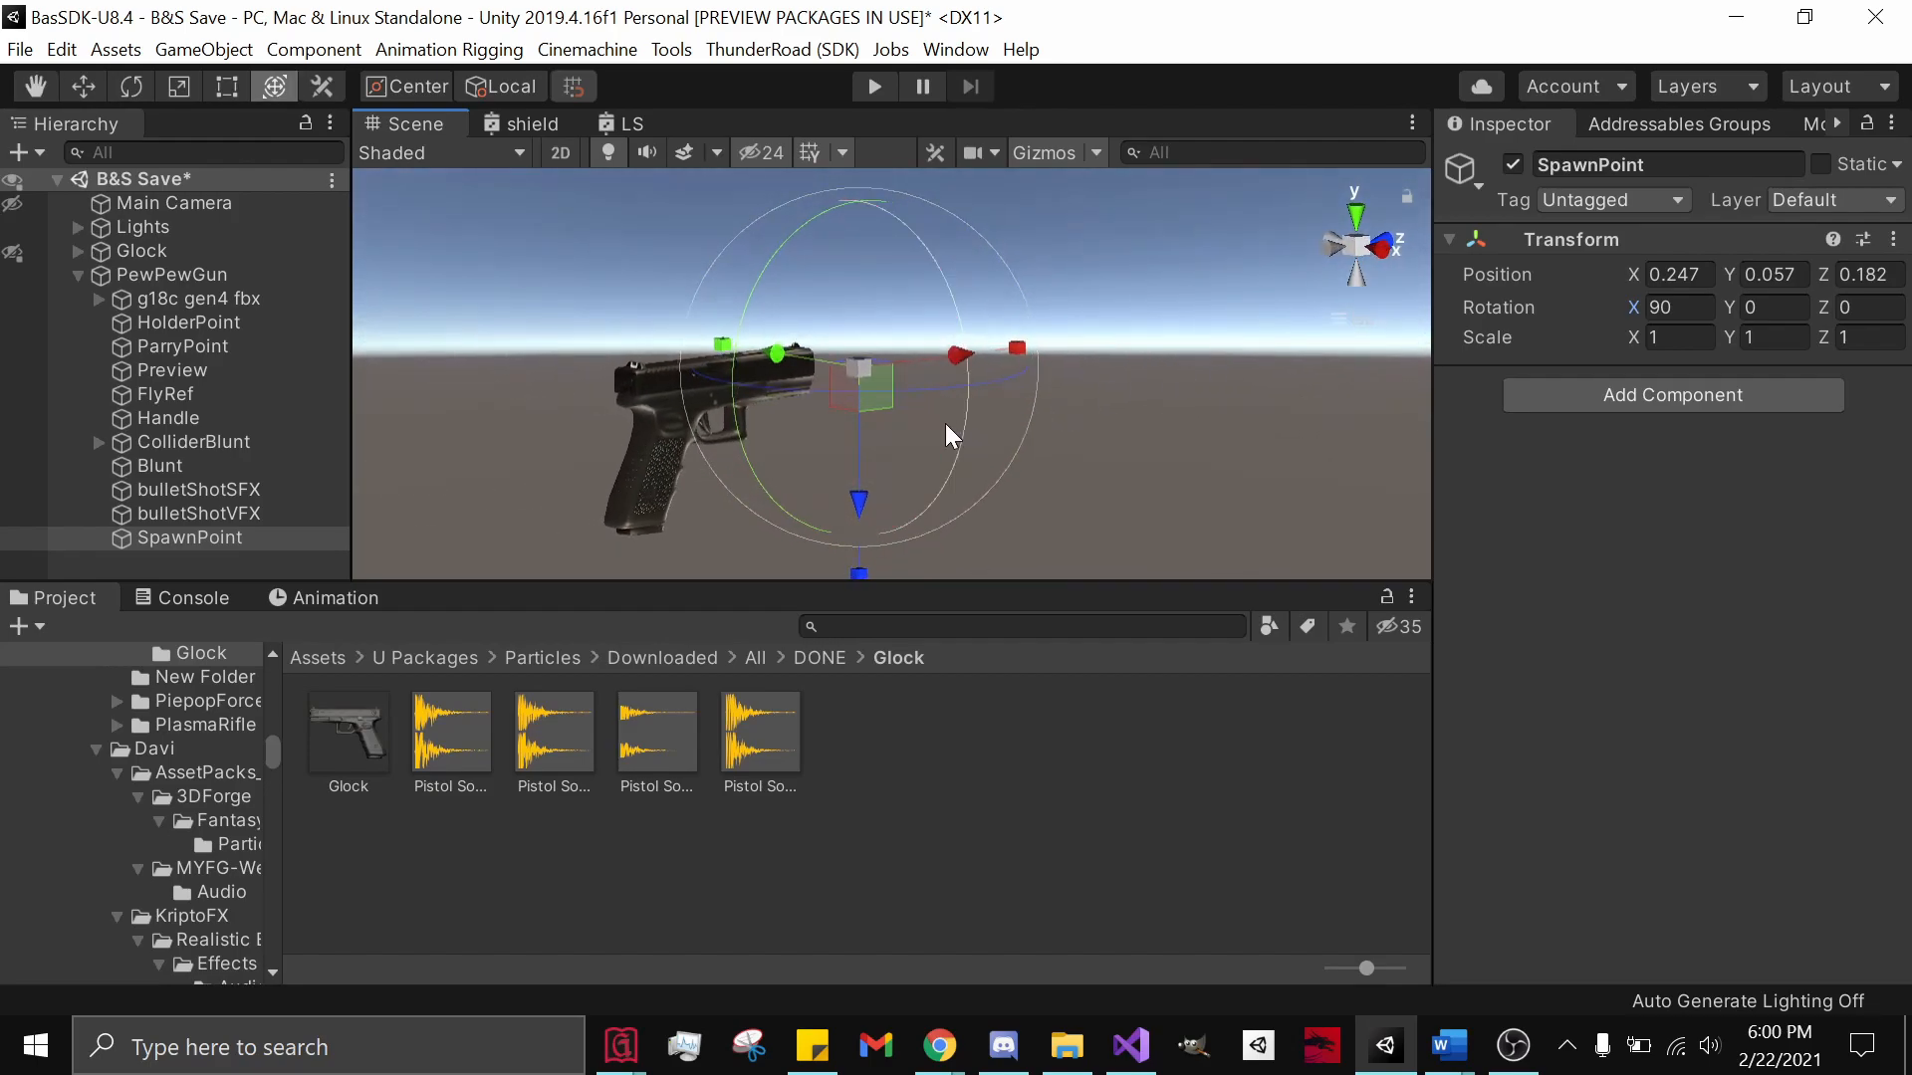
{"action": "left_click_drag", "start_coordinate": [956, 435], "coordinate": [951, 575], "text": "alt"}
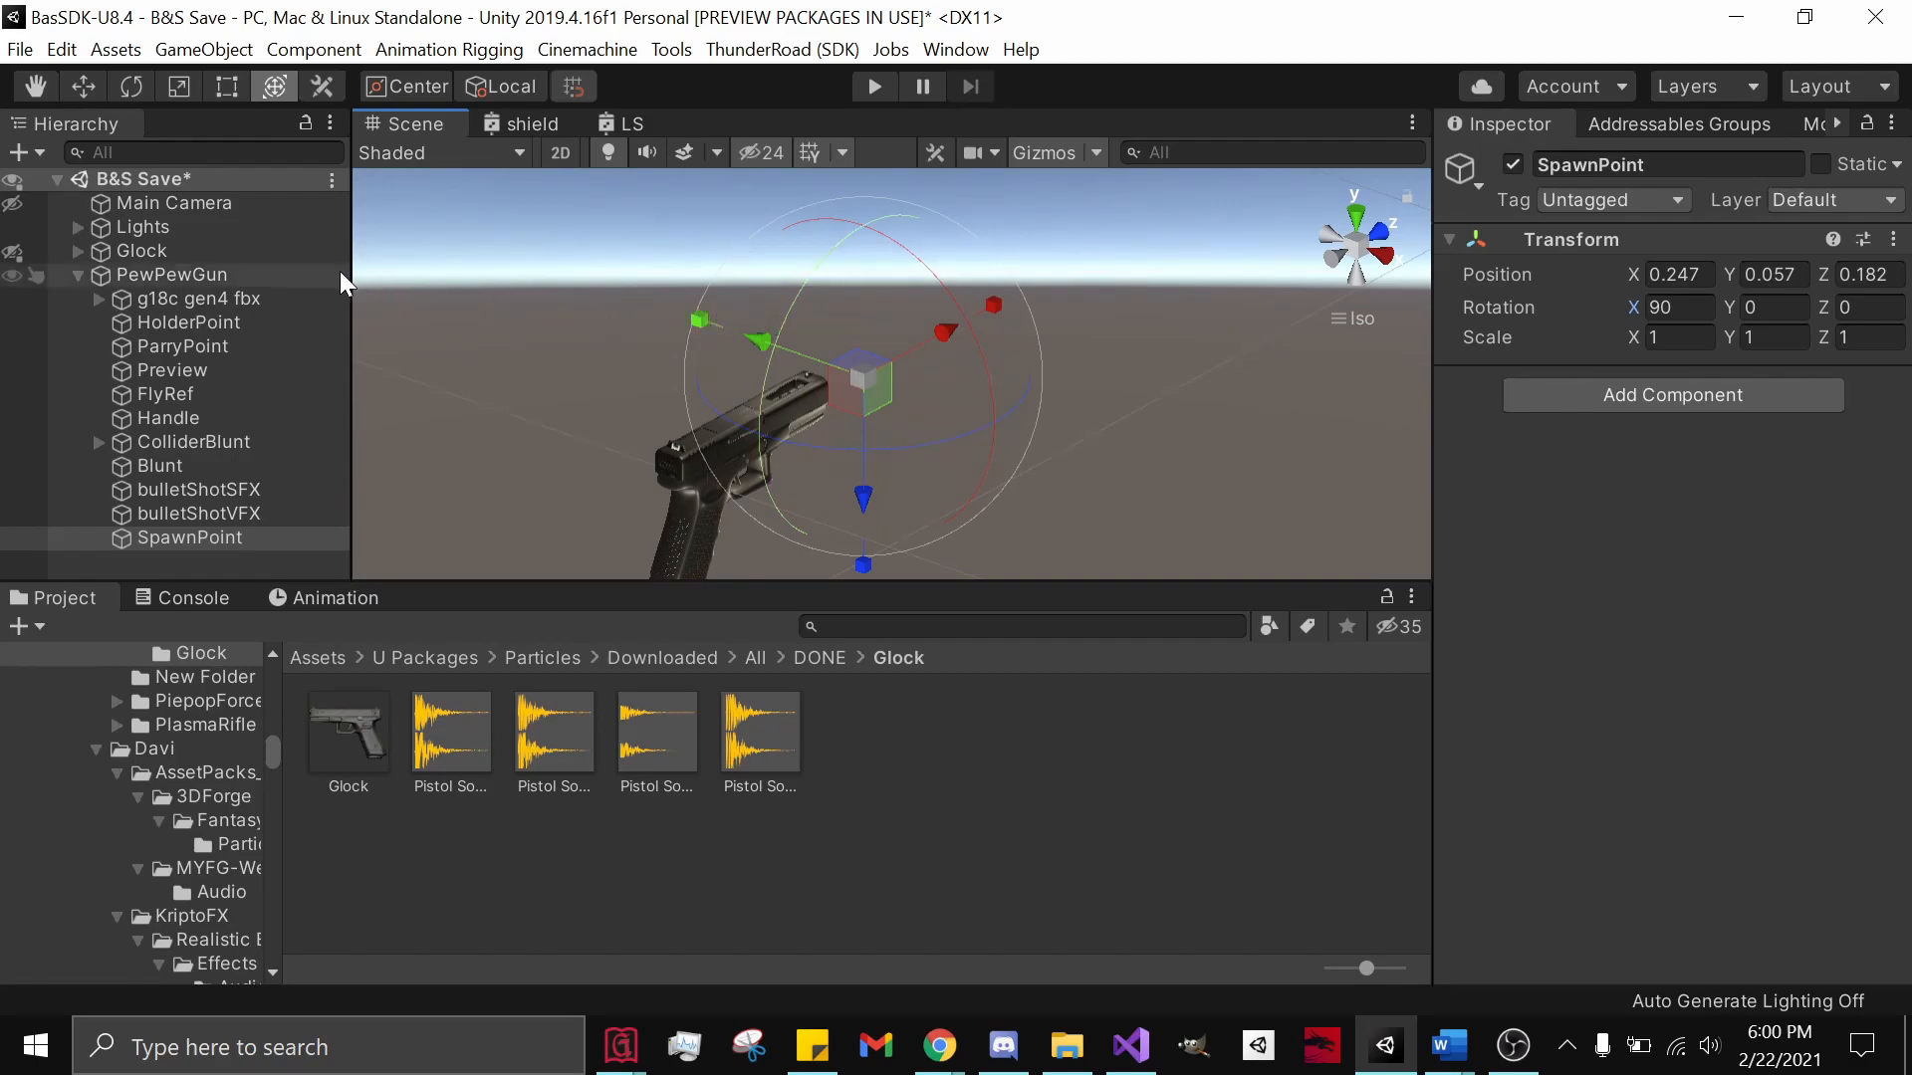
- Assign the SpawnPoint, bulletShotVFX and bulletShotSFX objects as transforms of the matching custom references in PewPewGun's Item component
{"action": "left_click", "coordinate": [261, 279]}
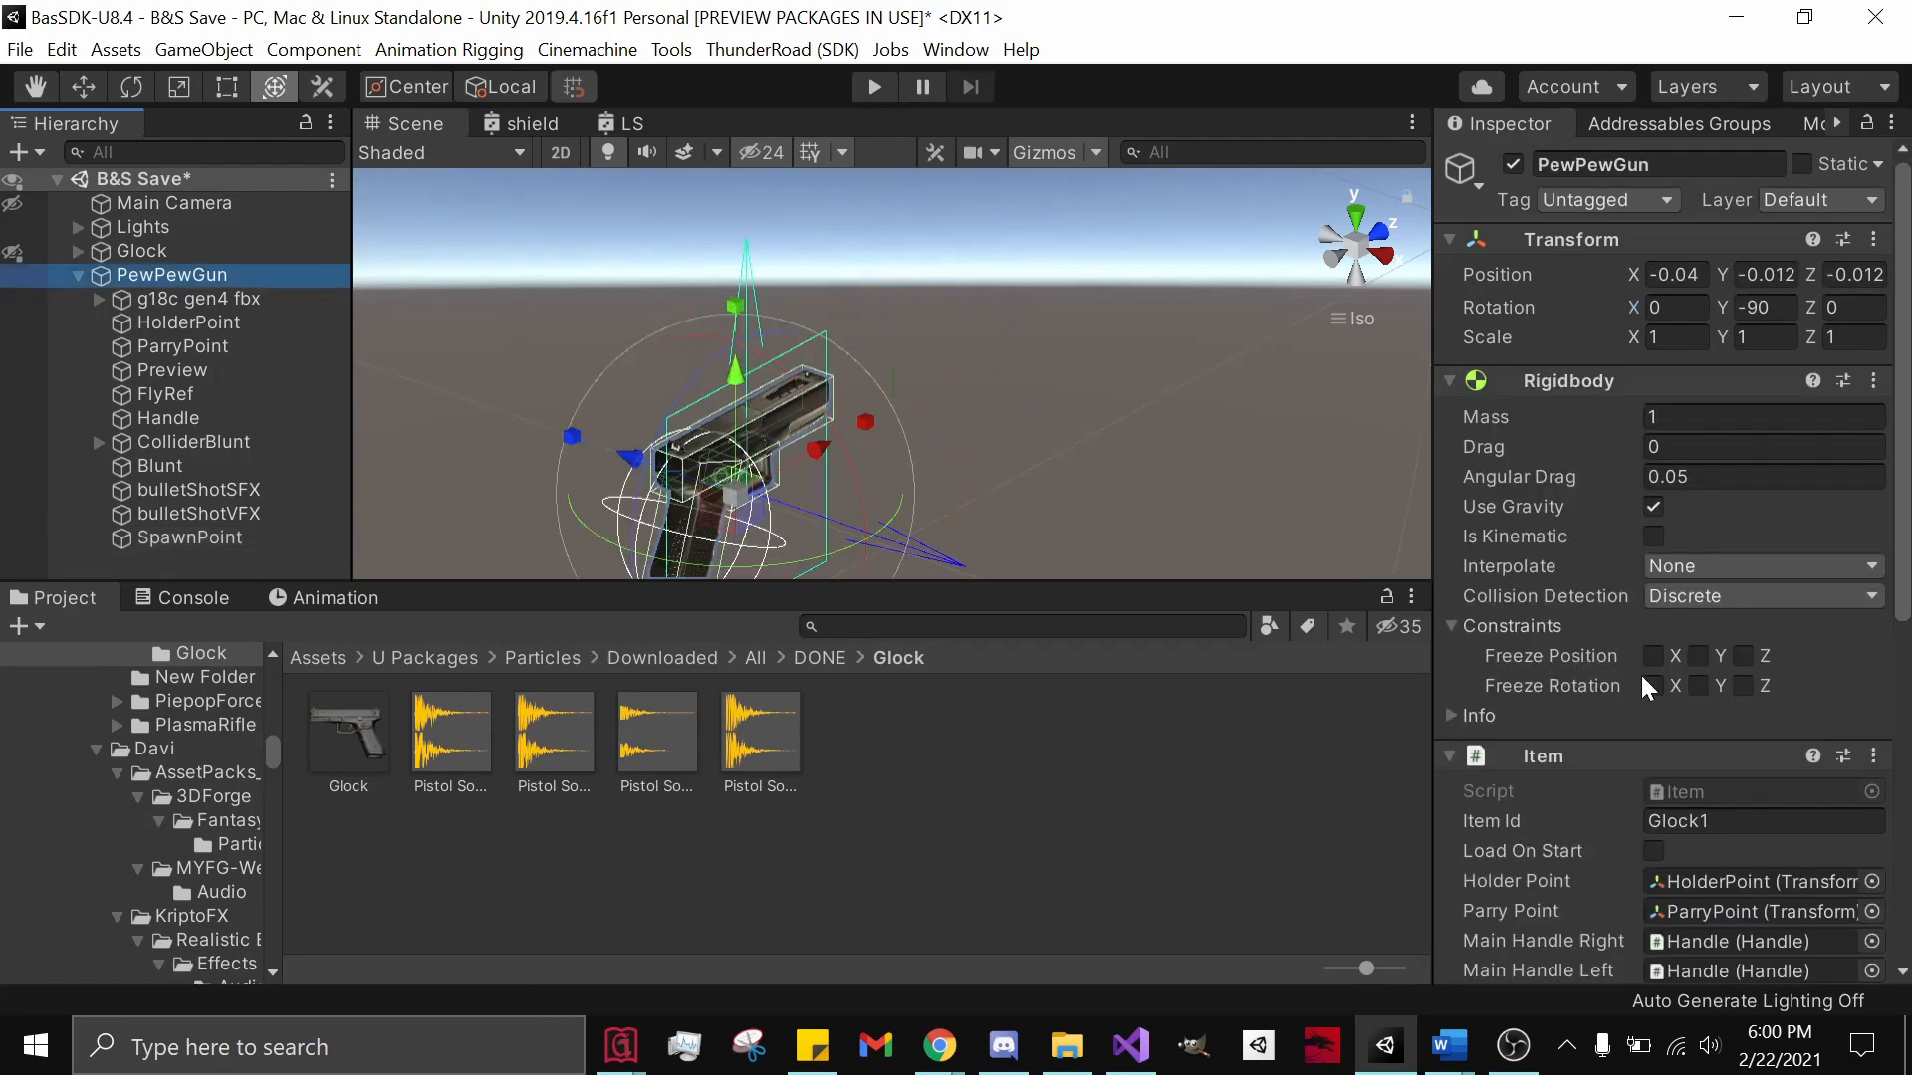
{"action": "scroll", "coordinate": [1643, 681], "scroll_direction": "down", "scroll_amount": 7}
{"action": "left_click_drag", "start_coordinate": [239, 538], "coordinate": [1399, 488]}
{"action": "left_click_drag", "start_coordinate": [1695, 695], "coordinate": [1698, 714]}
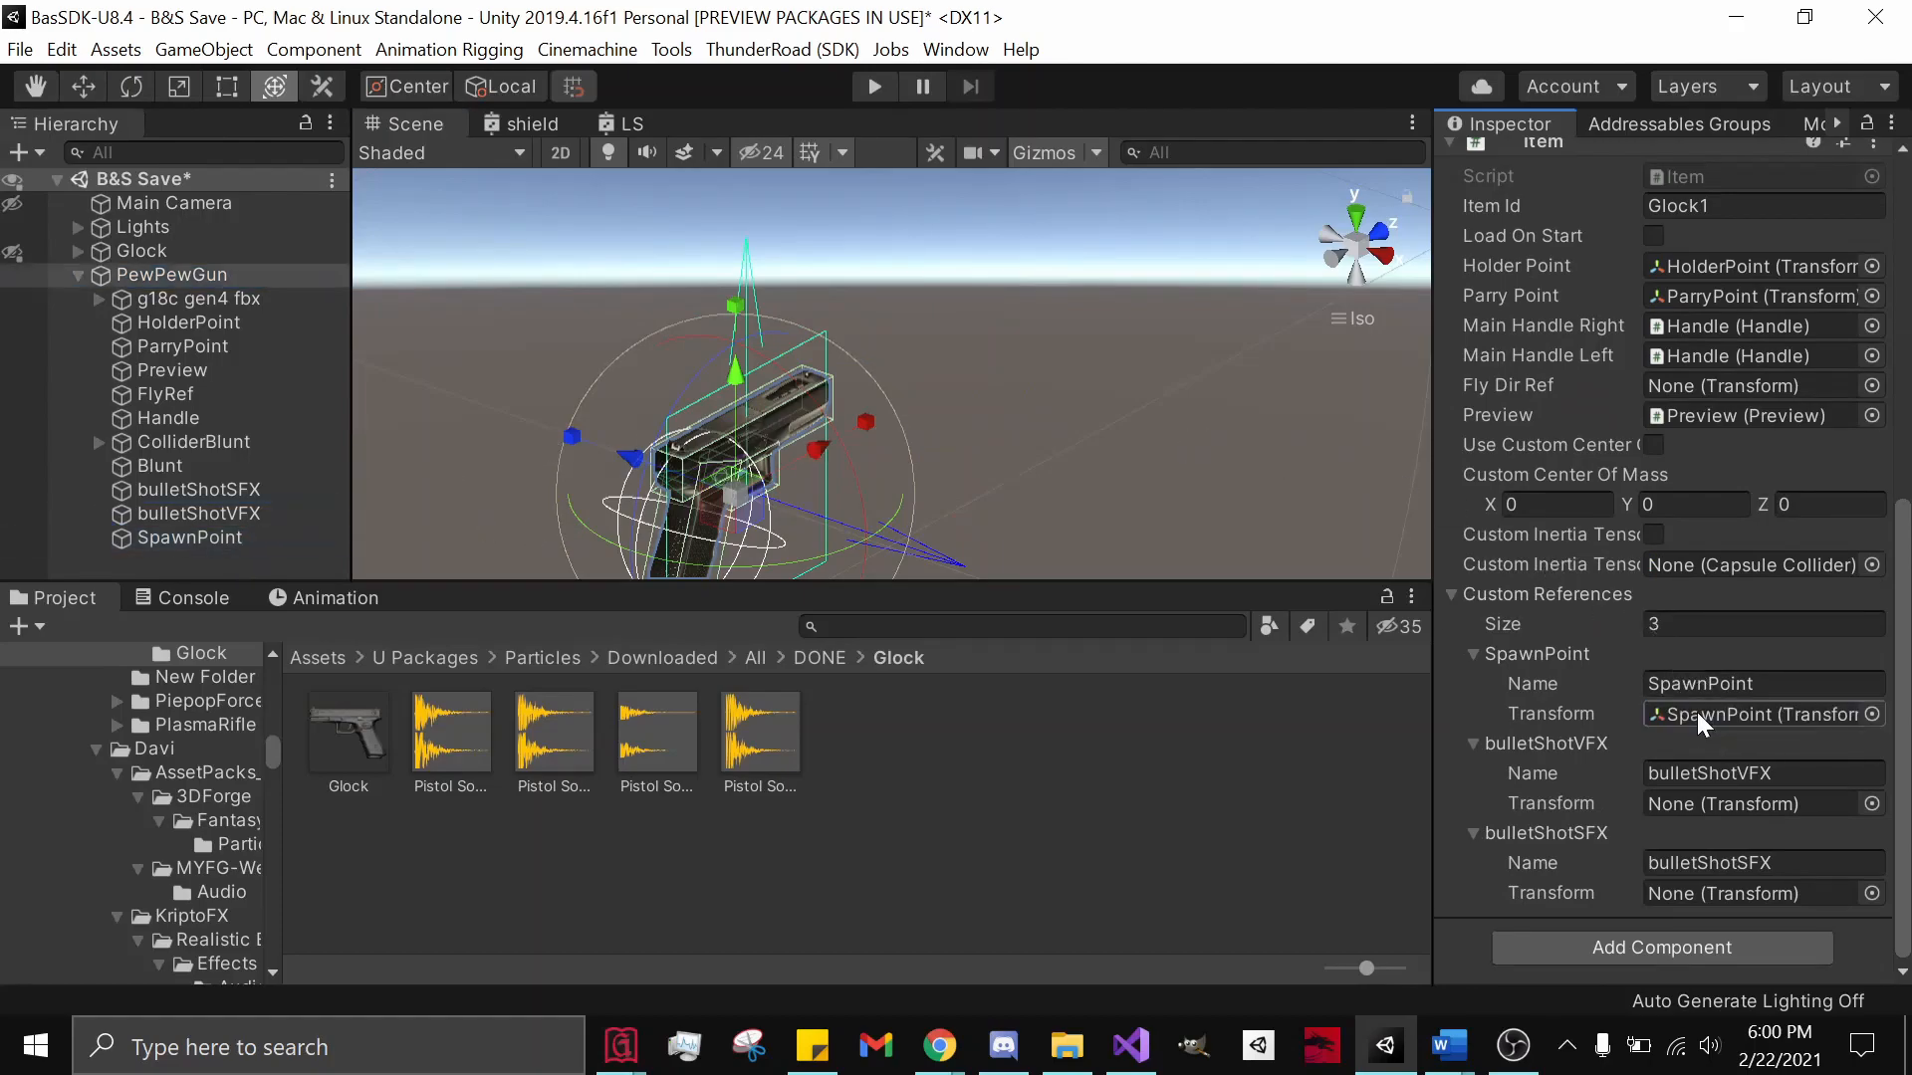
{"action": "left_click", "coordinate": [247, 510]}
{"action": "left_click_drag", "start_coordinate": [247, 510], "coordinate": [1687, 803]}
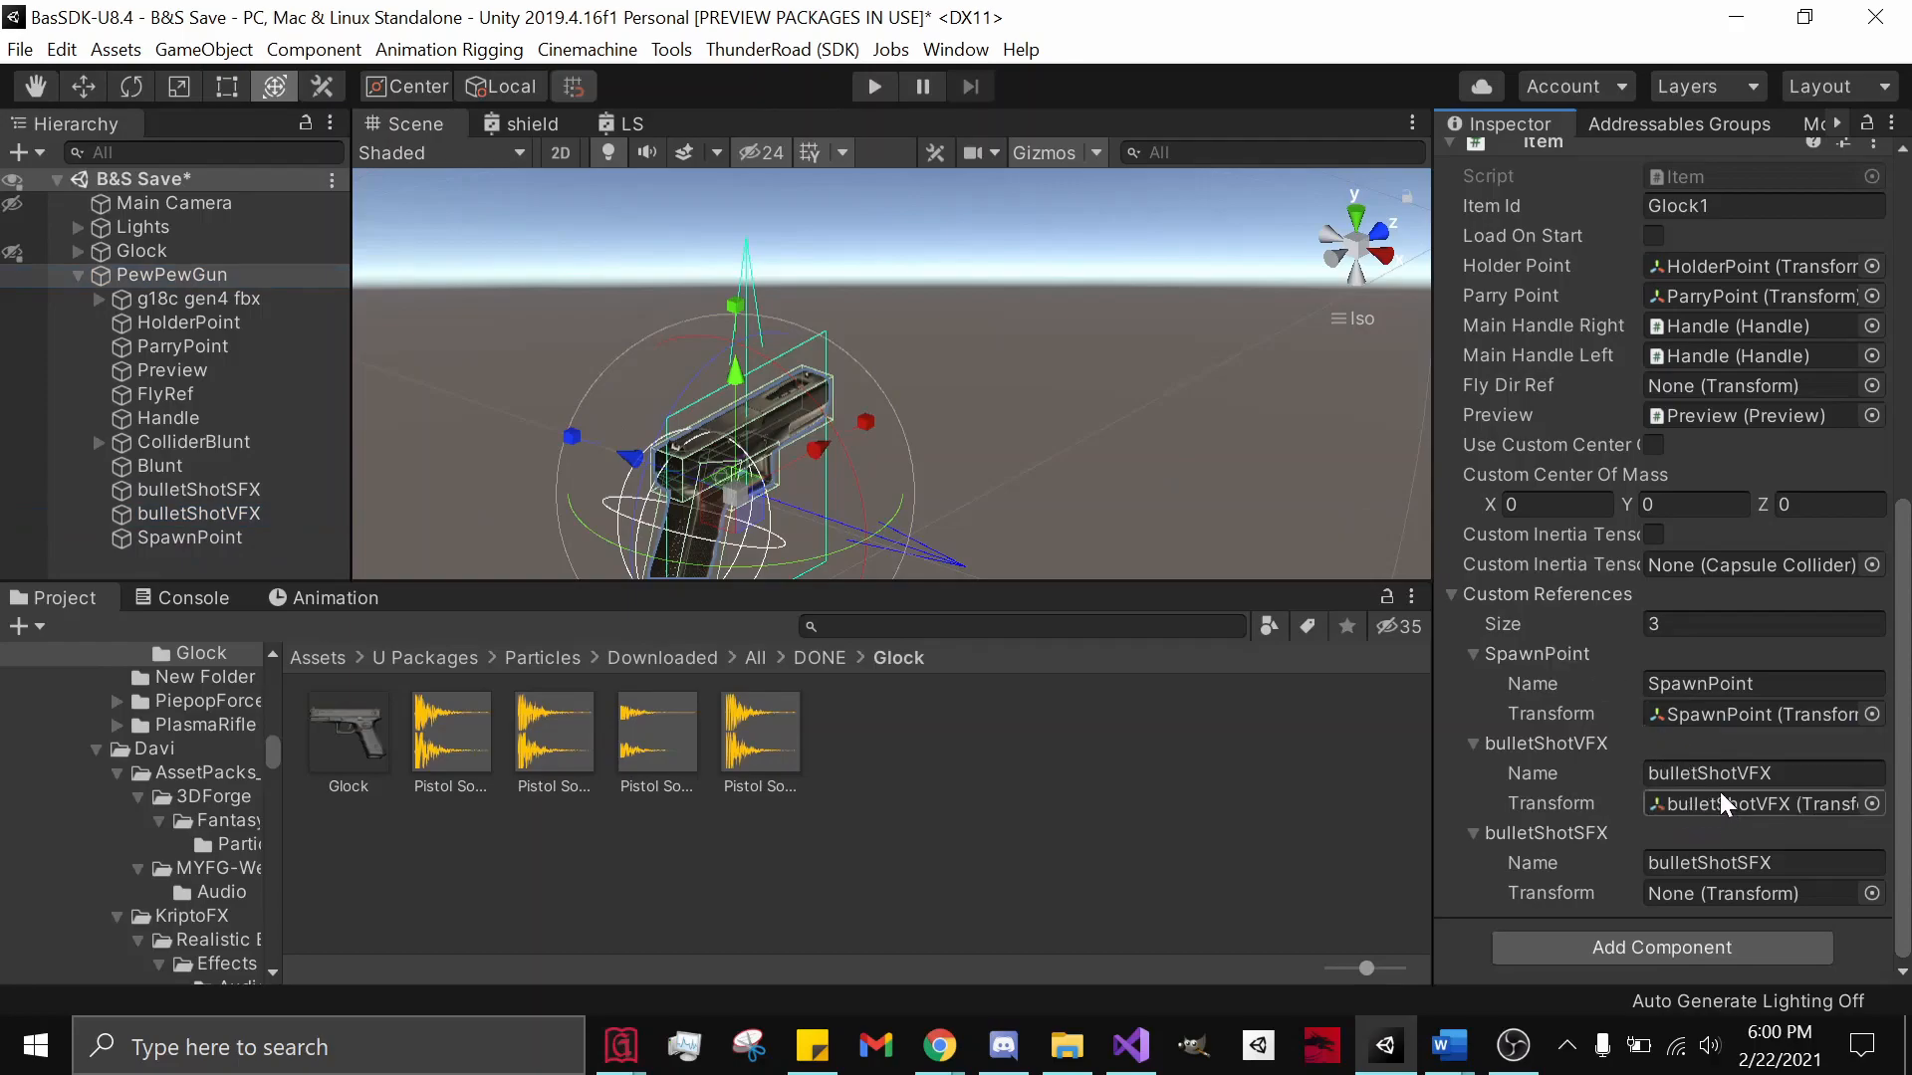
{"action": "left_click_drag", "start_coordinate": [158, 493], "coordinate": [1723, 899]}
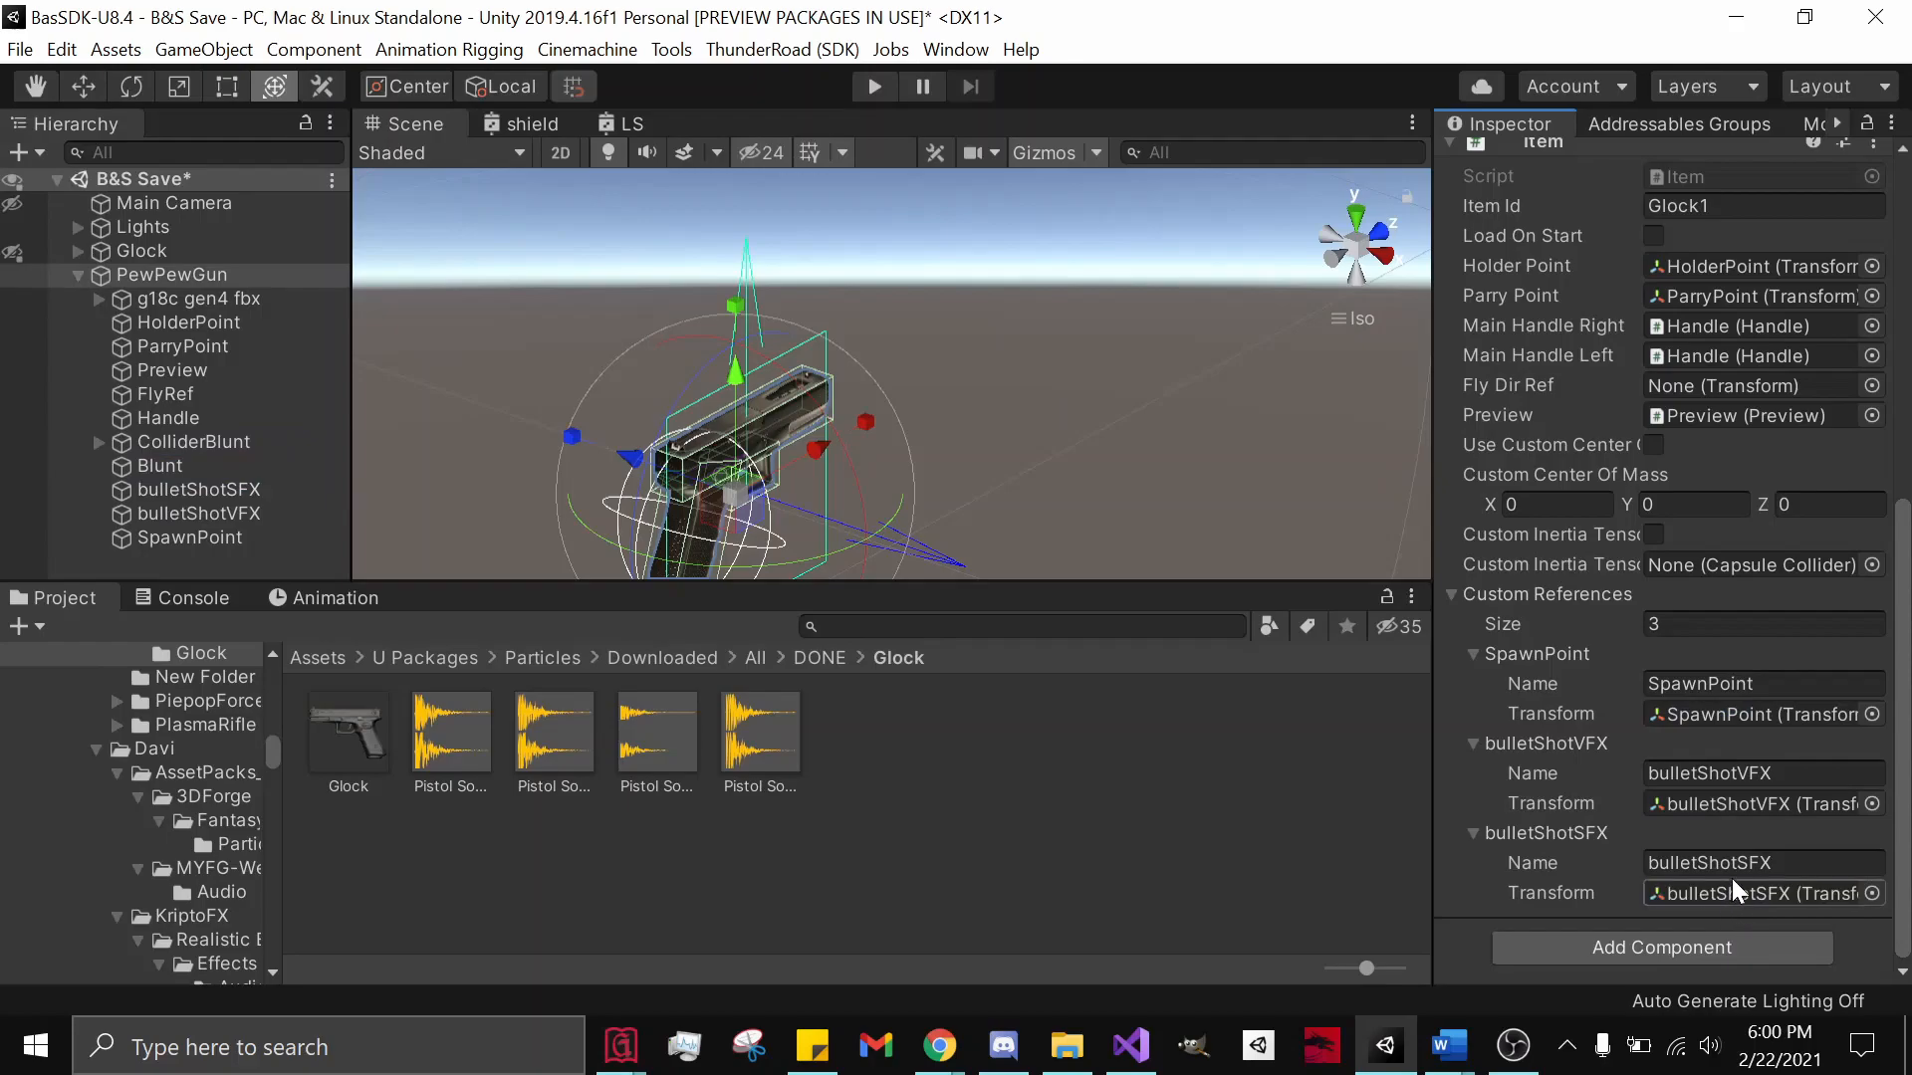
{"action": "right_click_drag", "start_coordinate": [1088, 439], "coordinate": [769, 313]}
{"action": "middle_click_drag", "start_coordinate": [769, 313], "coordinate": [919, 271]}
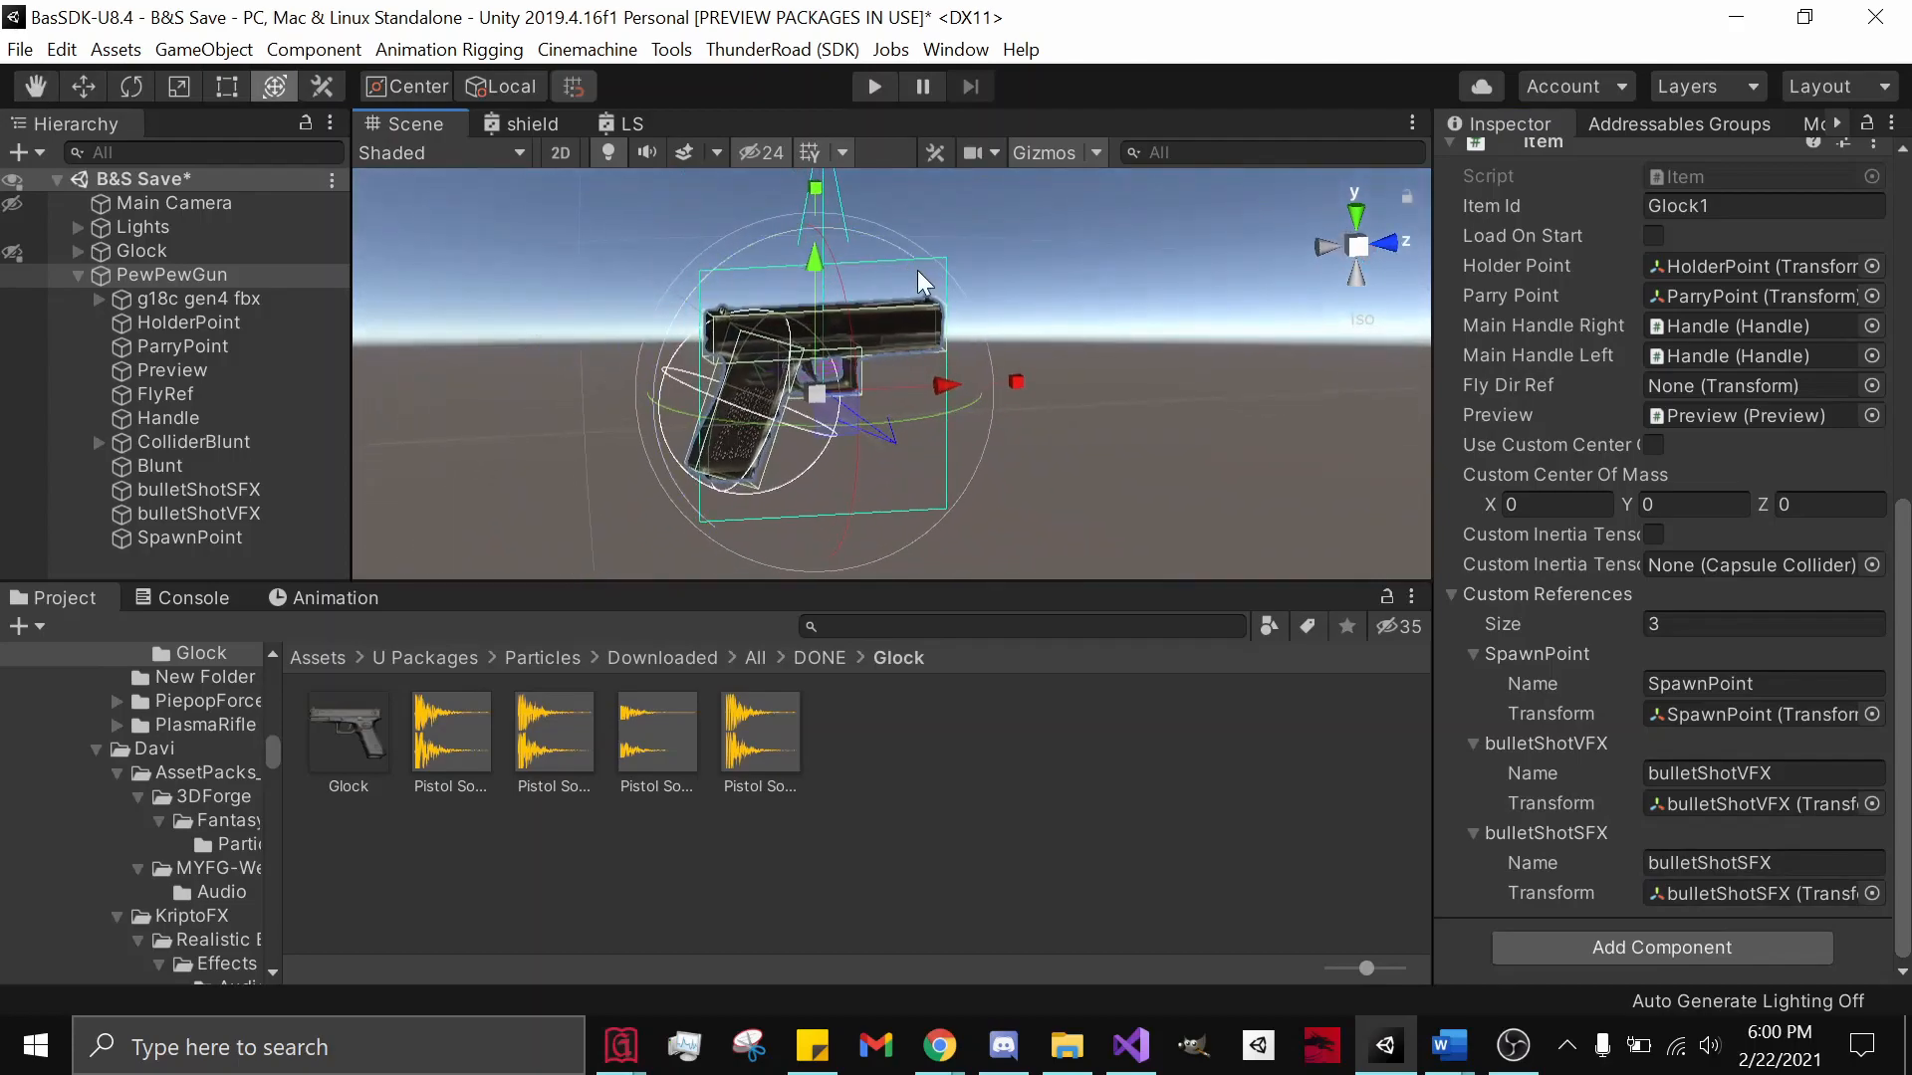